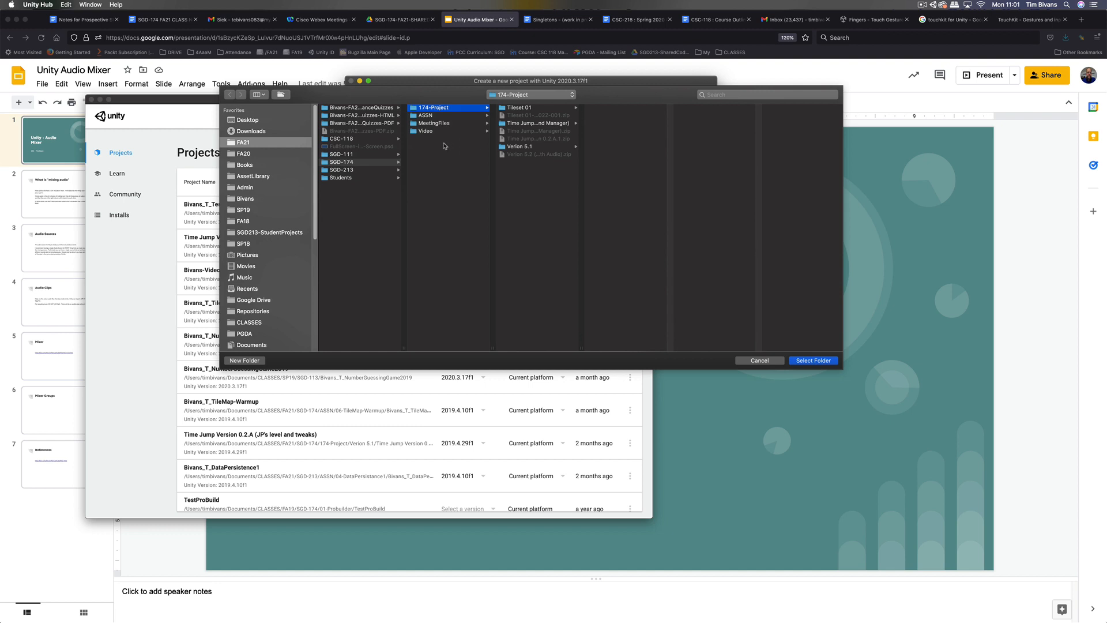
Step: Create a 12-AudioTutorial folder in SGD-174/ASSN and create the new 2D project there
click(369, 163)
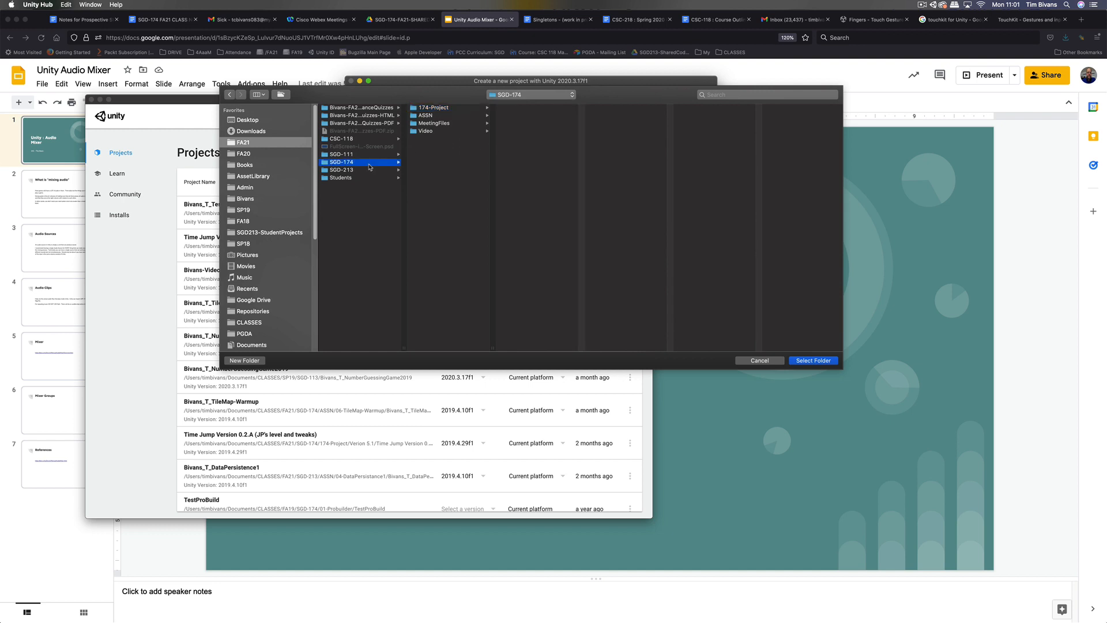
click(452, 116)
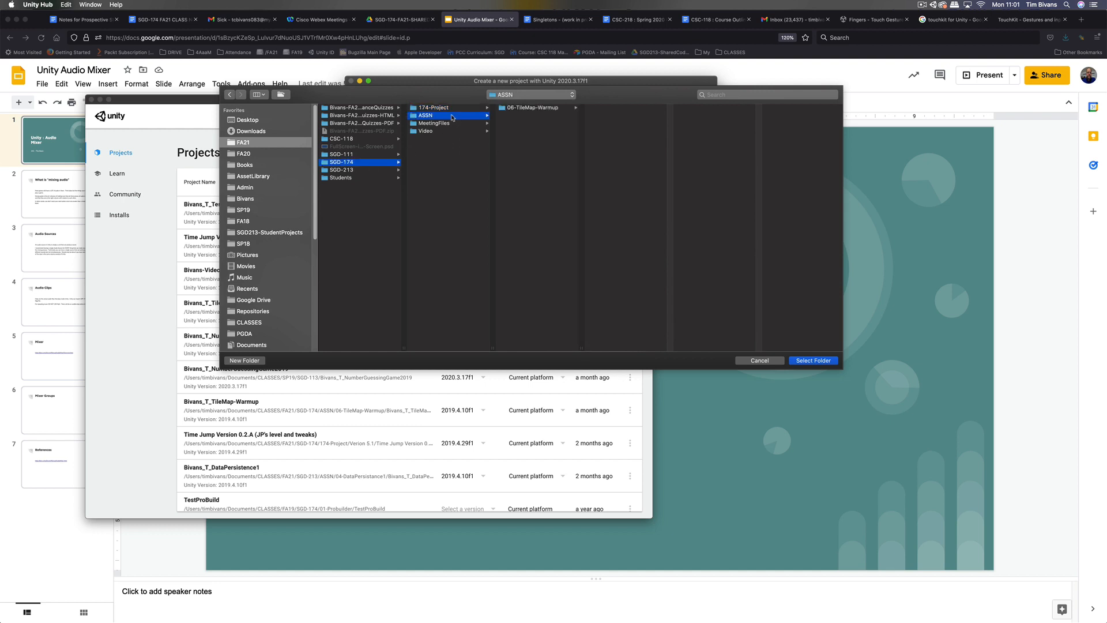
key(super+shift+n)
text(12)
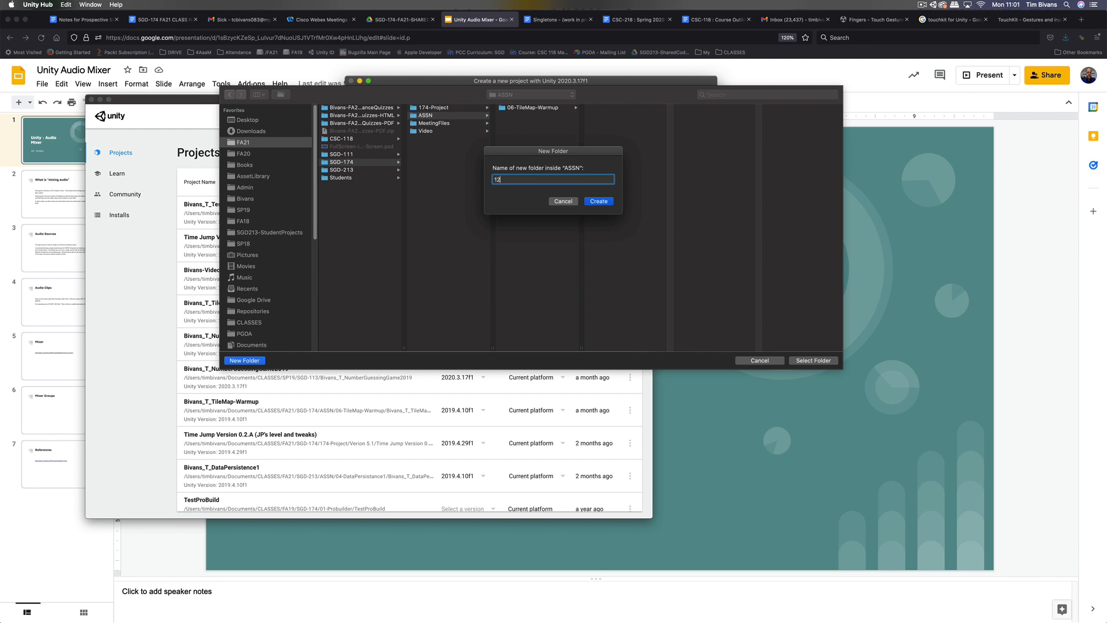
text(-Audi)
key(BackSpace)
key(BackSpace)
key(BackSpace)
text(Tutorial)
click(597, 202)
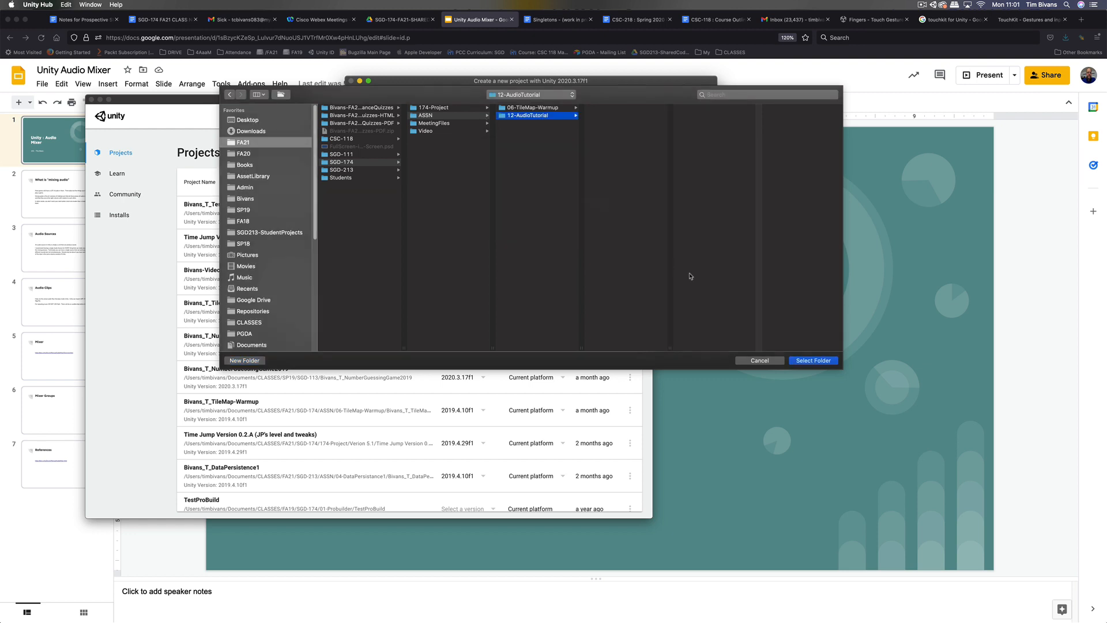
click(800, 362)
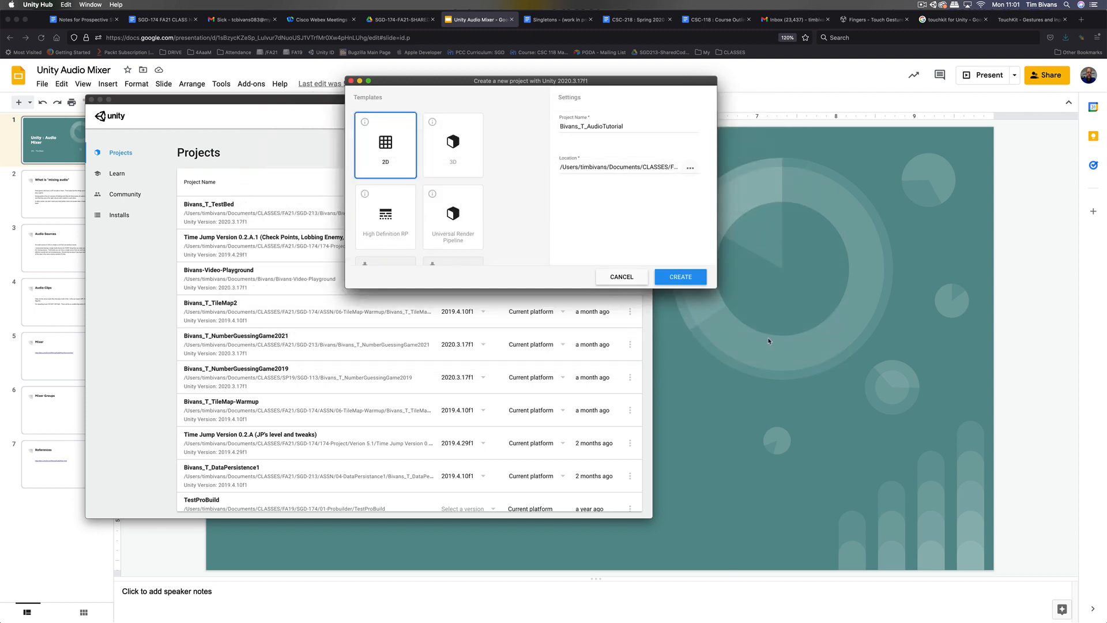
click(692, 278)
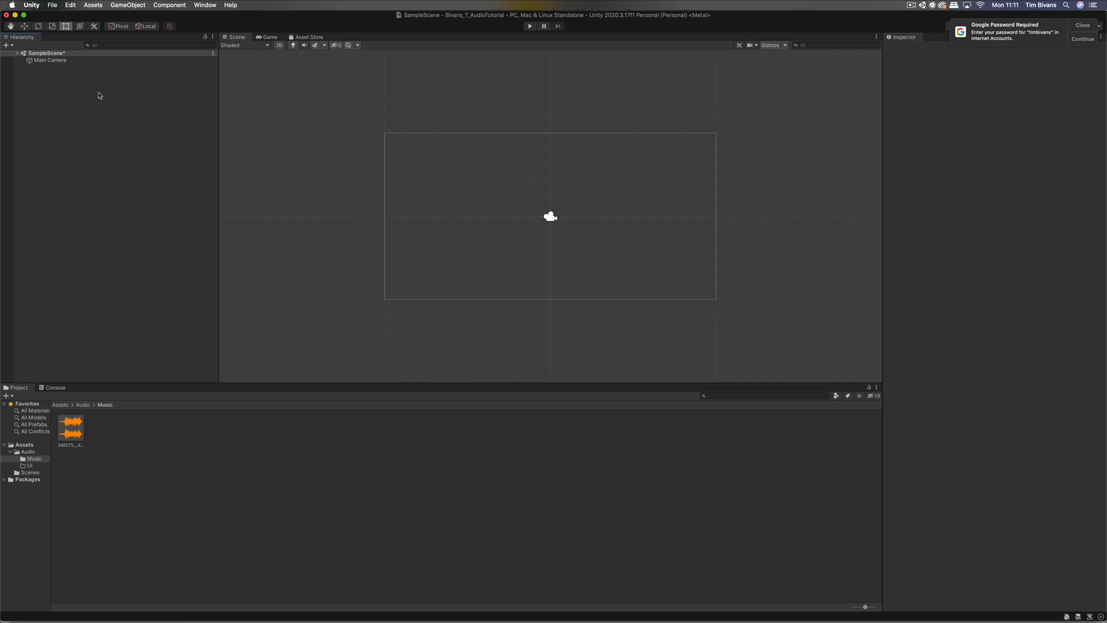
Step: Add an Audio Source object to the scene named AS_BackgroundMusic
click(116, 6)
mouse_move(146, 77)
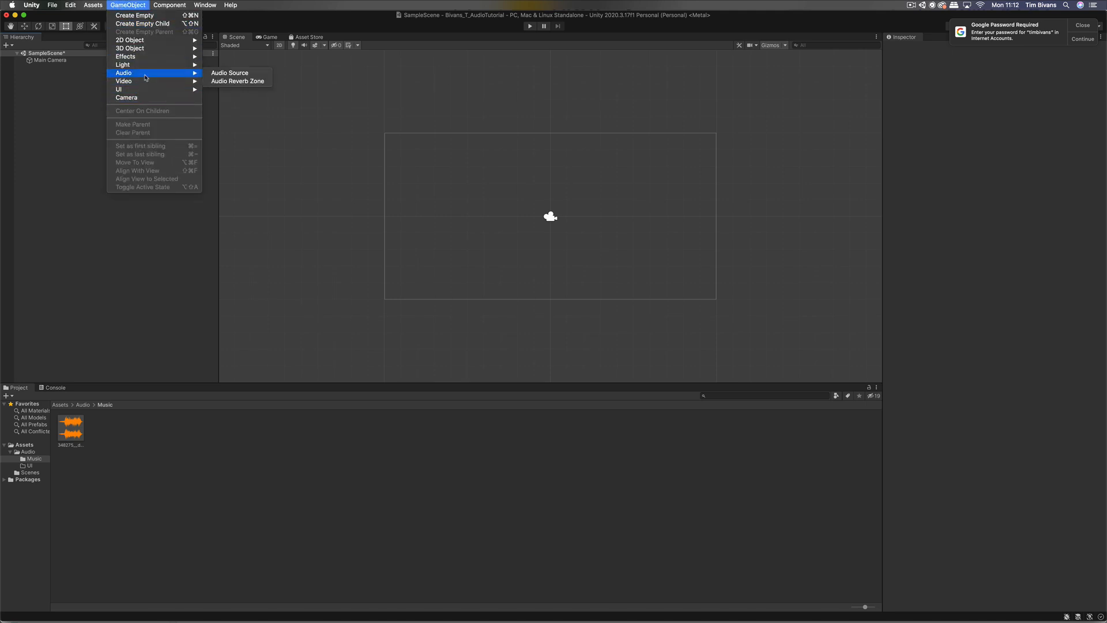
click(213, 73)
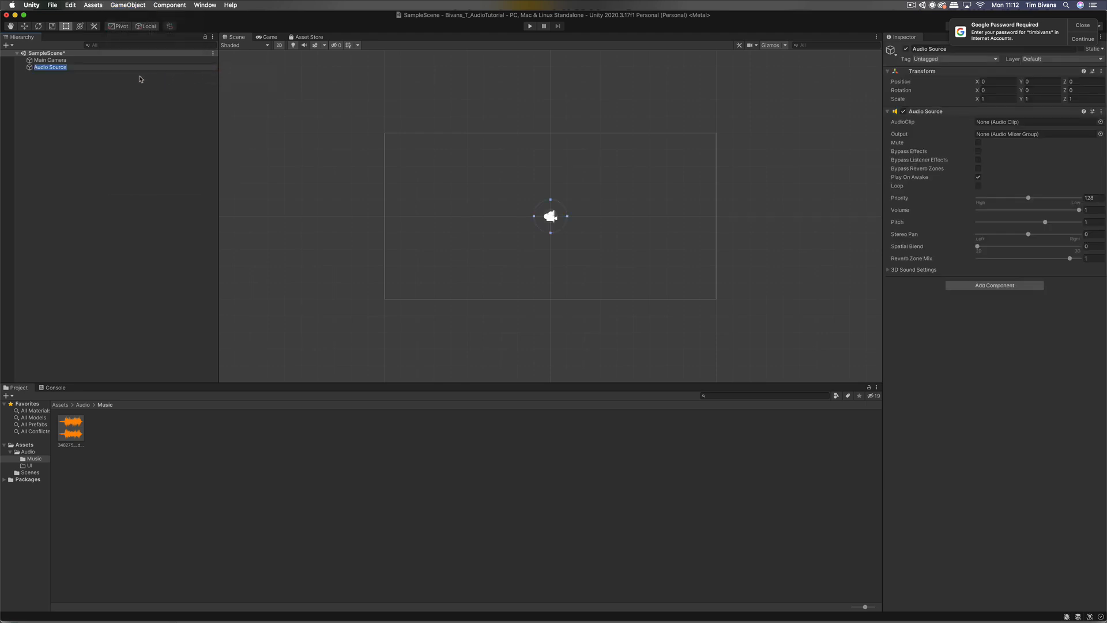
text(AS_BackgroundMusic)
key(Return)
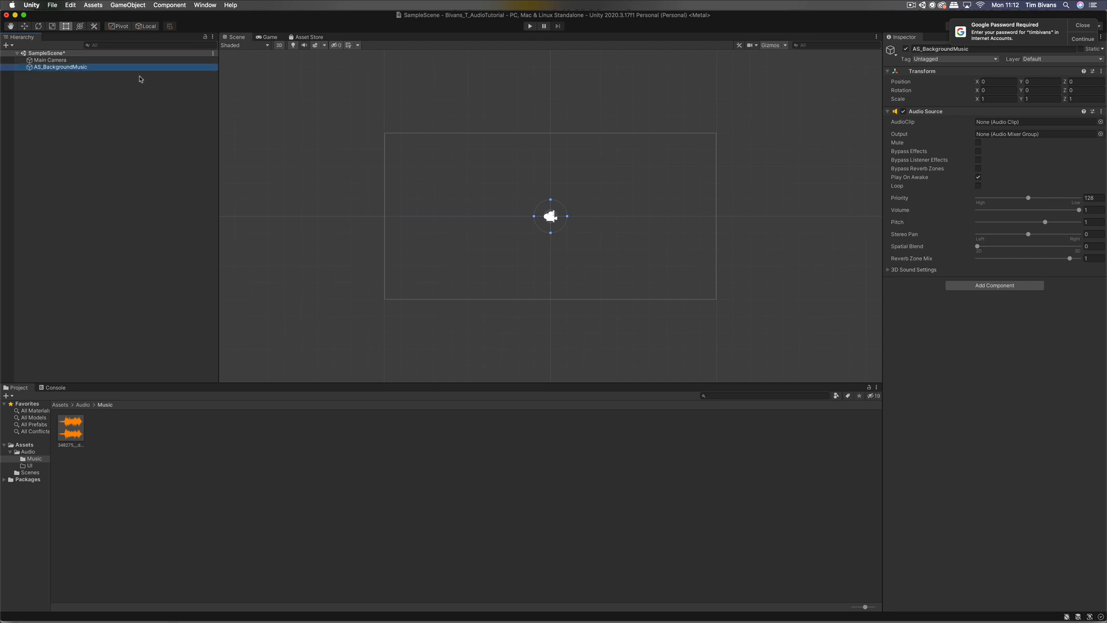
Step: Assign the 348275 fantasy-orchestra clip to AS_BackgroundMusic's Audio Source and enable Loop
click(173, 528)
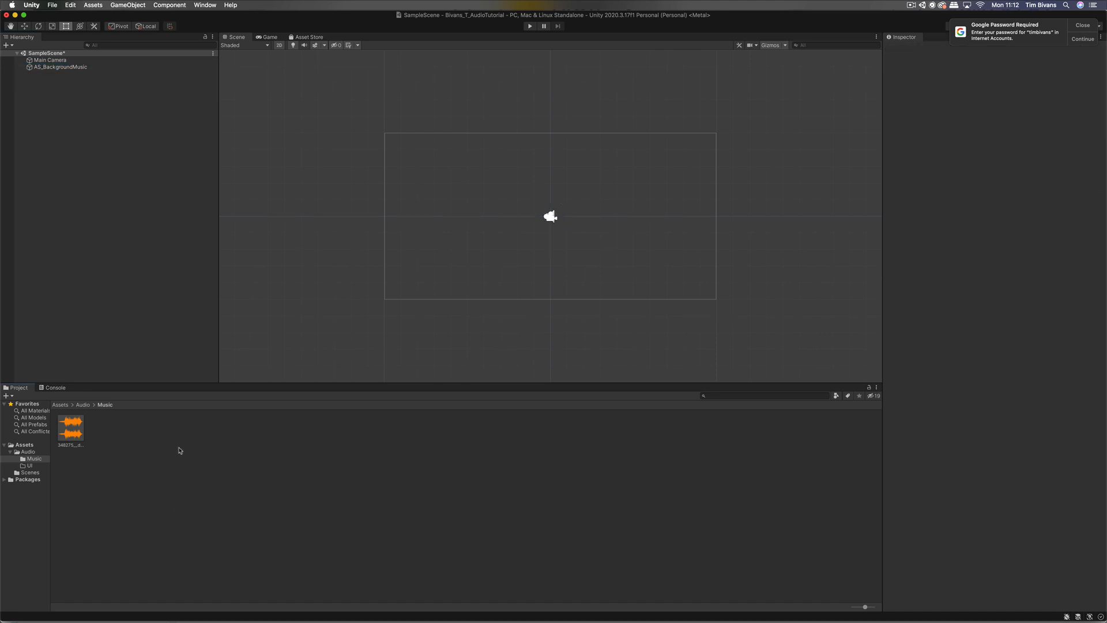
click(85, 67)
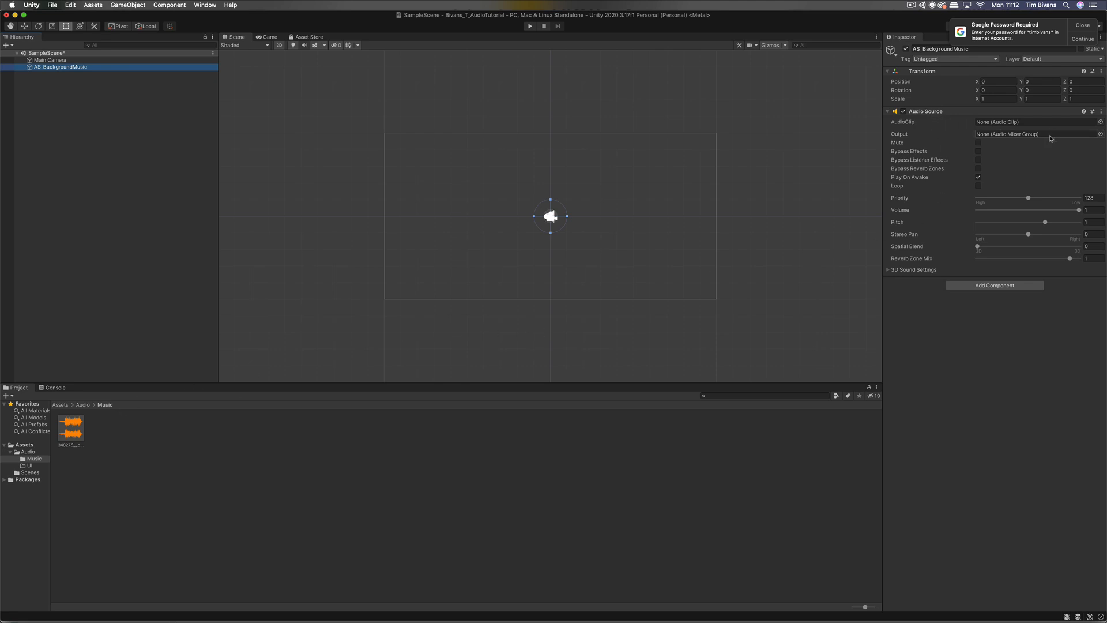
click(1100, 121)
double_click(1068, 151)
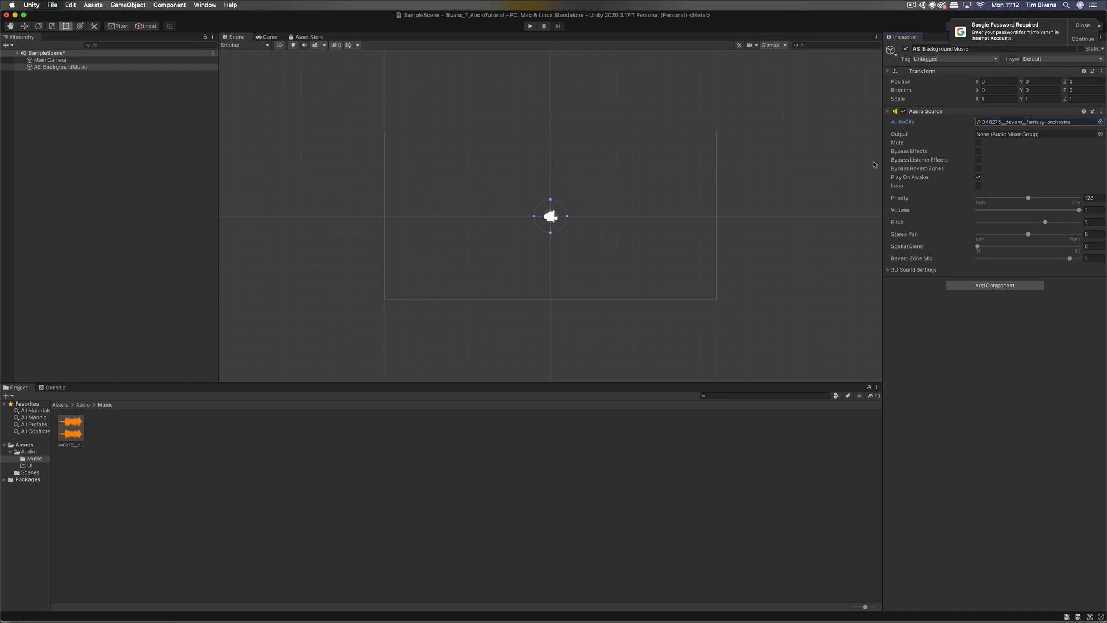
click(978, 186)
Step: Play the scene to hear the looping background music, then stop playback
click(528, 27)
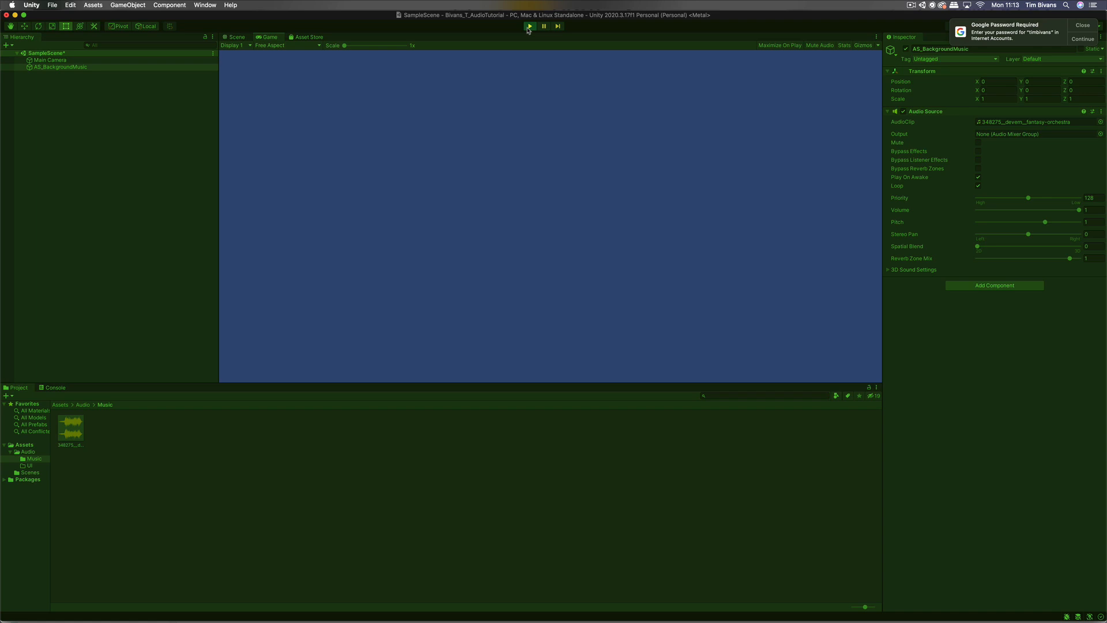
click(528, 27)
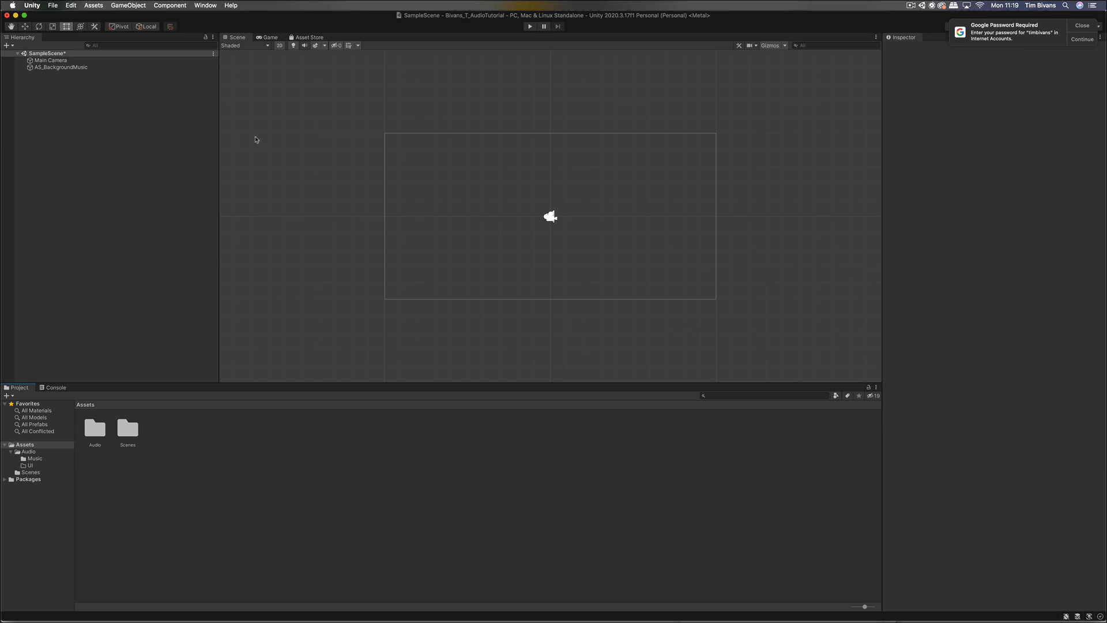
Step: Create a folder named Mixers inside Assets/Audio
click(98, 436)
double_click(98, 436)
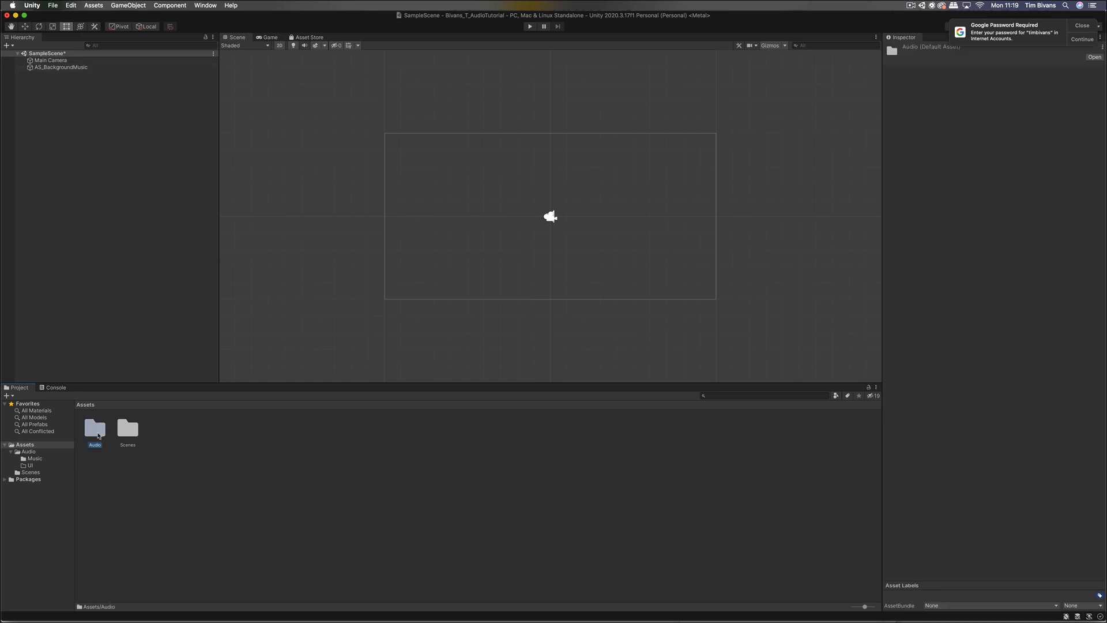
right_click(129, 477)
mouse_move(184, 398)
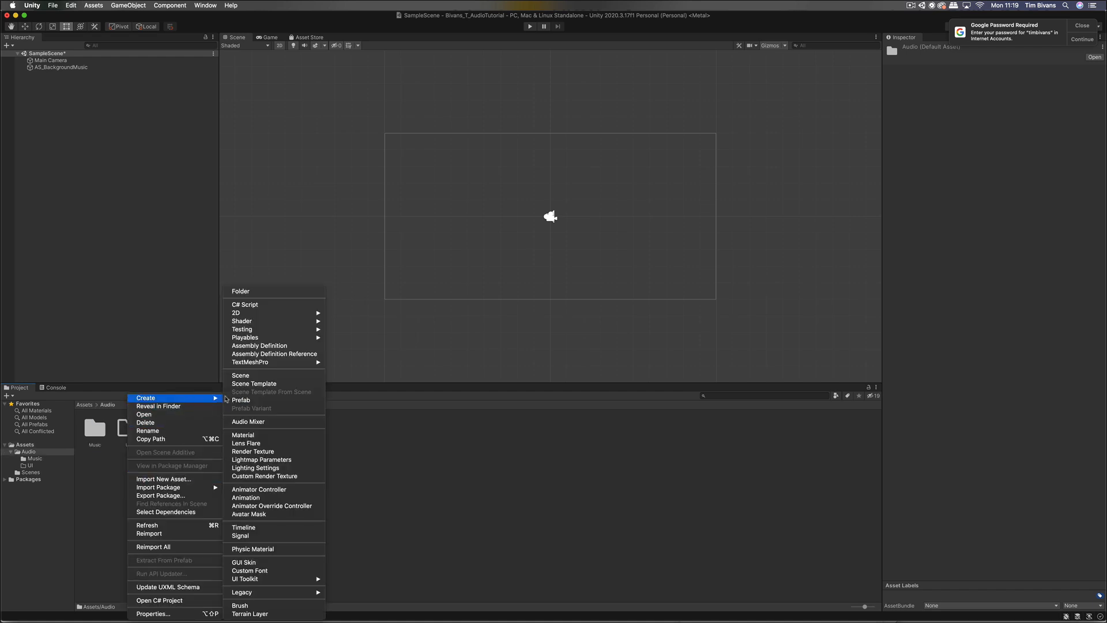
click(269, 292)
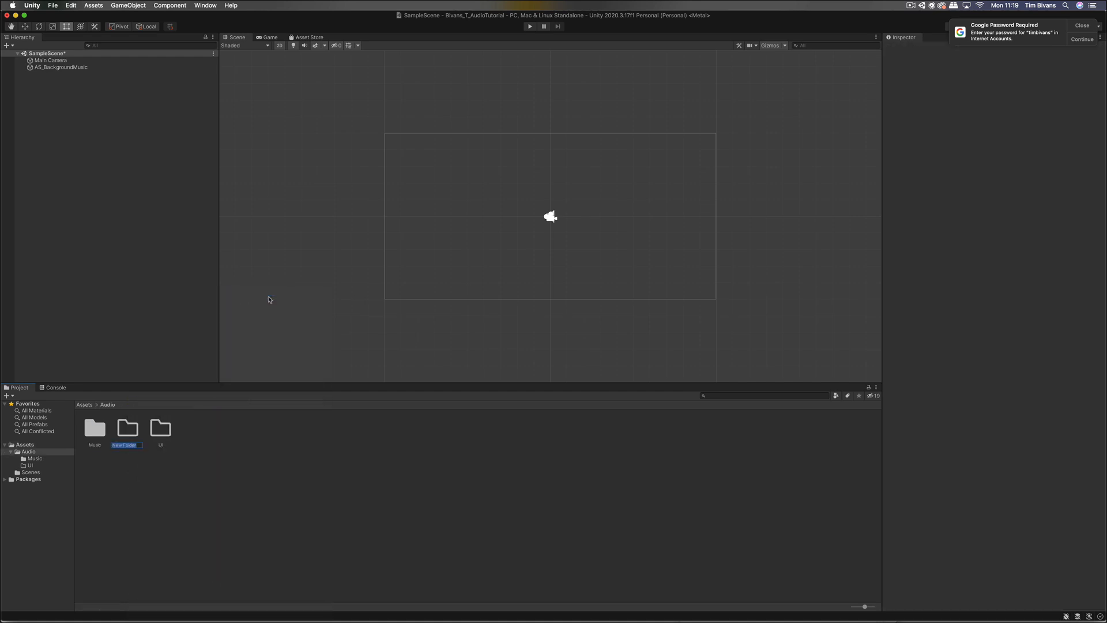
text(Mixers)
key(Return)
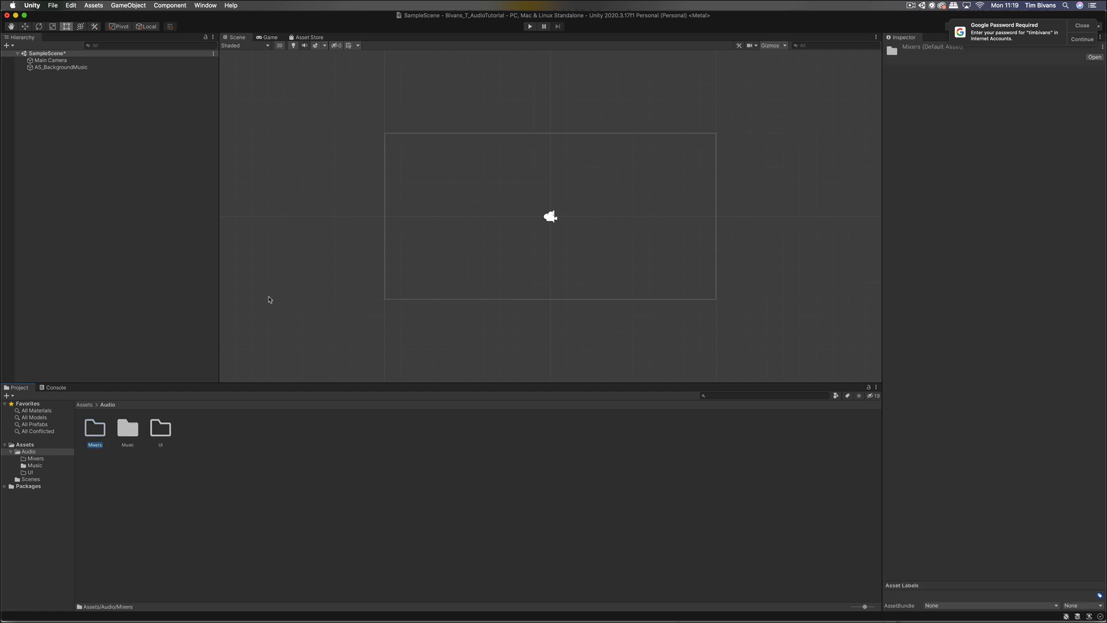
Step: Create a new Audio Mixer asset inside the Mixers folder
double_click(98, 430)
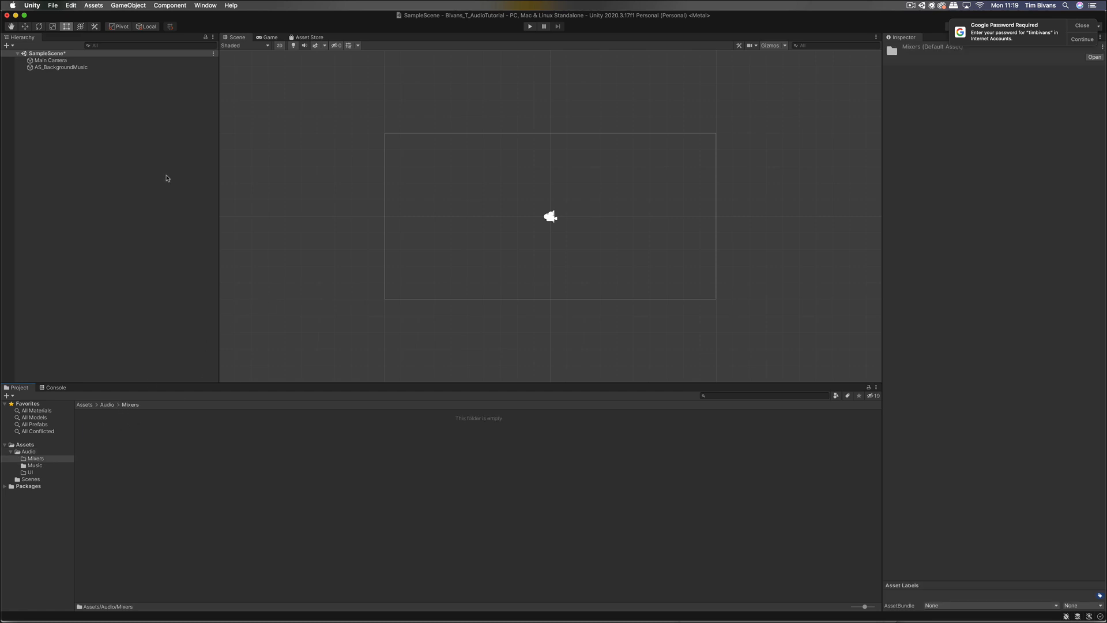
click(94, 6)
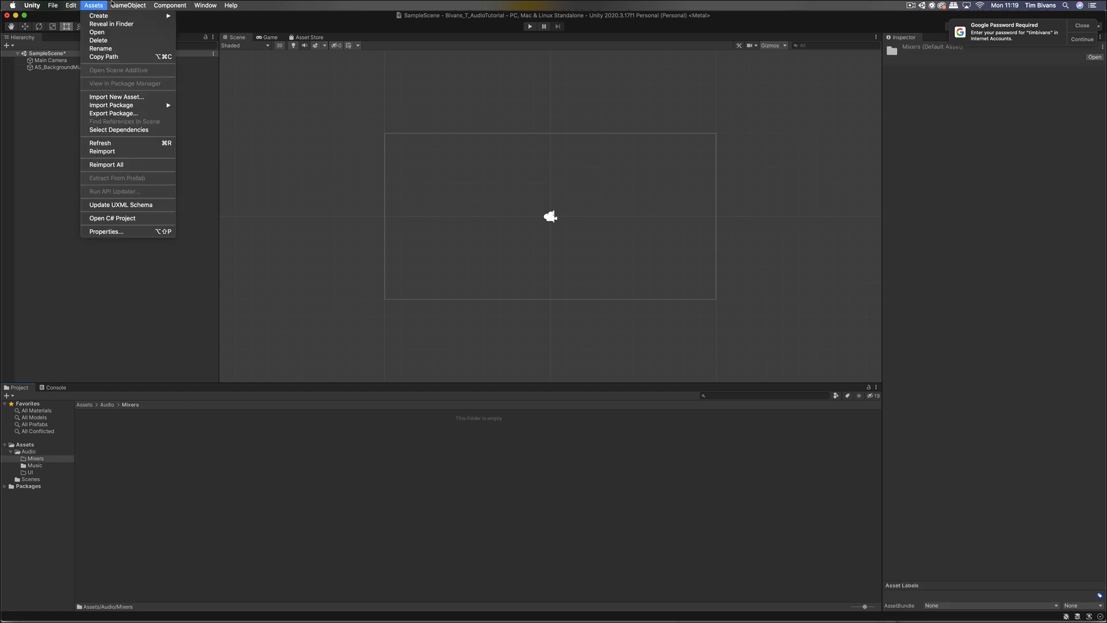
mouse_move(128, 6)
mouse_move(176, 74)
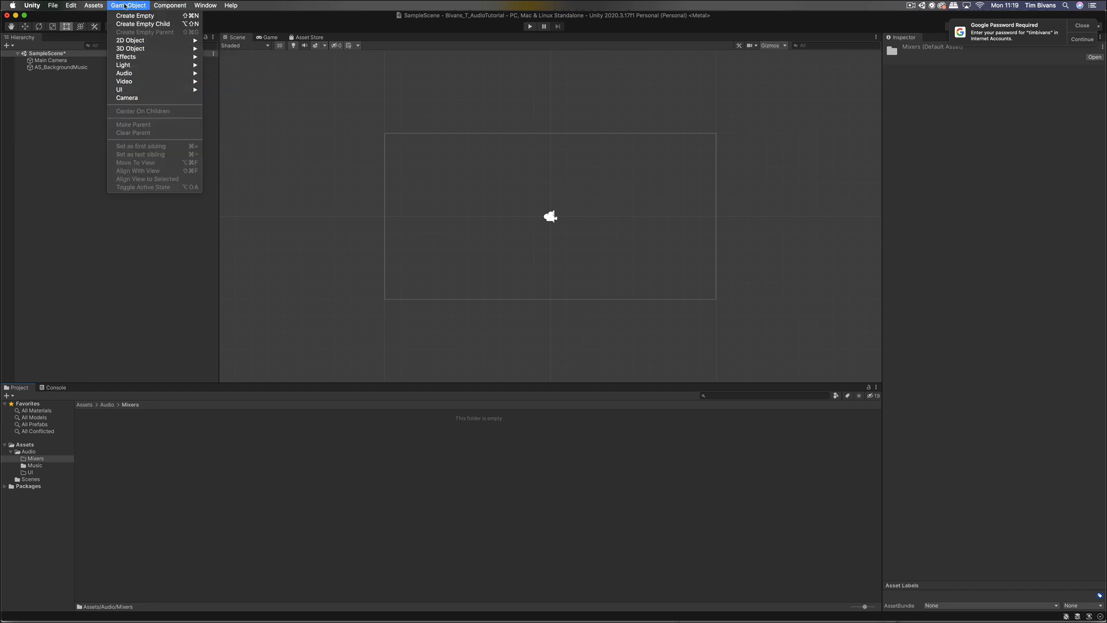
mouse_move(94, 7)
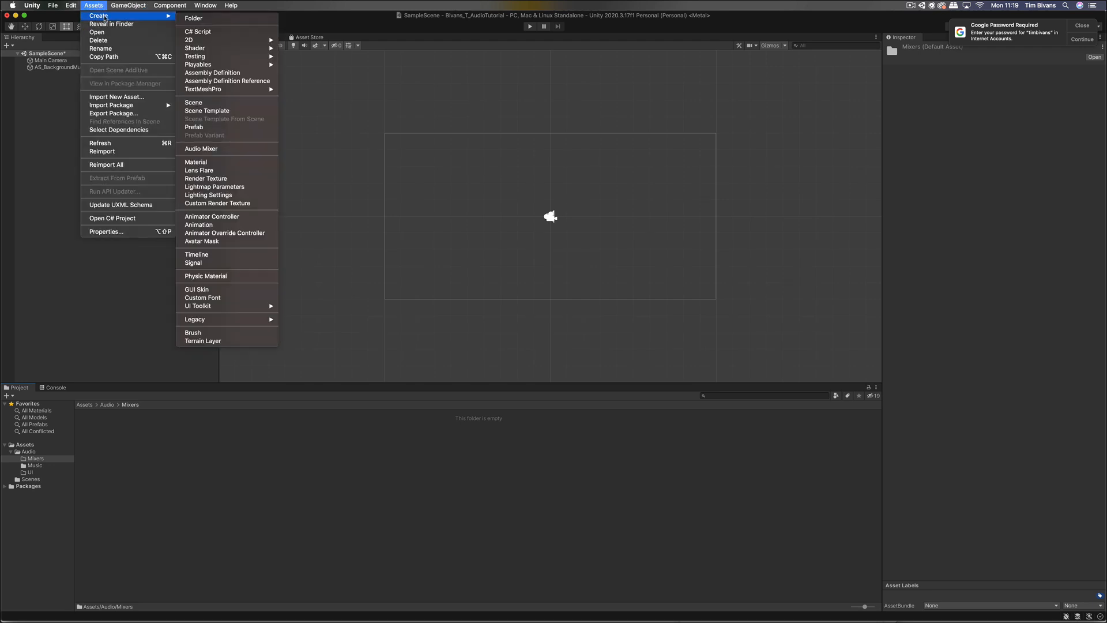
click(223, 149)
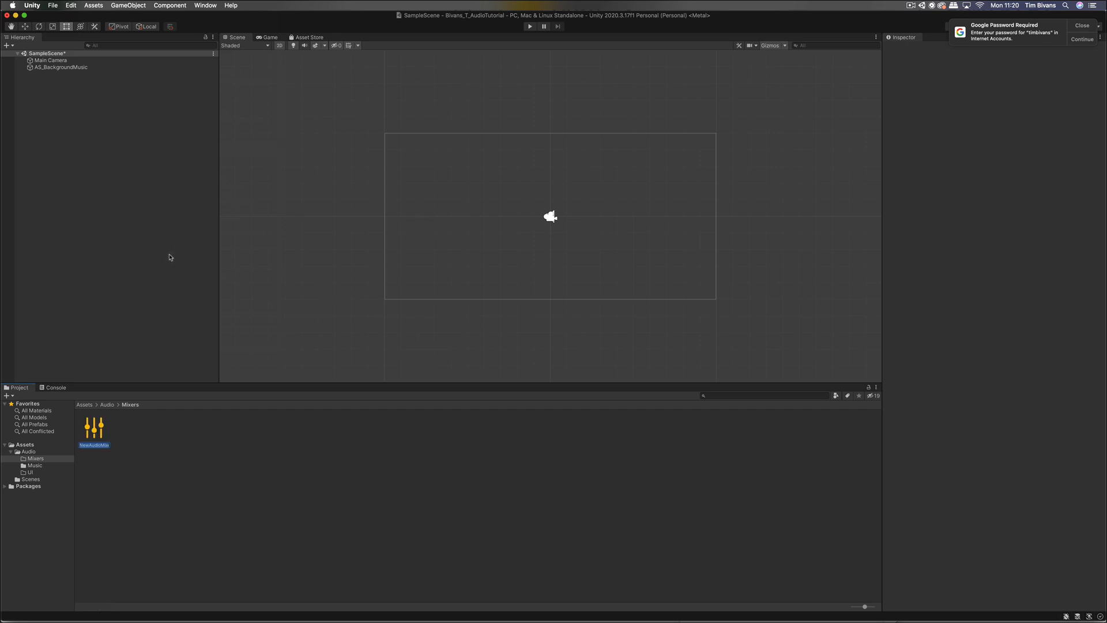
Step: Name the first mixer MasterMix and add a second mixer named UI
text(MasterMix)
key(Return)
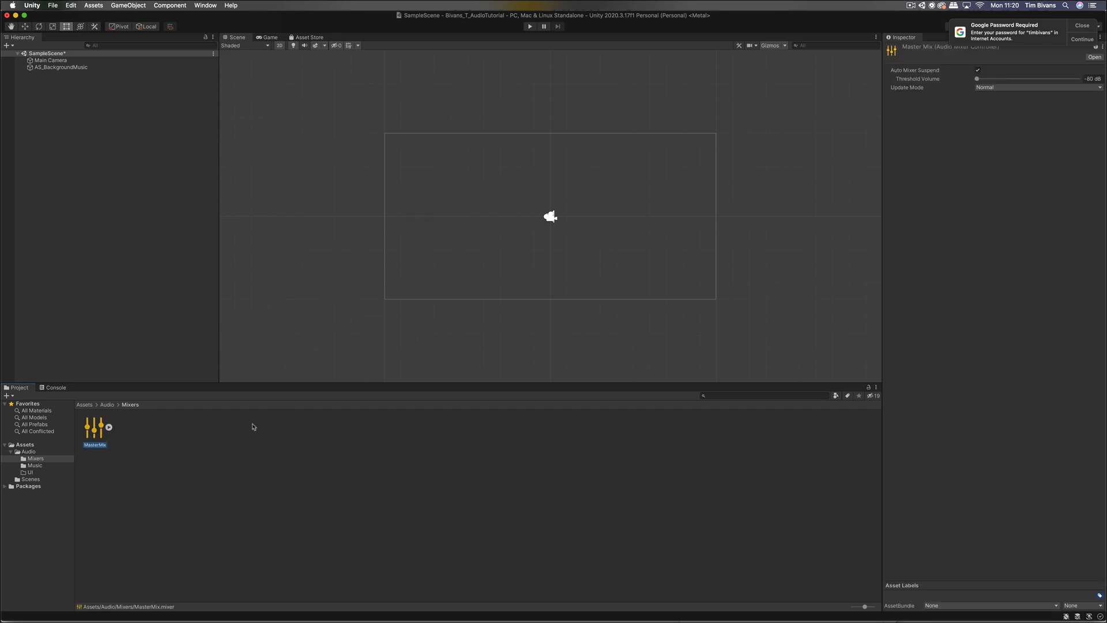
click(205, 468)
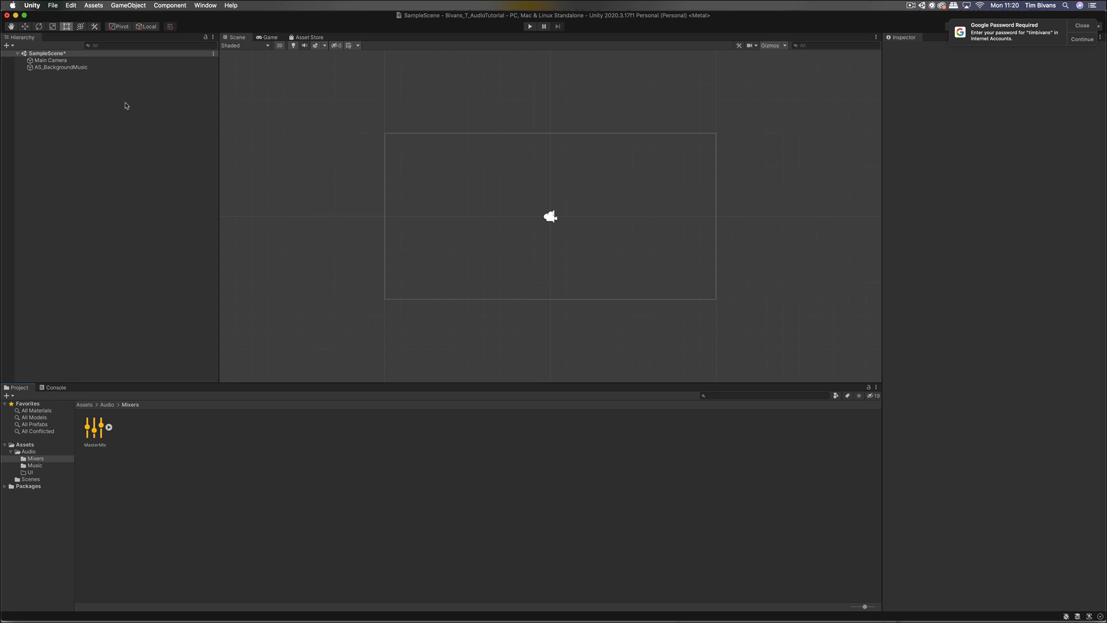
click(93, 5)
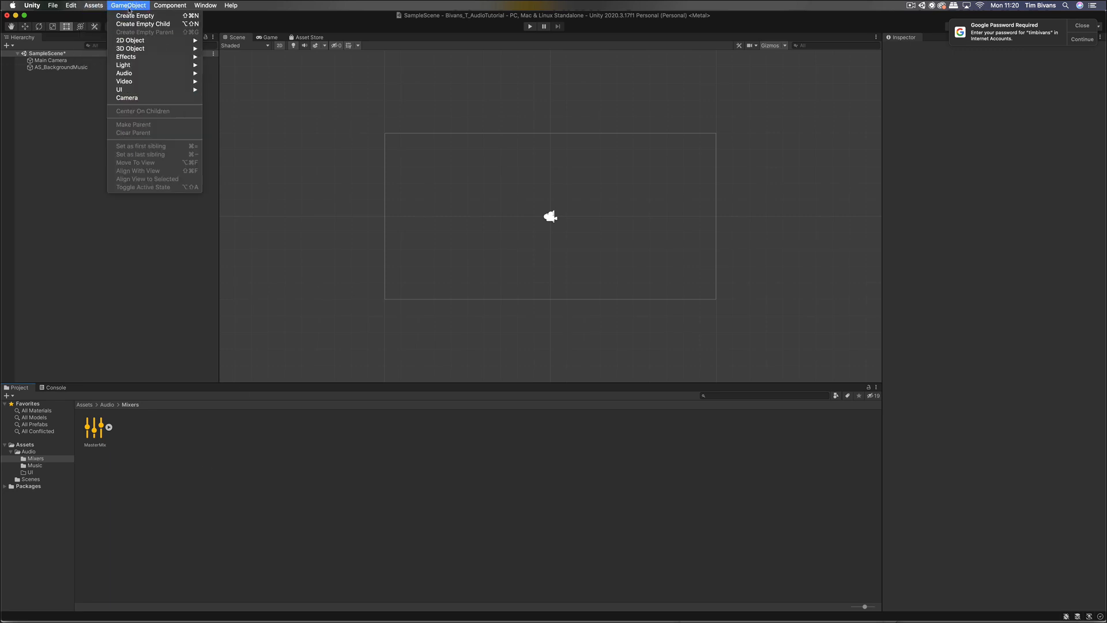
mouse_move(127, 106)
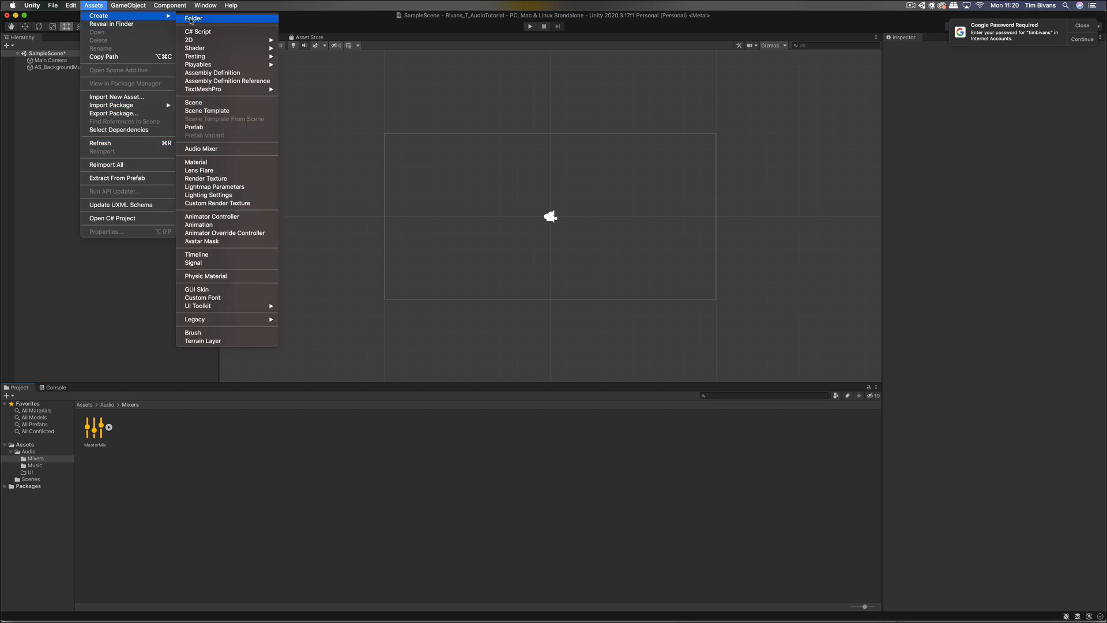
click(210, 148)
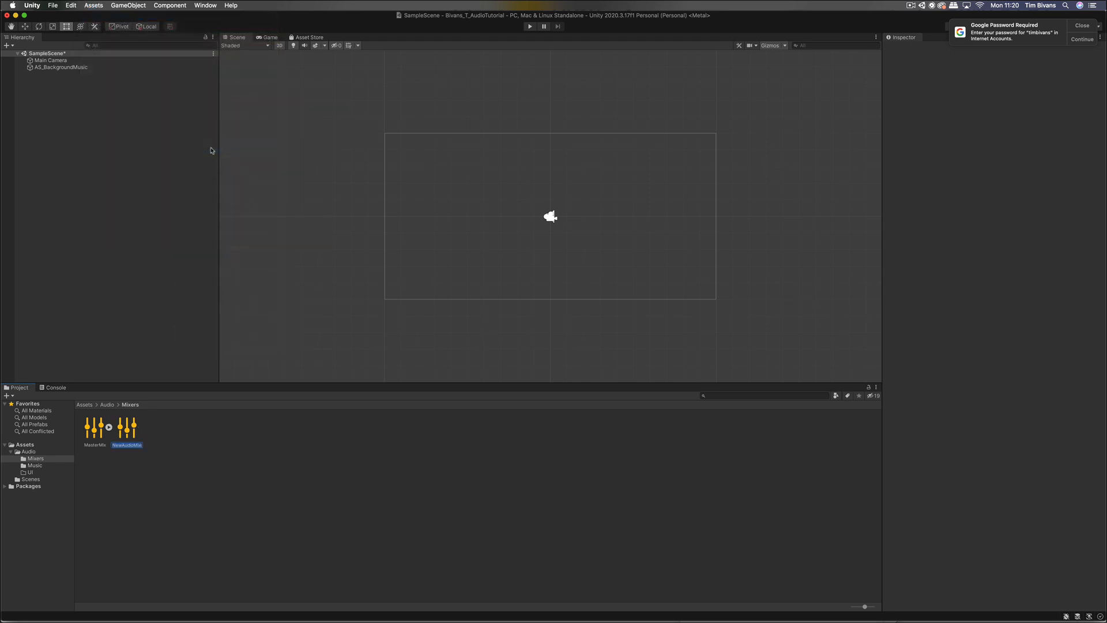
text(UI)
key(Return)
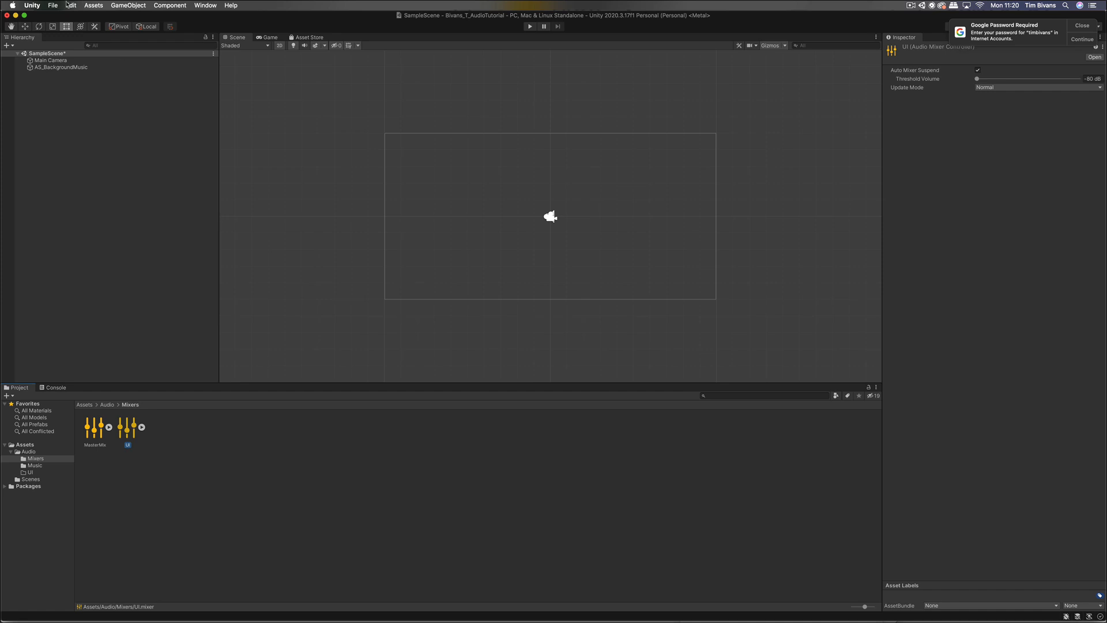
Step: Create two more audio mixers named FX and Ambient
click(101, 5)
mouse_move(124, 16)
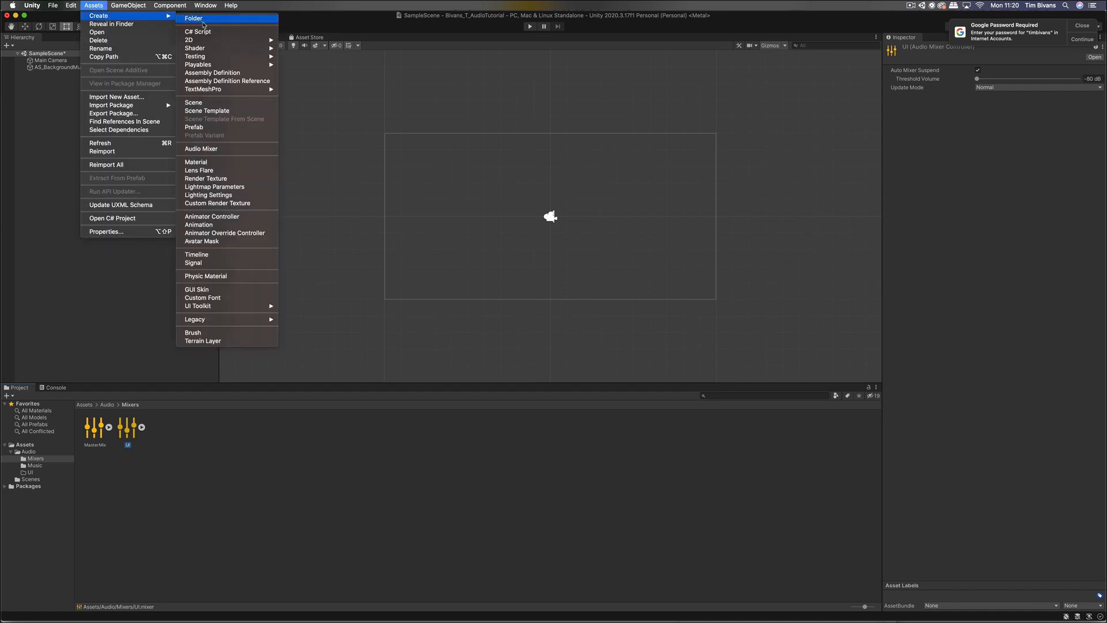
click(216, 149)
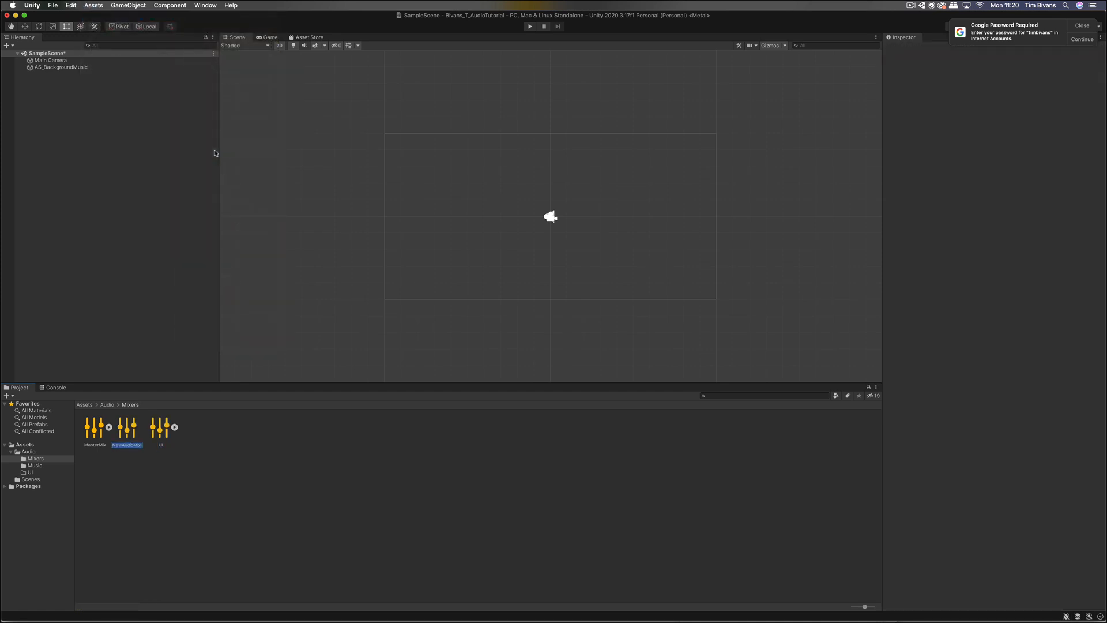
text(FX)
key(Return)
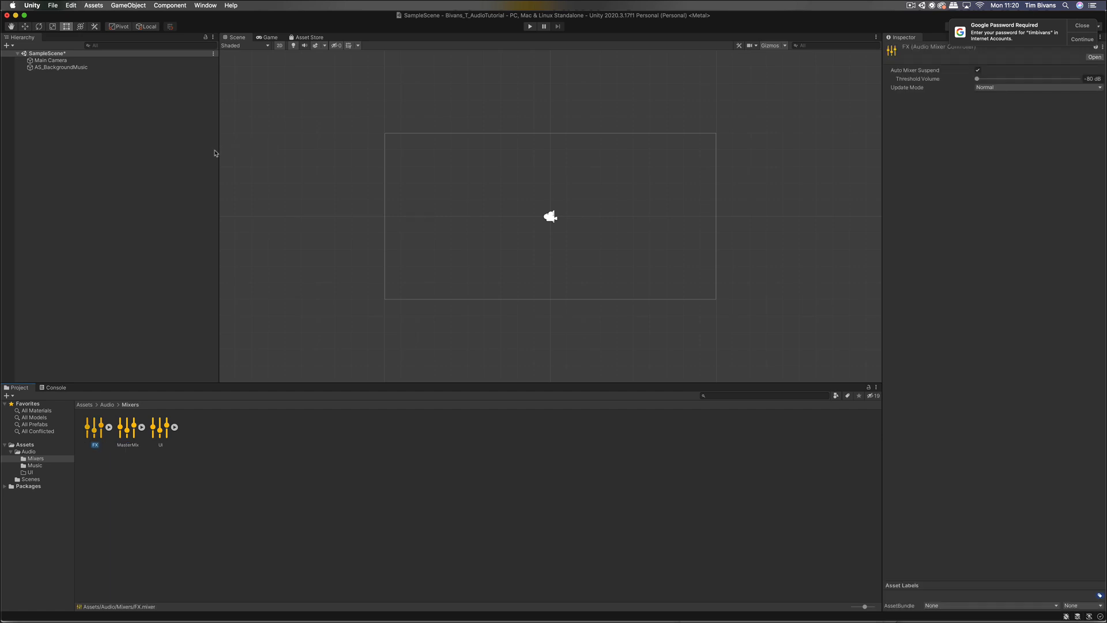
mouse_move(94, 5)
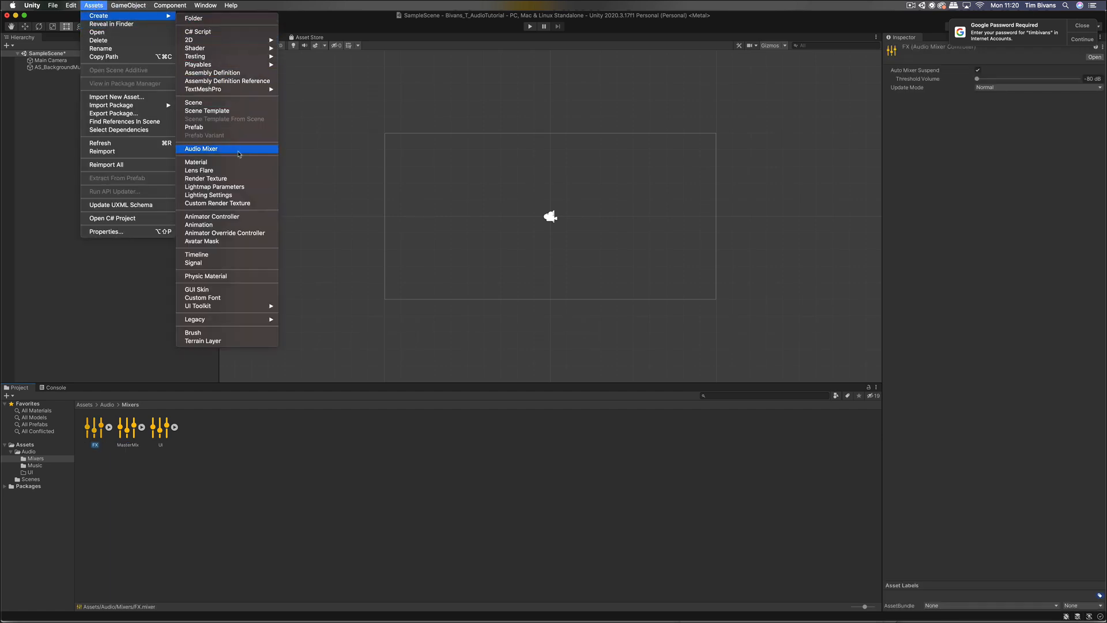
click(239, 154)
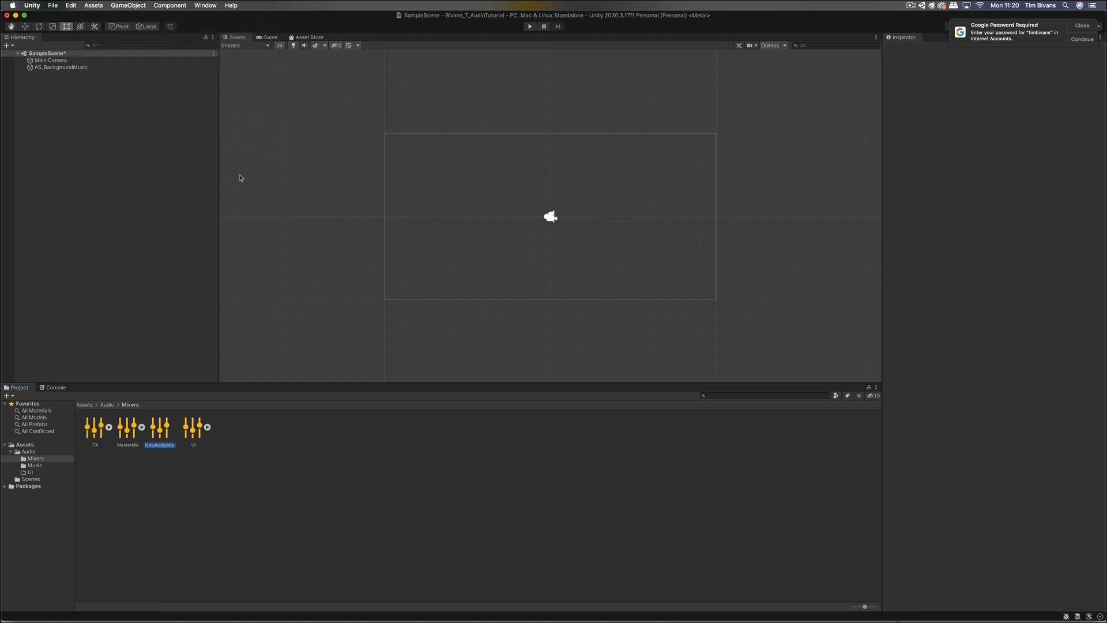
text(Ambient)
key(Return)
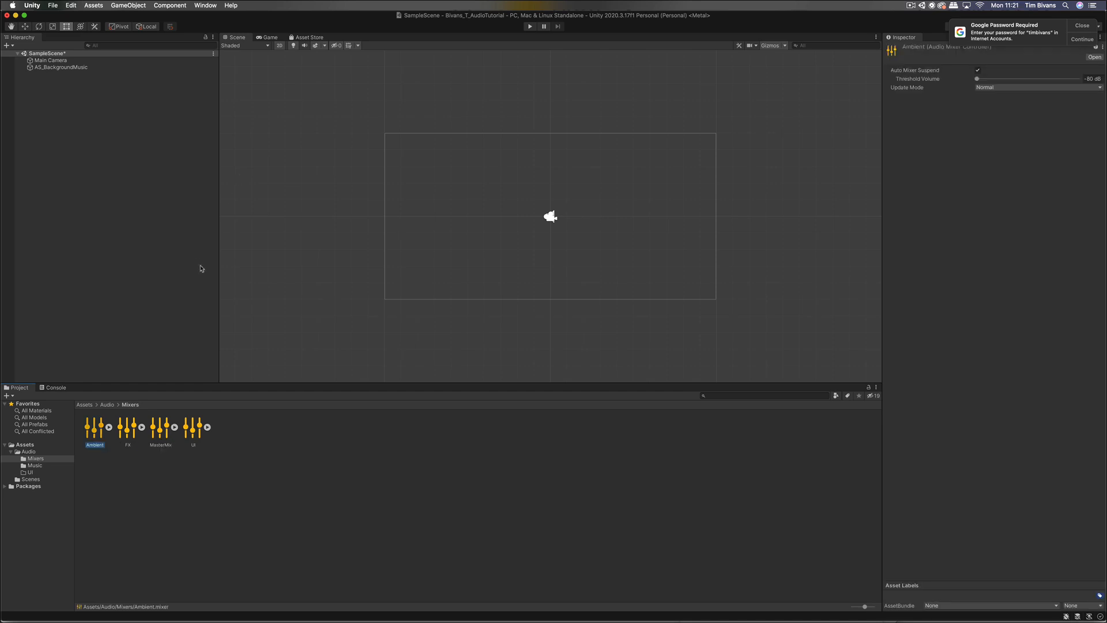
Step: Show the Mixers folder contents as a list and open the Audio Mixer window
click(161, 211)
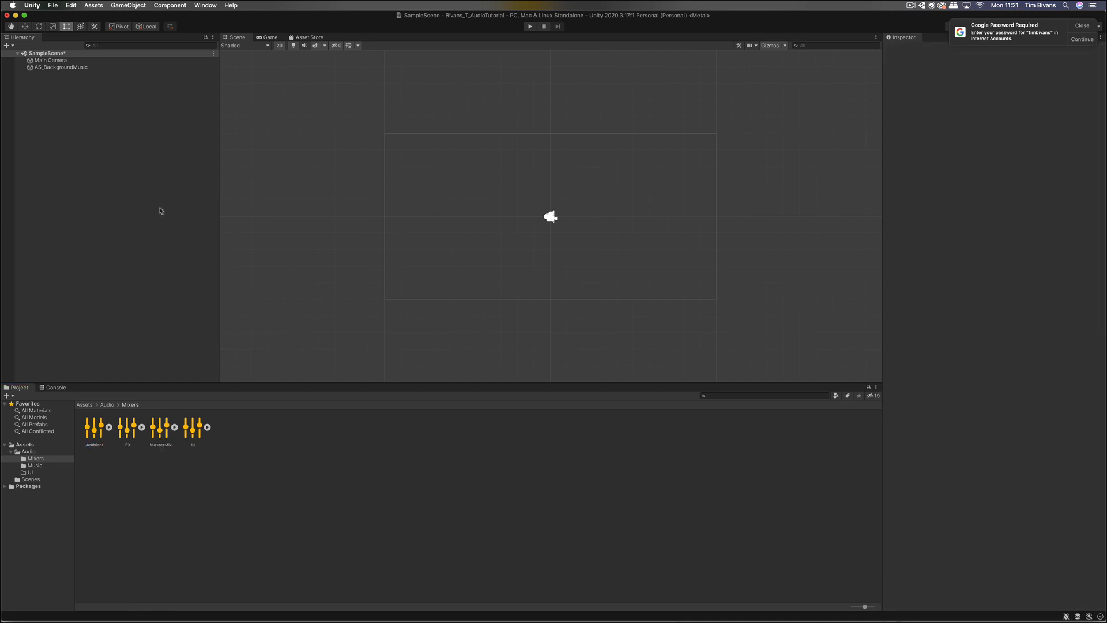
click(97, 437)
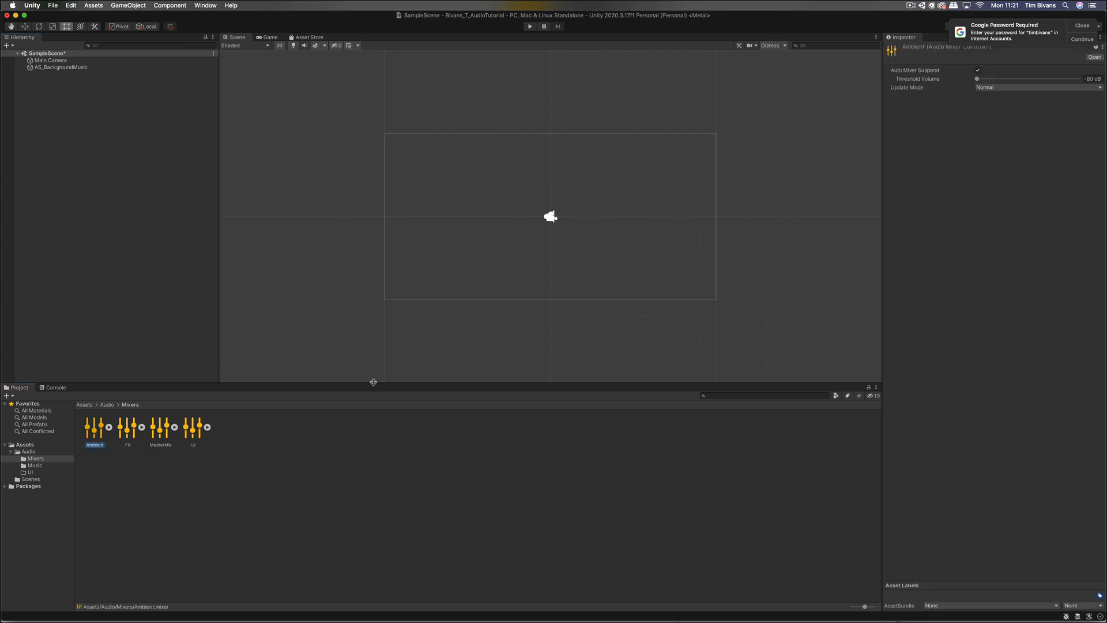
click(53, 460)
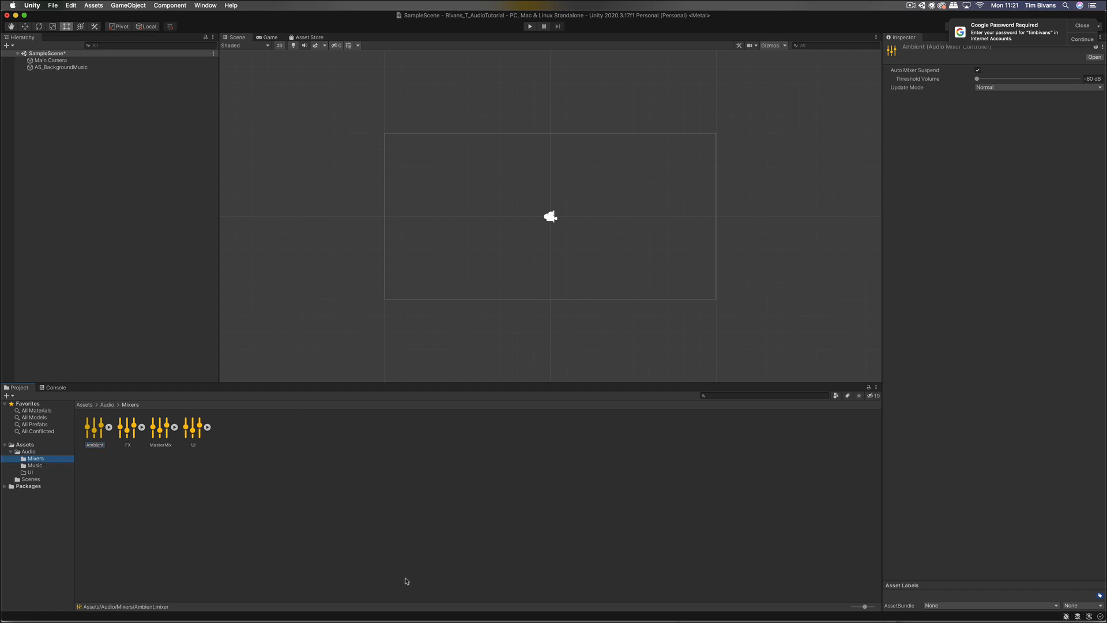
drag(866, 610, 803, 605)
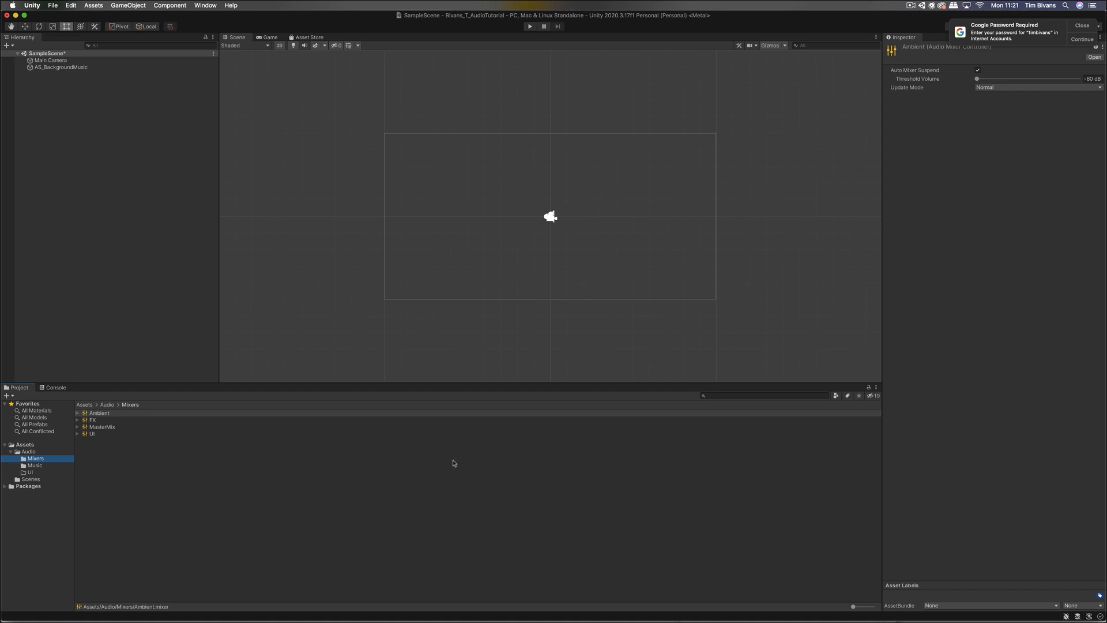
click(910, 5)
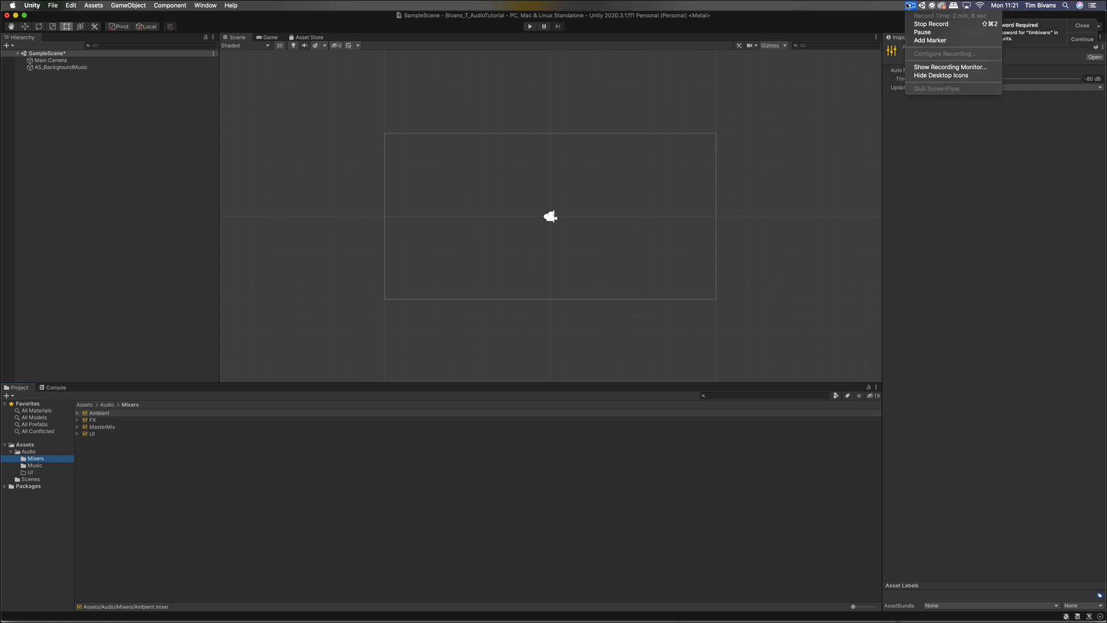
click(920, 33)
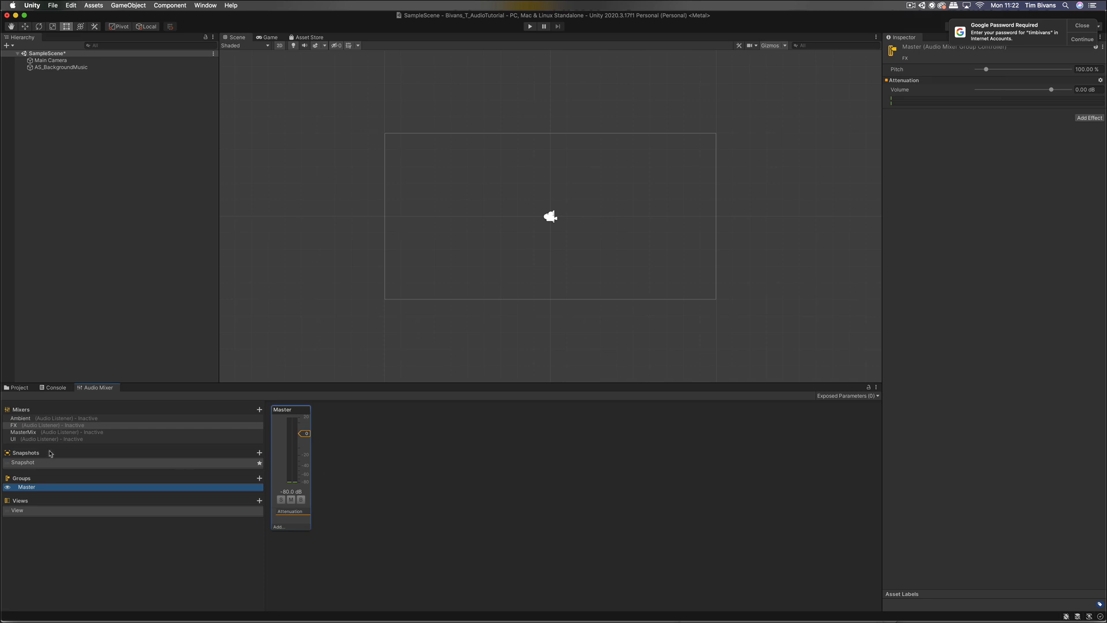
Step: Delete the FX, Ambient and UI mixers, leaving only MasterMix
click(65, 426)
super+click(59, 419)
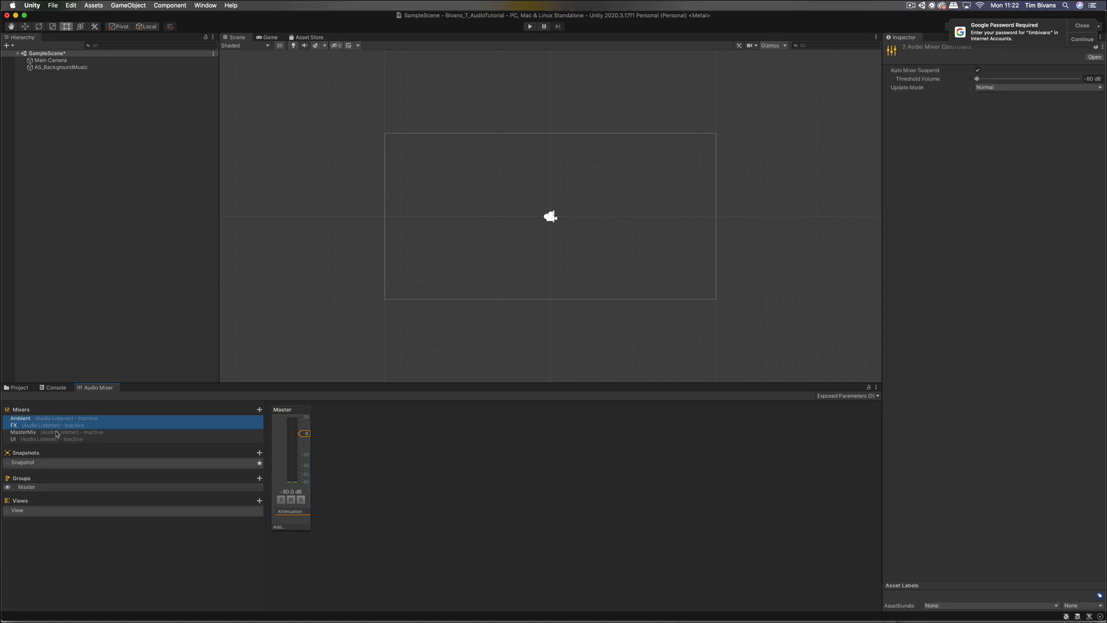
super+click(56, 439)
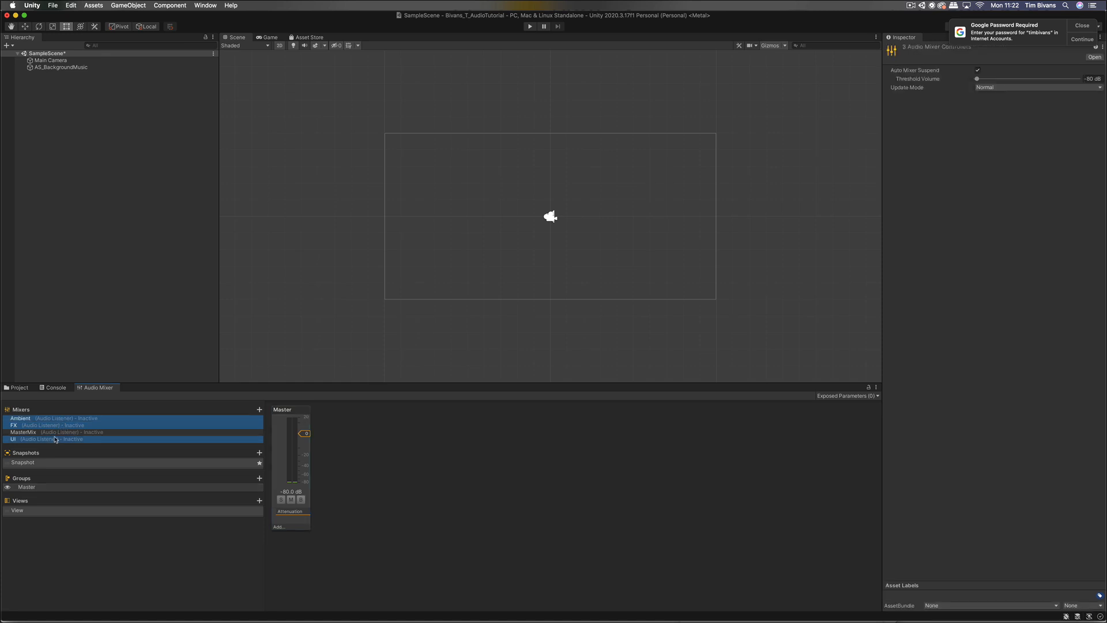
key(super+BackSpace)
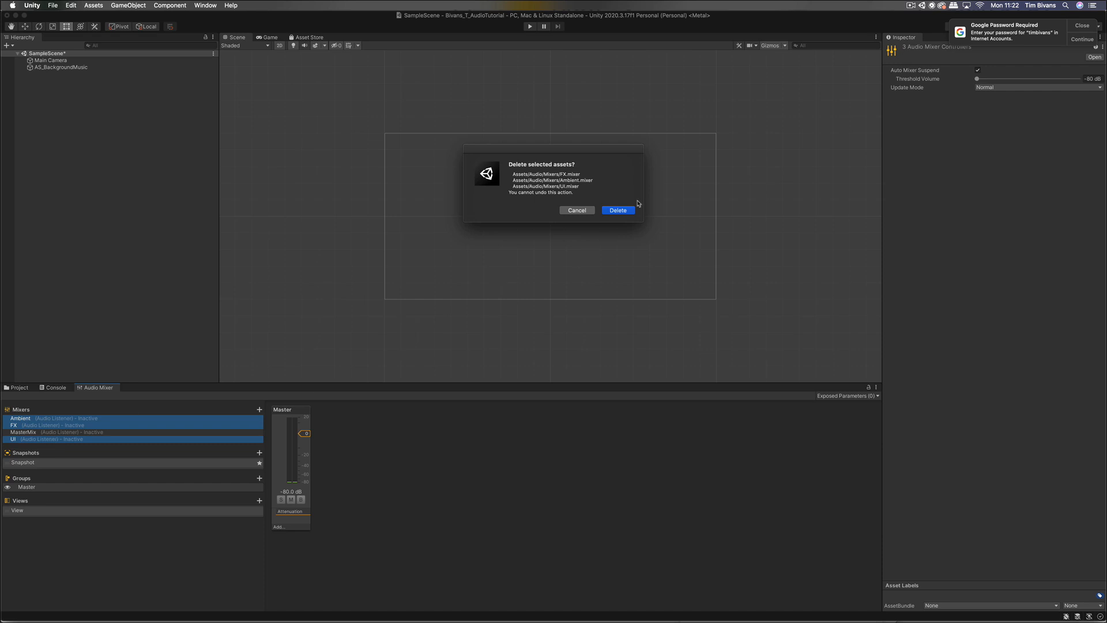
click(618, 211)
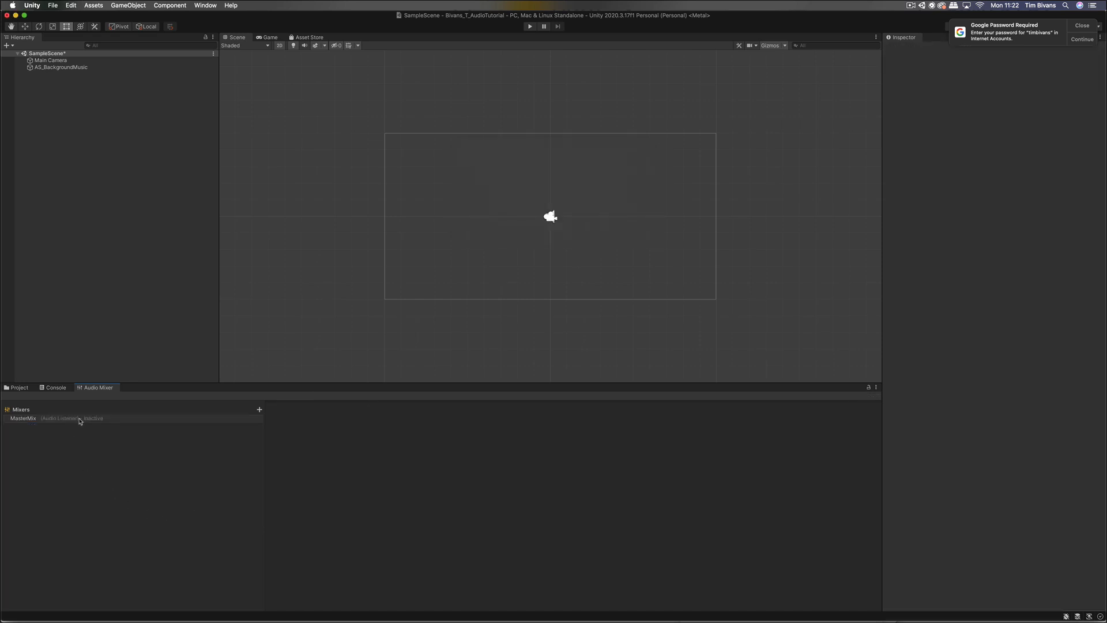
Step: Close the Audio Mixer panel and reopen it on MasterMix for editing its groups
click(80, 420)
right_click(103, 387)
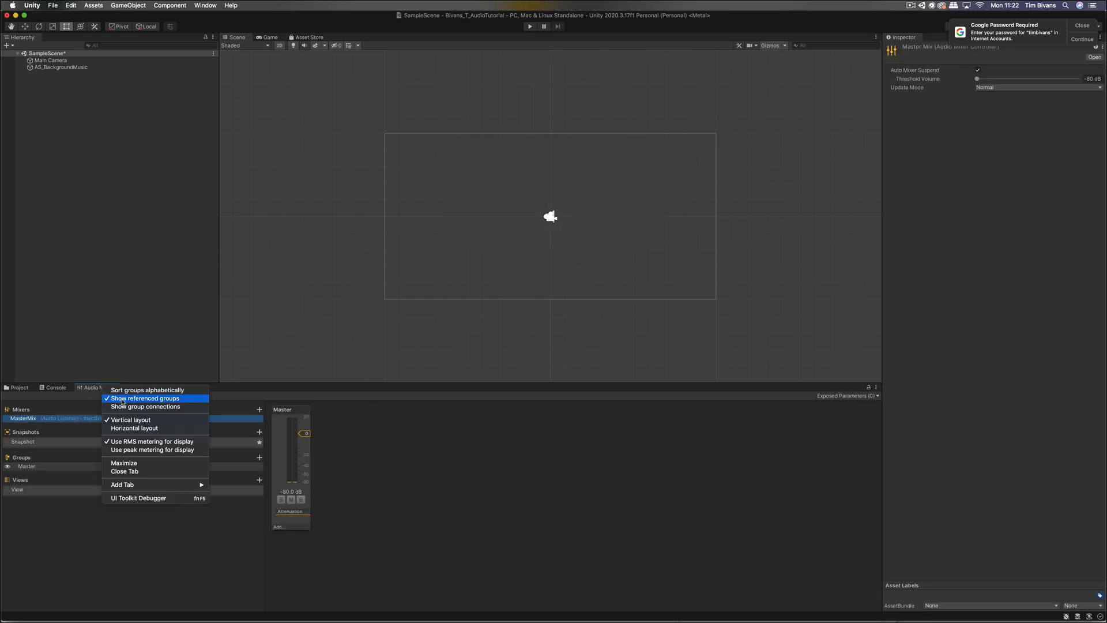
click(125, 471)
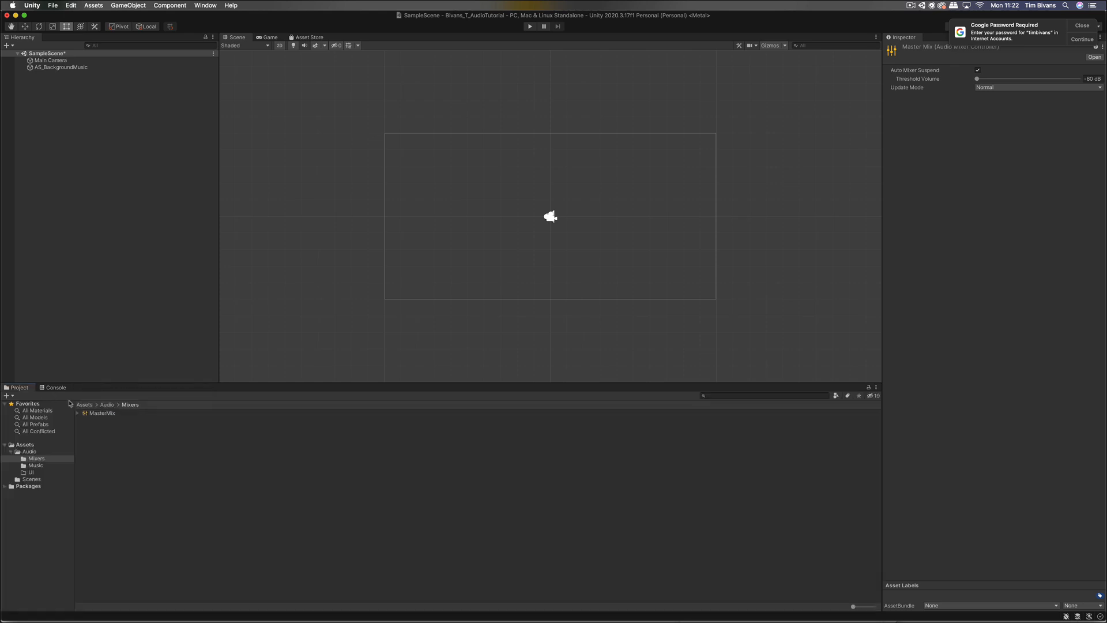
double_click(102, 414)
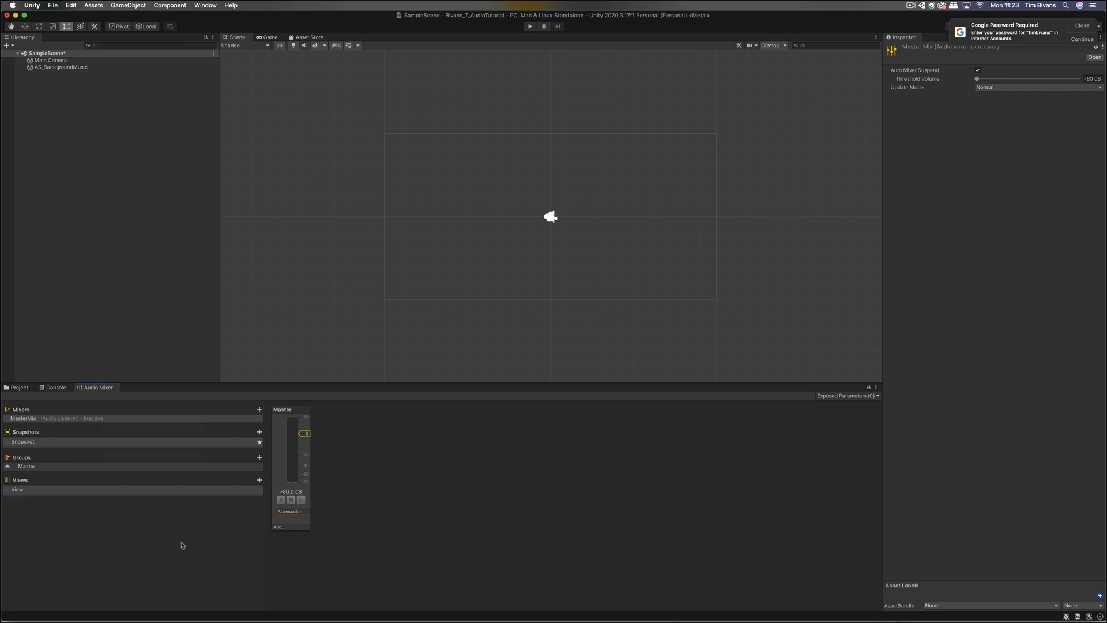
click(52, 468)
Step: Add UI, FX and Ambient as child groups of MasterMix's Master group
click(63, 471)
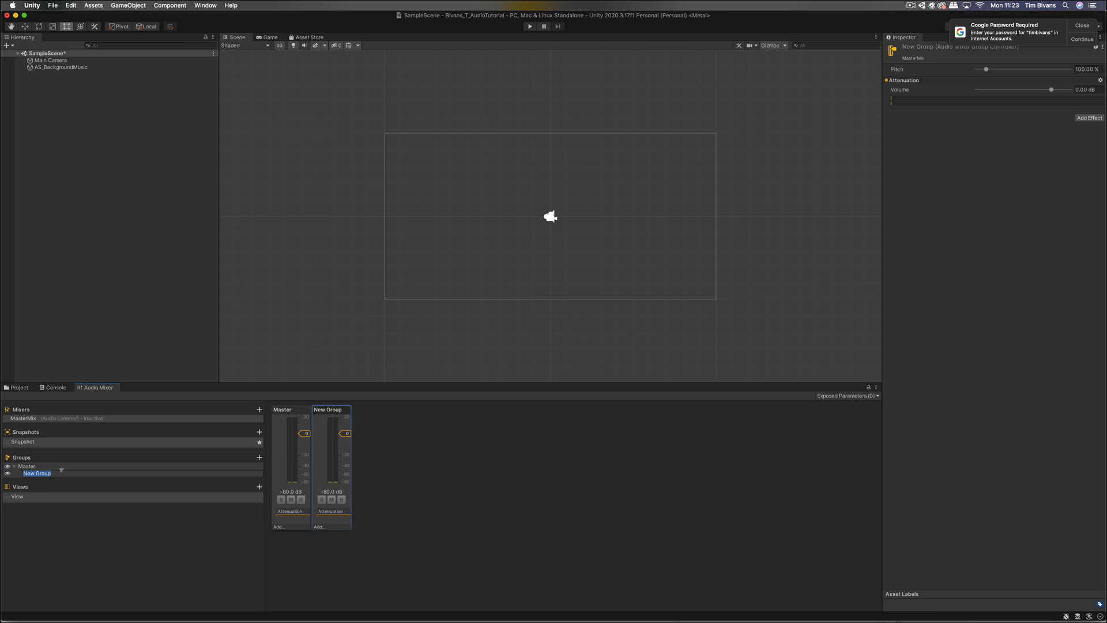
text(UI)
key(Return)
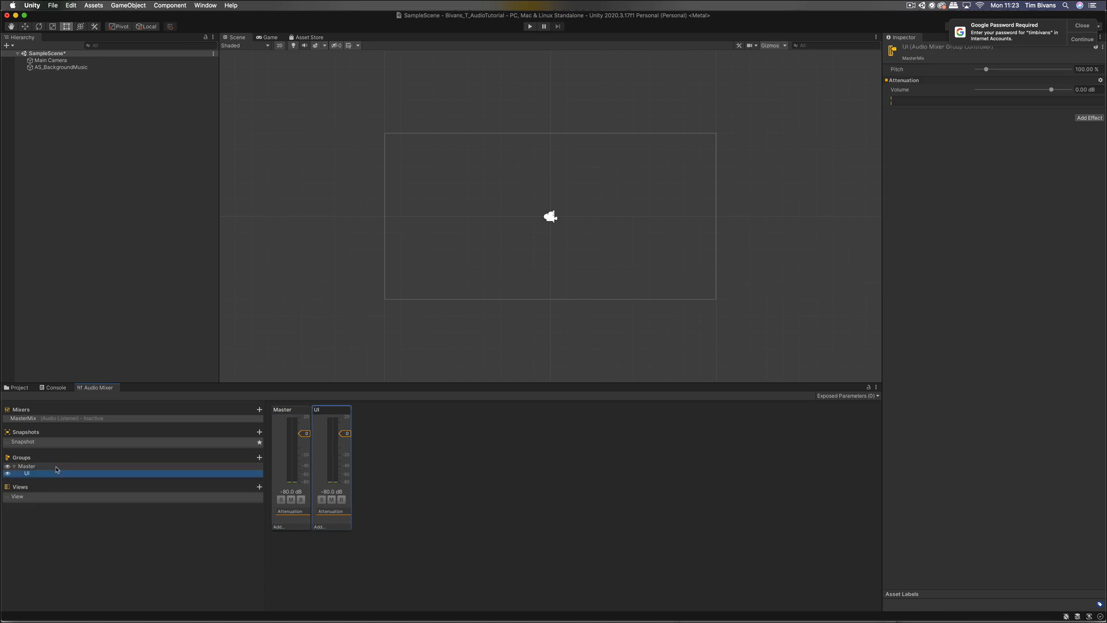
right_click(62, 469)
click(63, 471)
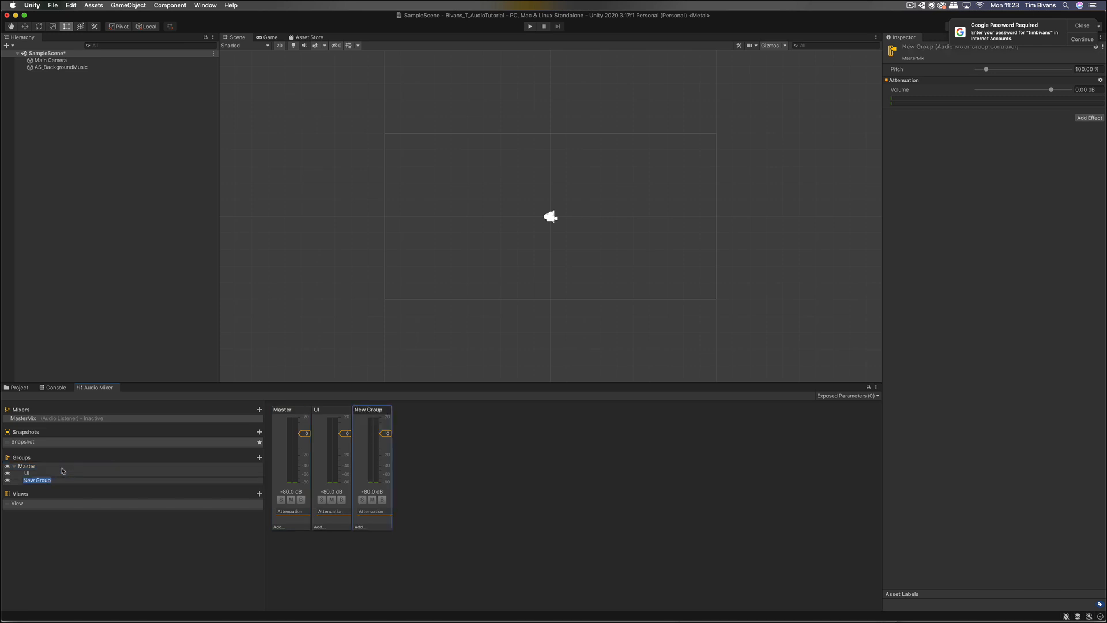
text(FX)
key(Return)
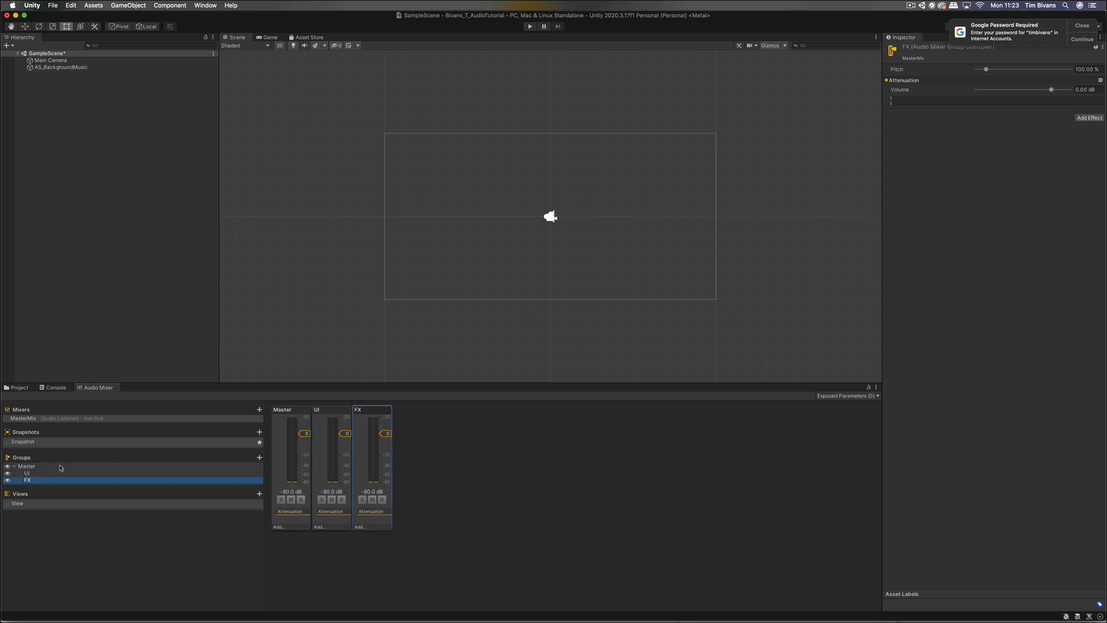
right_click(39, 466)
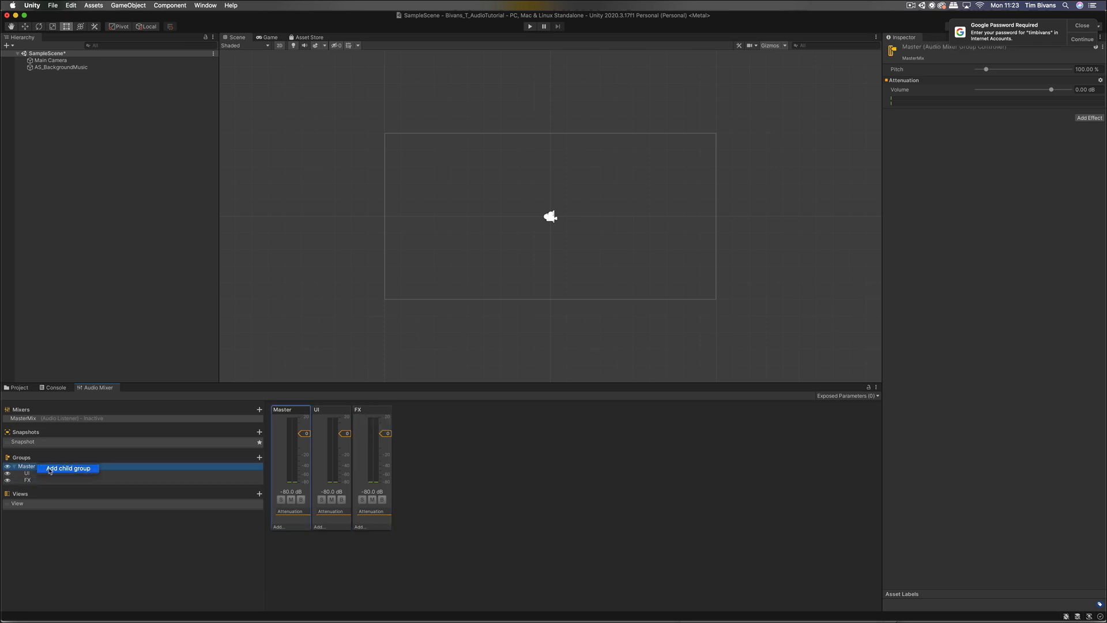
click(50, 471)
text(Am)
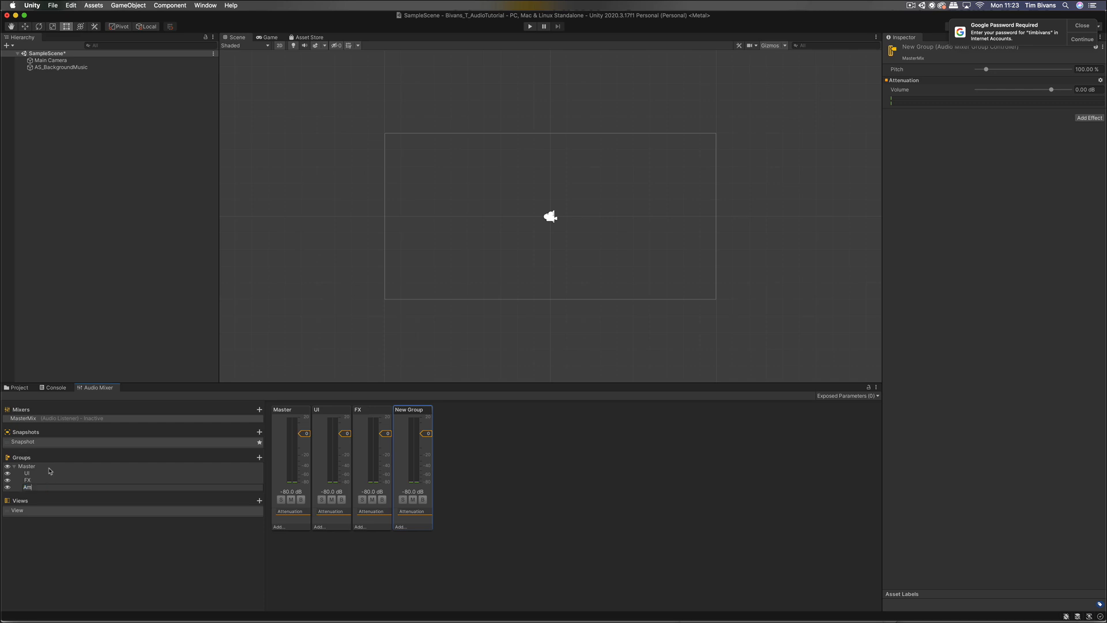
text(bient)
key(Return)
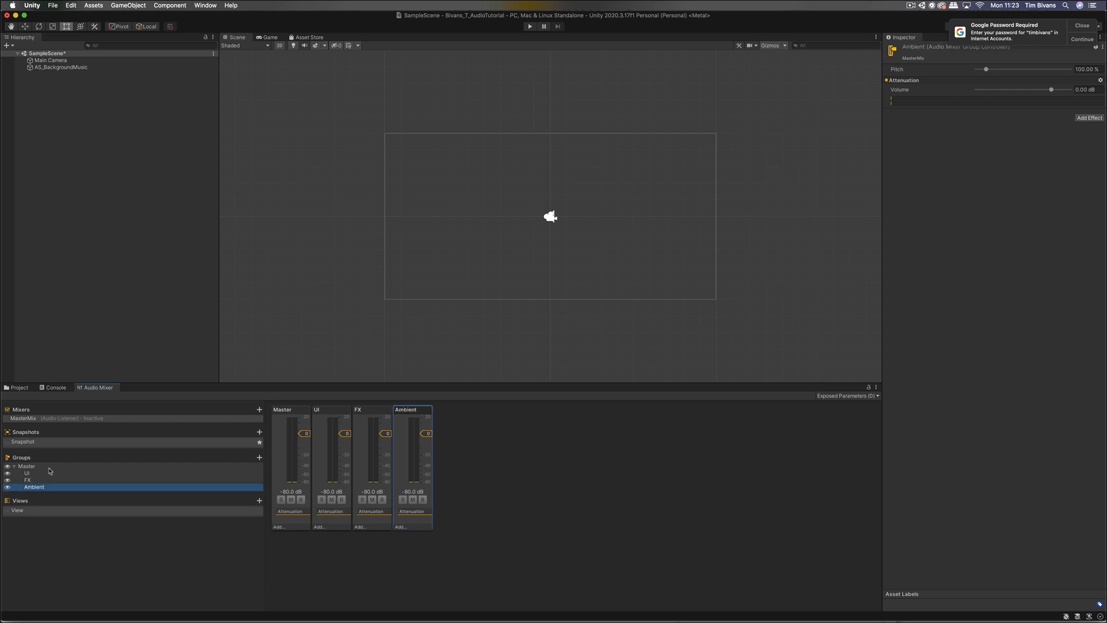
click(152, 132)
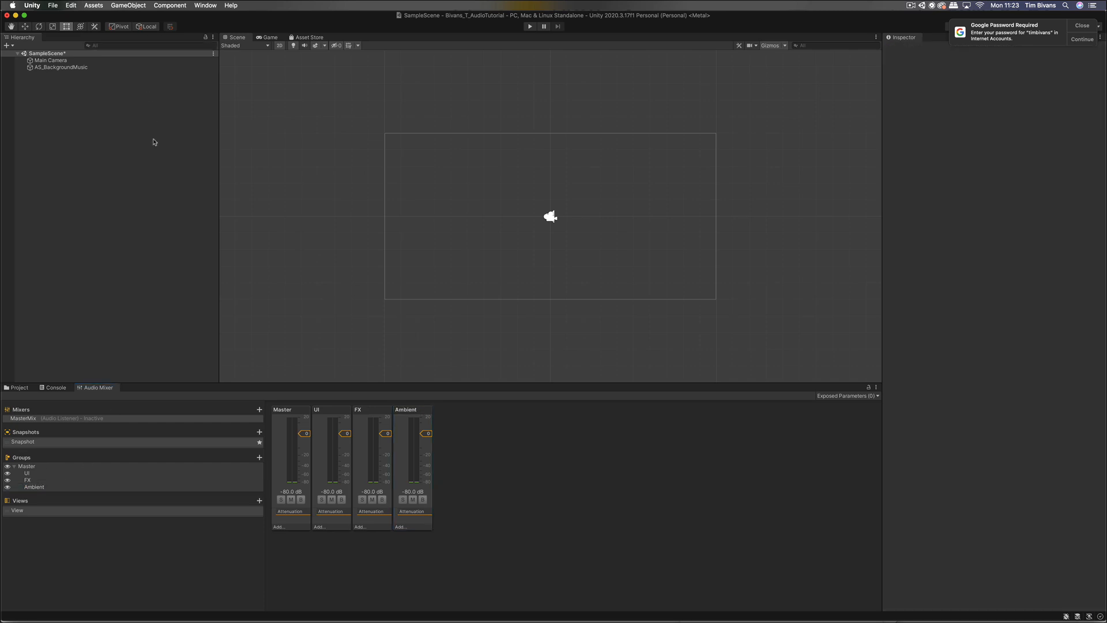
Step: Set AS_BackgroundMusic's Audio Source output to MasterMix's Ambient group
click(87, 68)
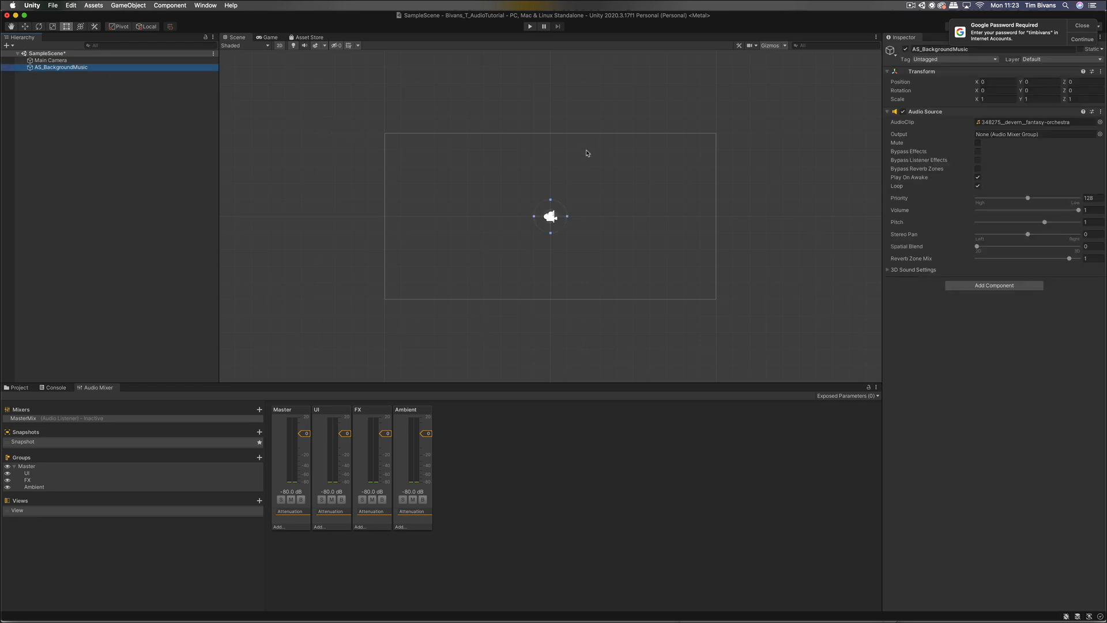
click(1040, 138)
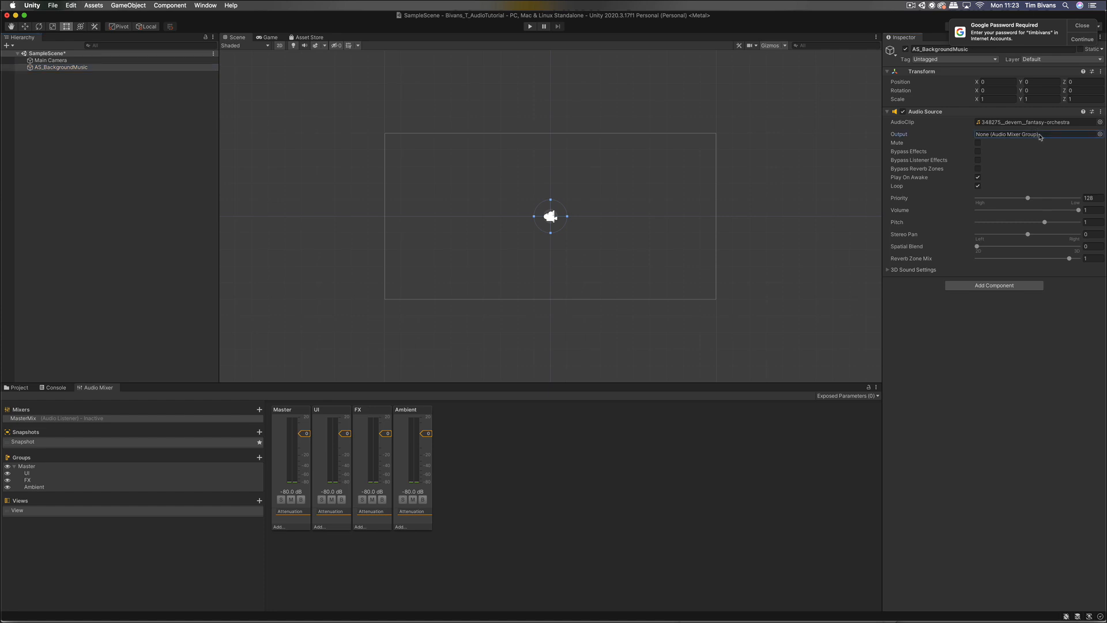
click(1100, 136)
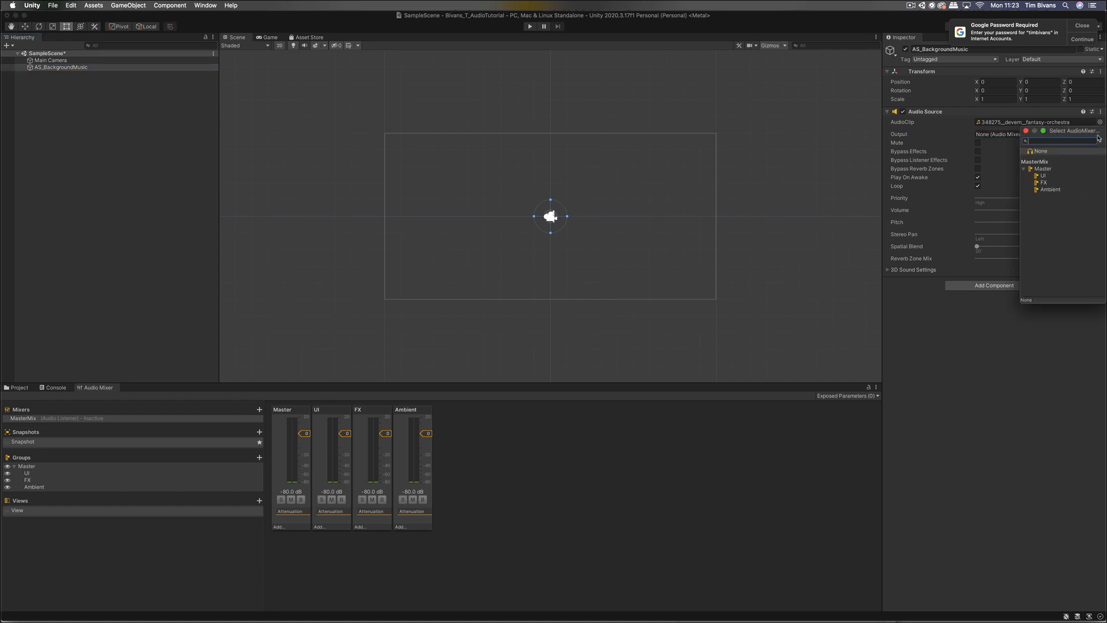
double_click(1057, 189)
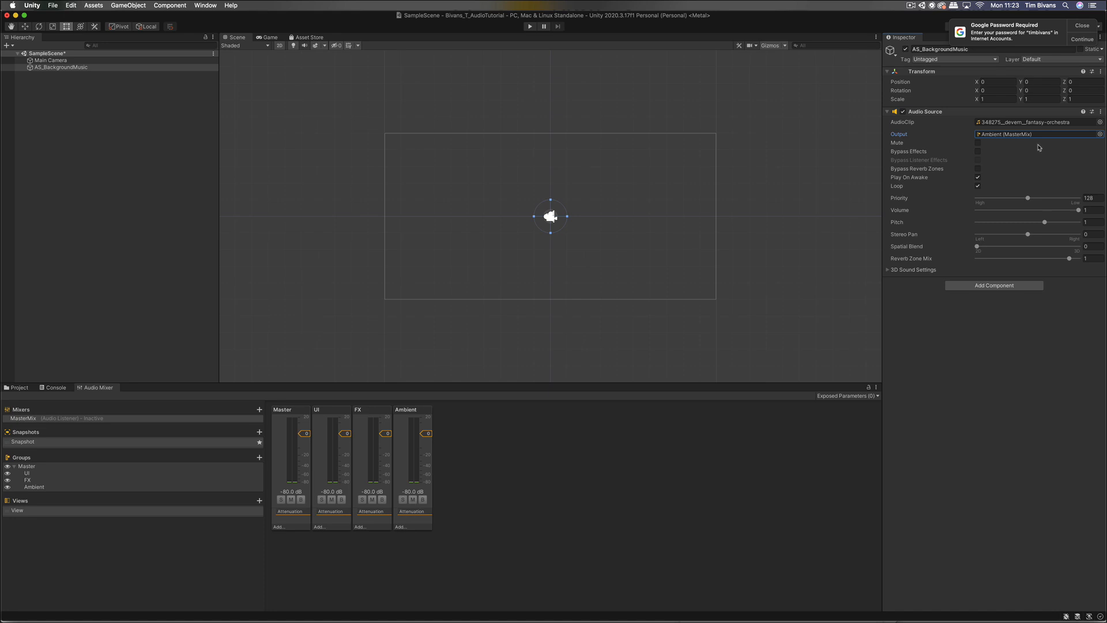
click(128, 241)
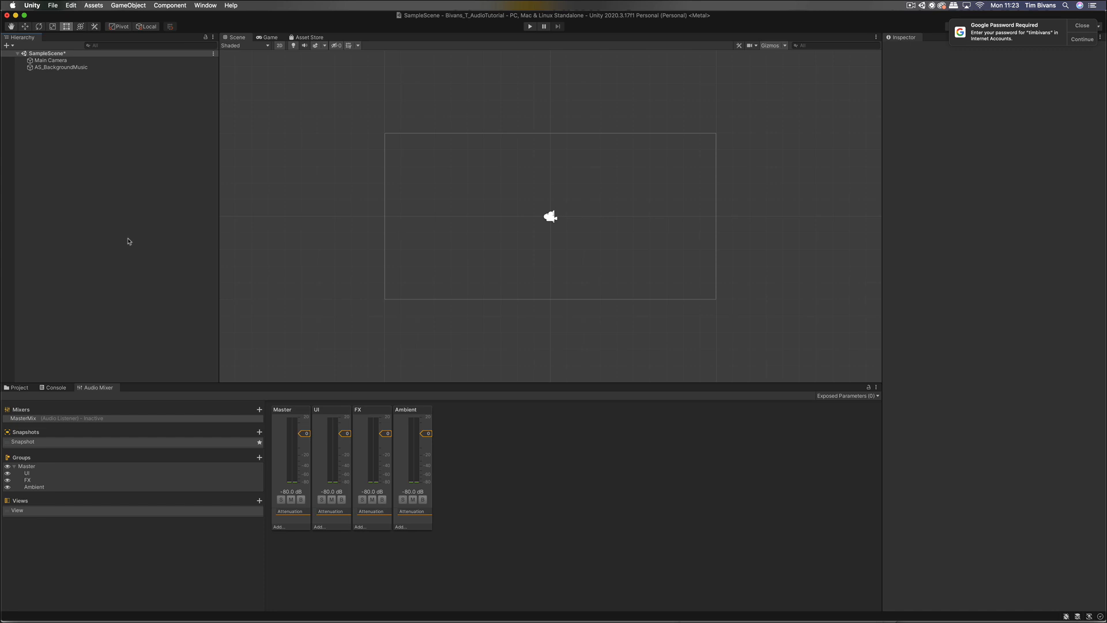
key(super+Tab)
key(super+Tab)
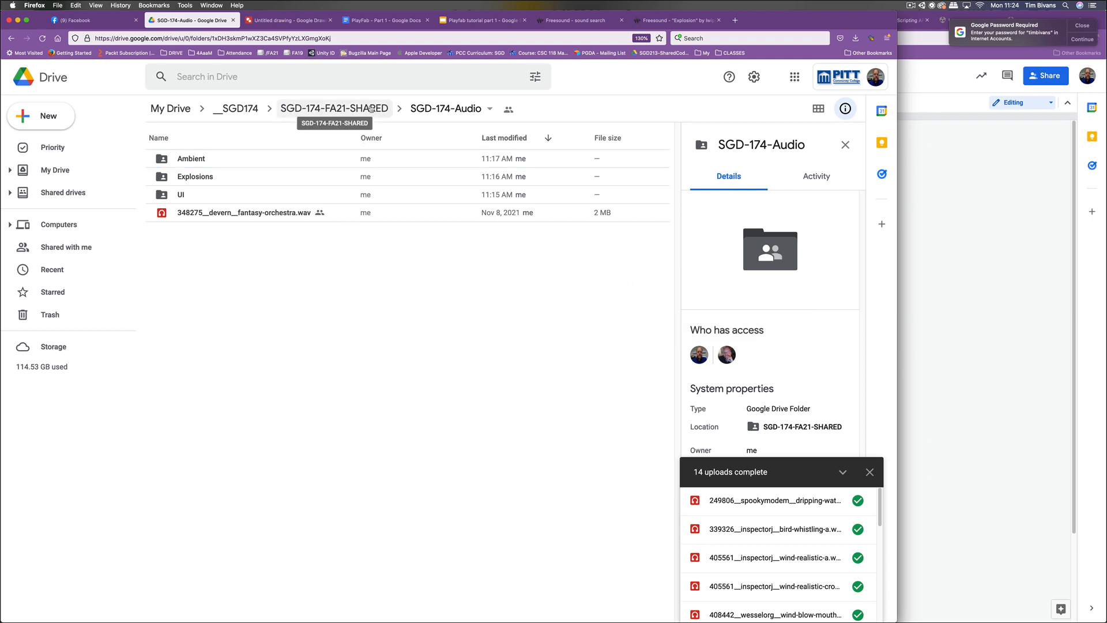
click(508, 109)
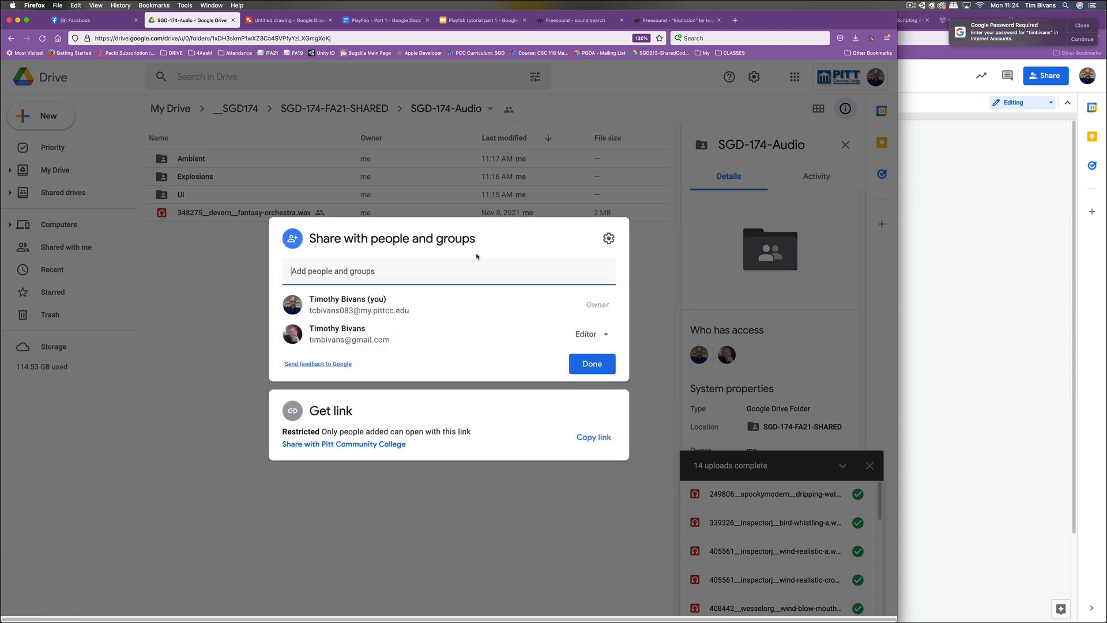
click(594, 363)
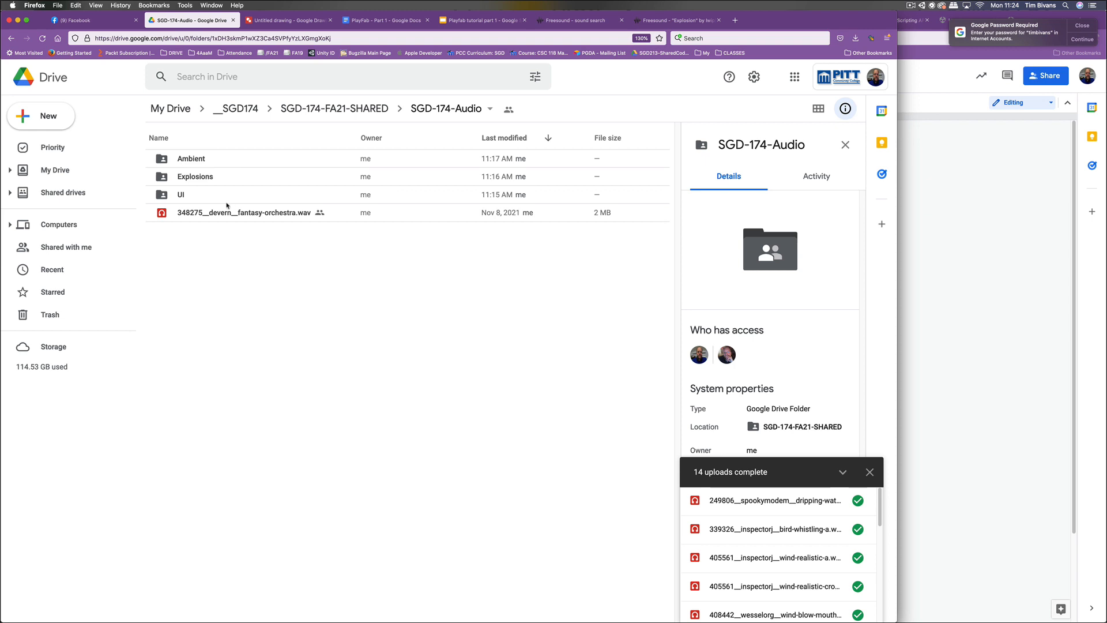
key(super+Tab)
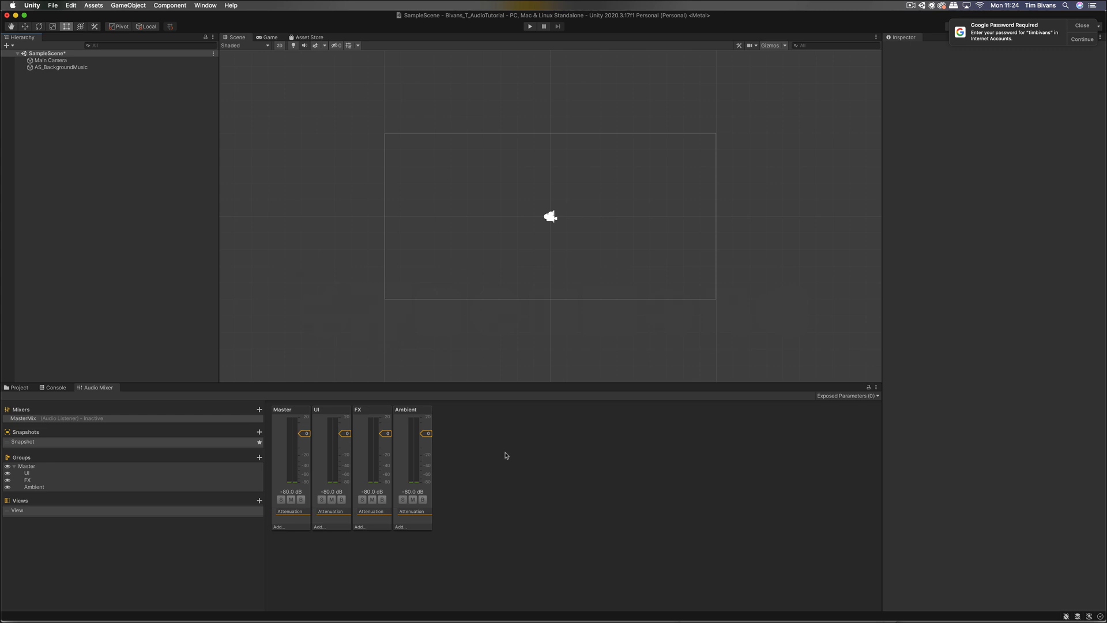
Step: In Finder, select just dripping-water and bird-whistling-a, then return to Unity's Project assets
key(super+Tab)
key(super+Tab)
key(super+Tab)
key(super+Tab)
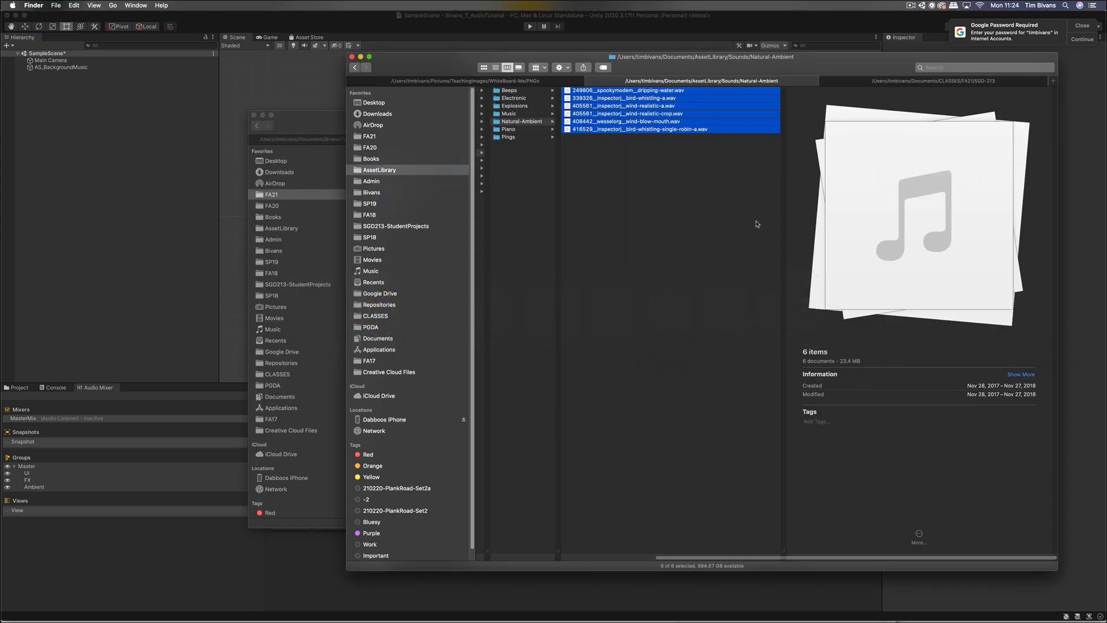
click(756, 226)
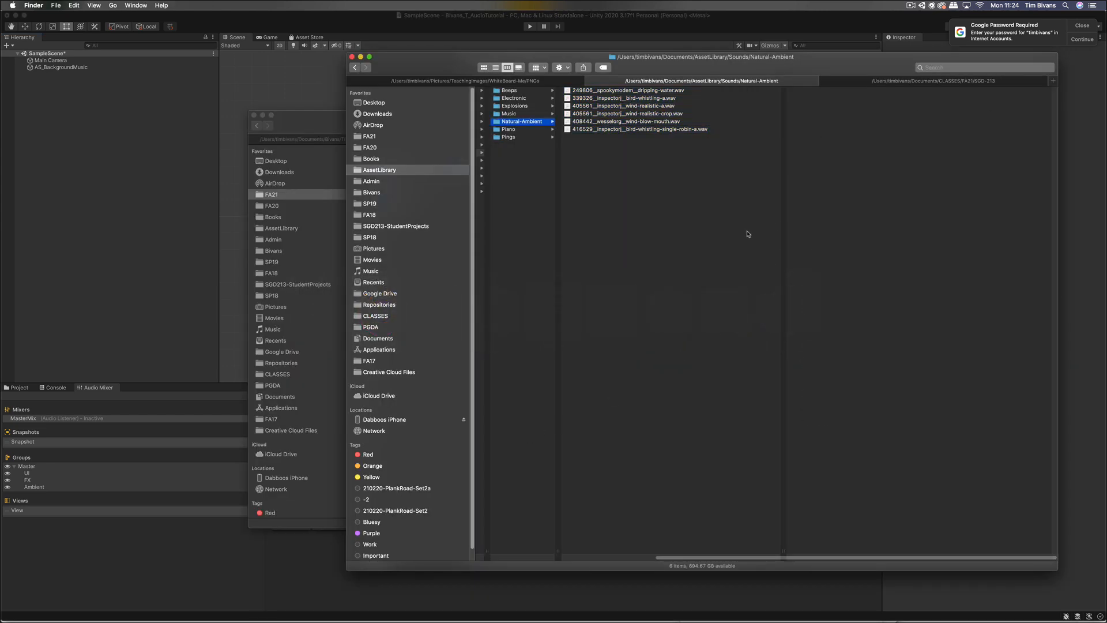
click(678, 92)
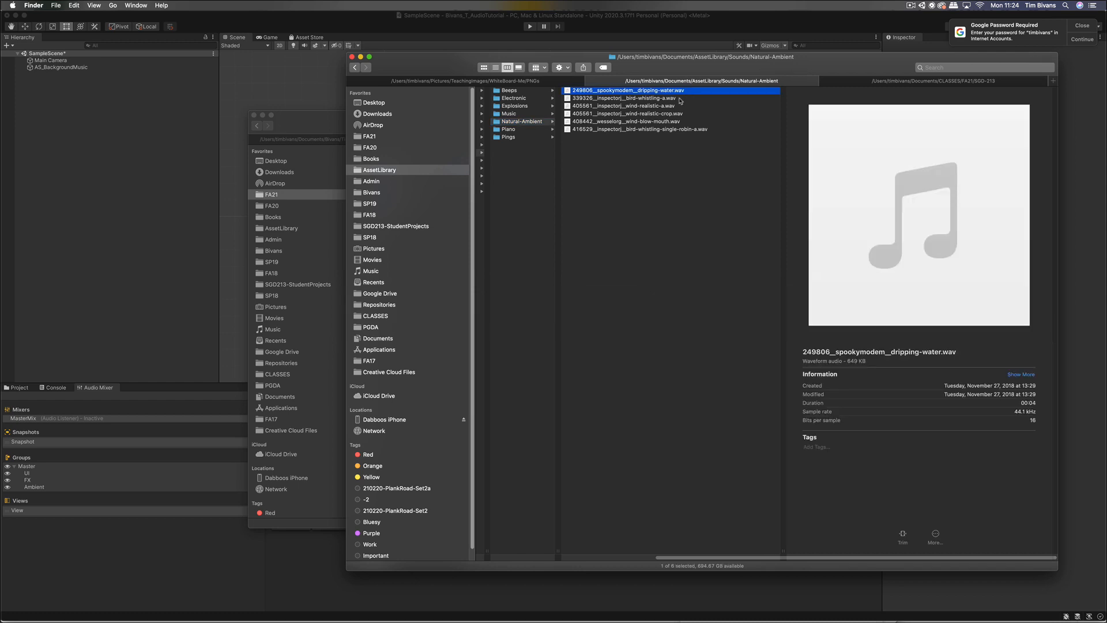
shift+click(679, 99)
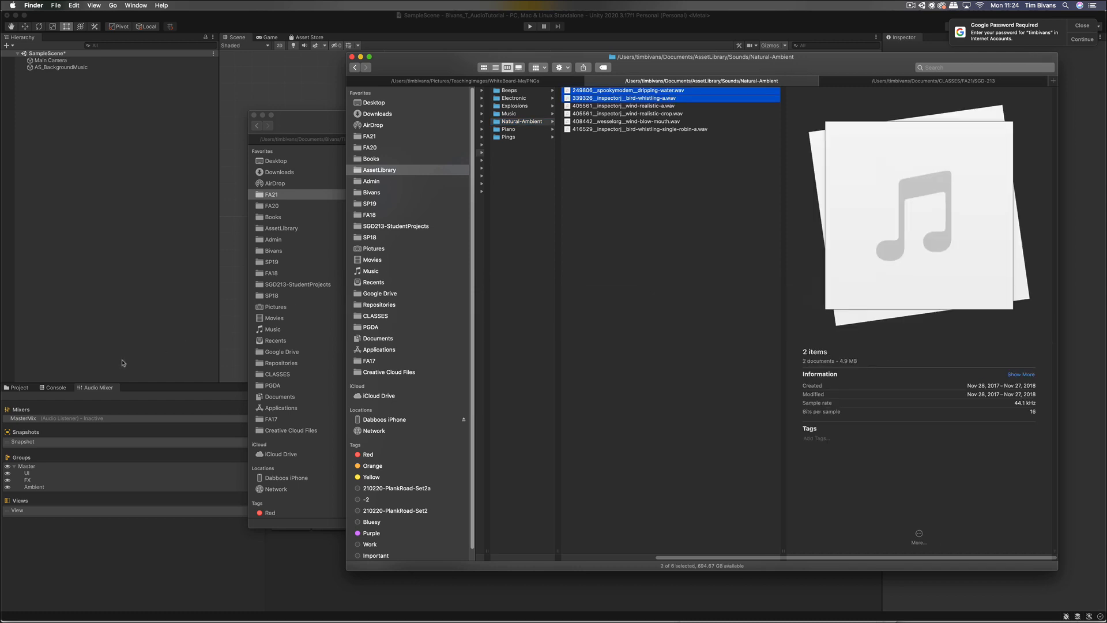
click(10, 388)
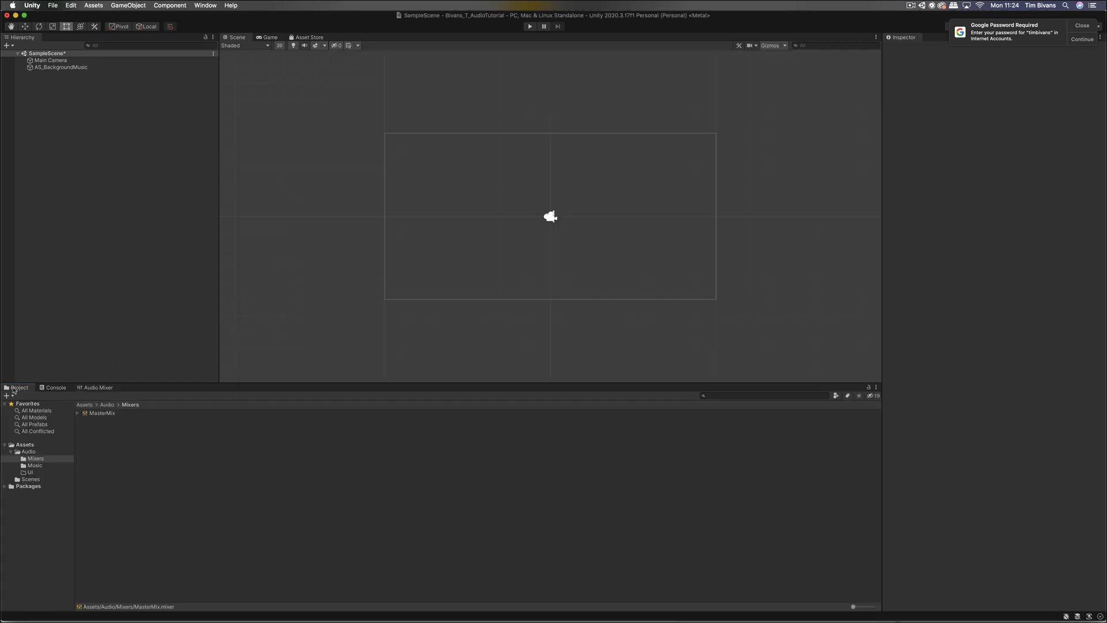
Step: Create a Sounds folder in Assets/Audio alongside Mixers, Music and UI
click(37, 451)
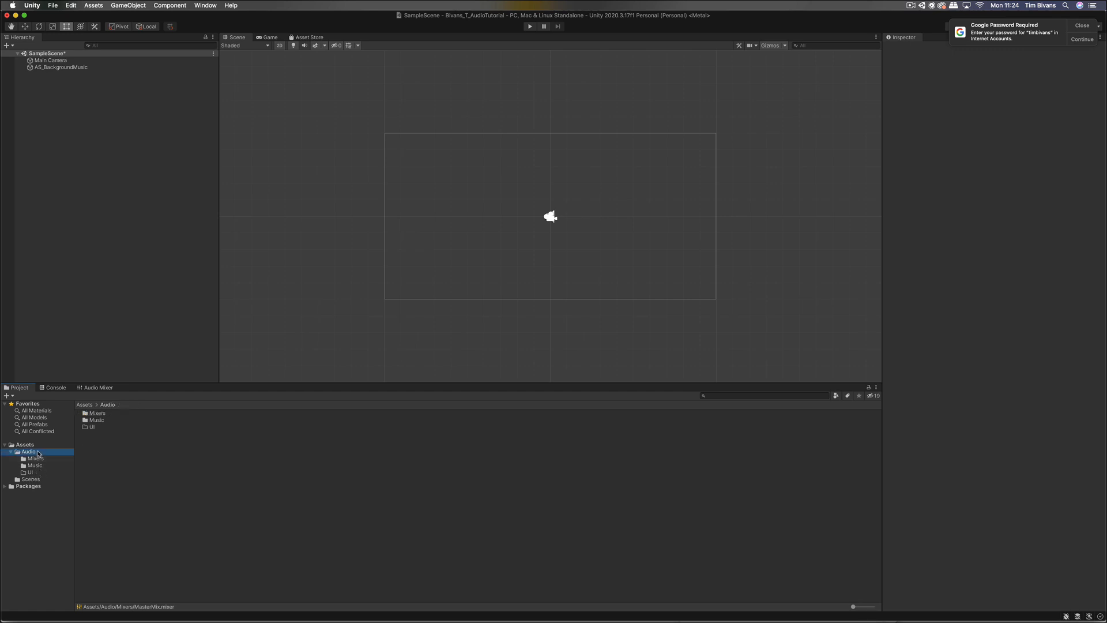
right_click(170, 494)
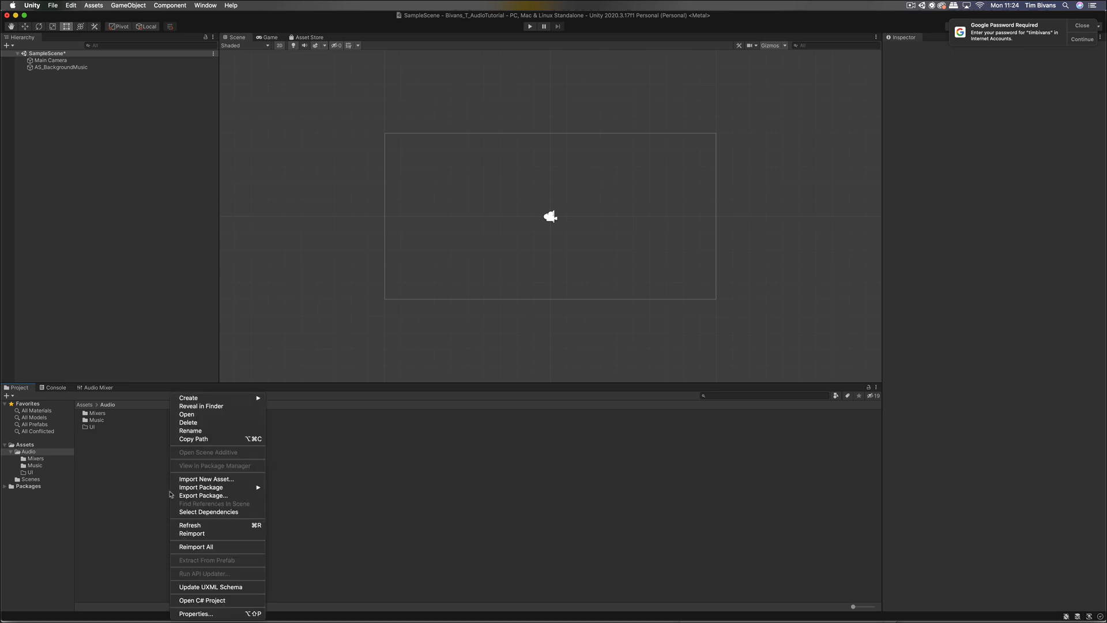
mouse_move(233, 399)
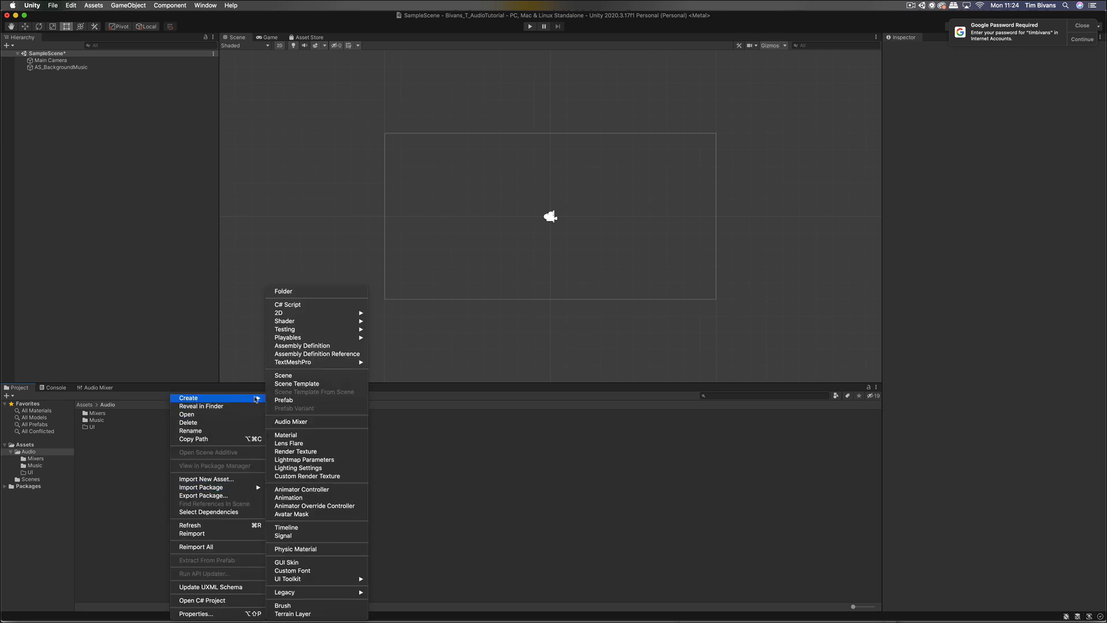
click(304, 292)
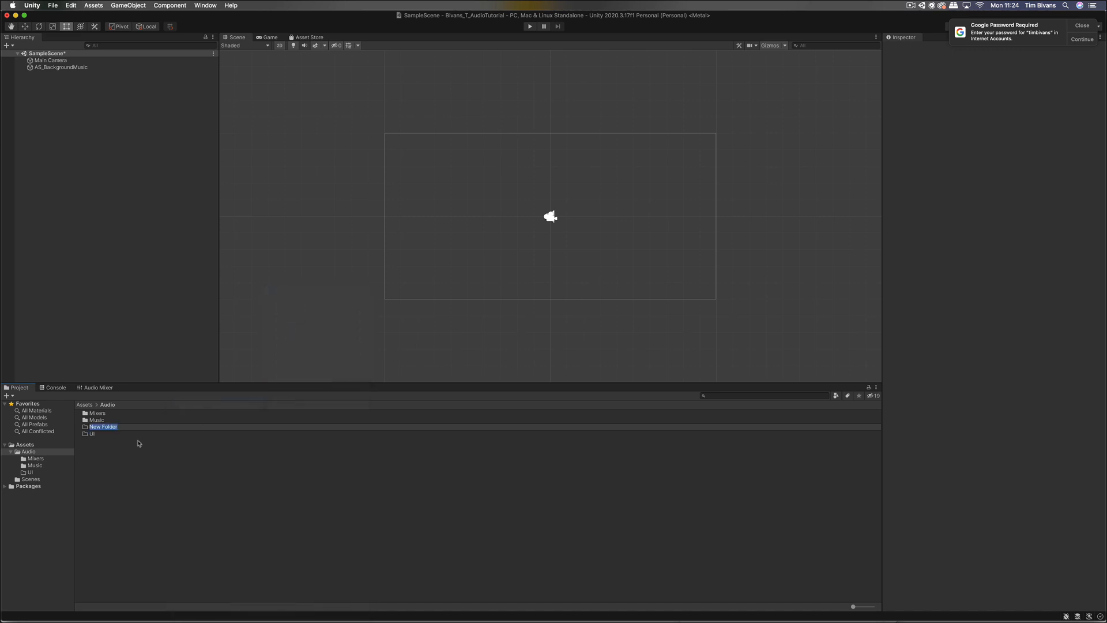
text(Sounds)
key(Return)
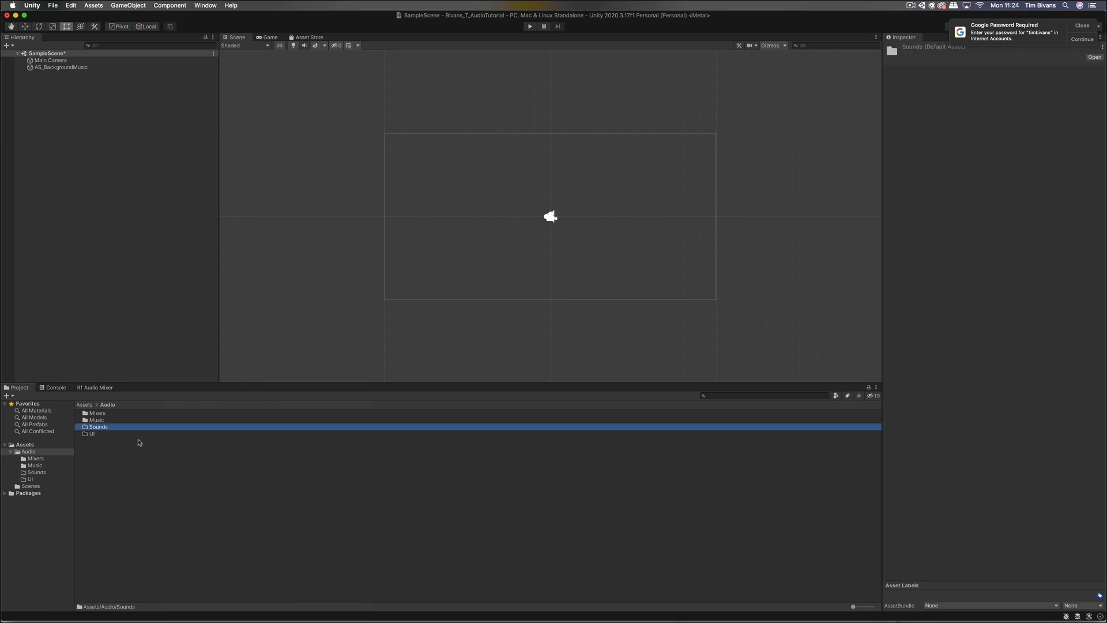
Step: Import the two ambient sound files from Finder into Unity's Sounds folder
double_click(135, 433)
key(super+Tab)
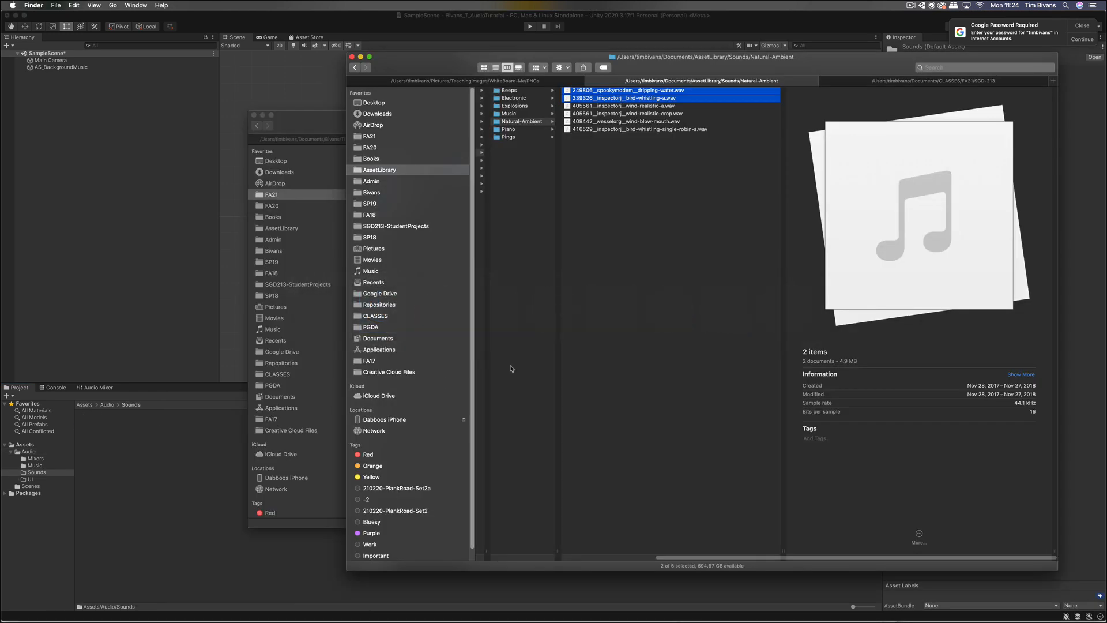
drag(640, 98, 288, 488)
key(super+Tab)
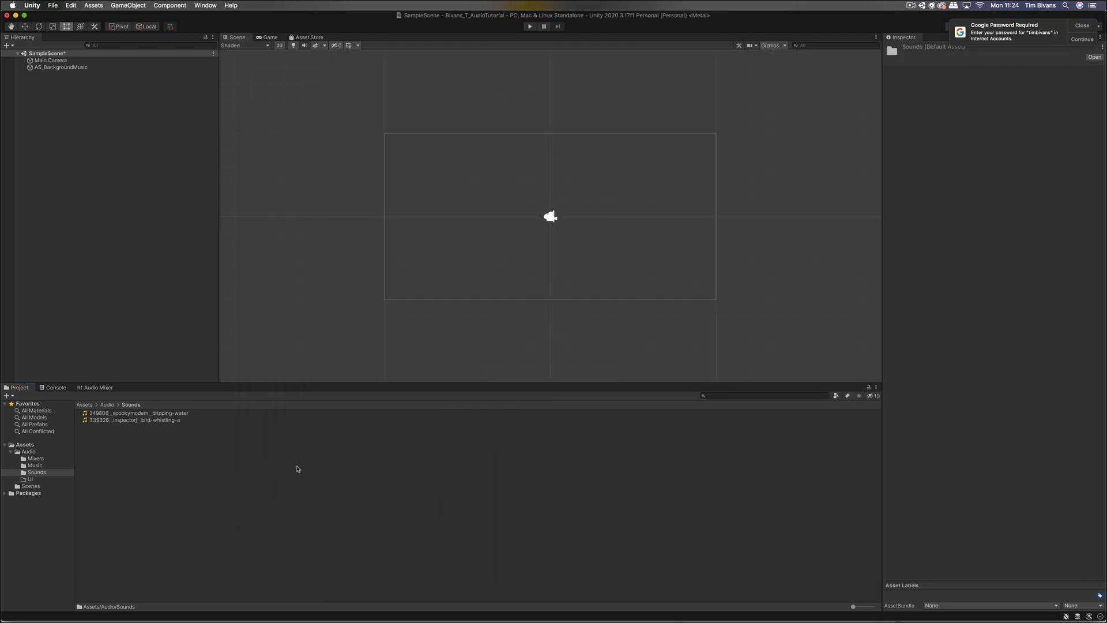
Step: Import both explosion .wav files from the Explosions folder into Sounds
key(super+Tab)
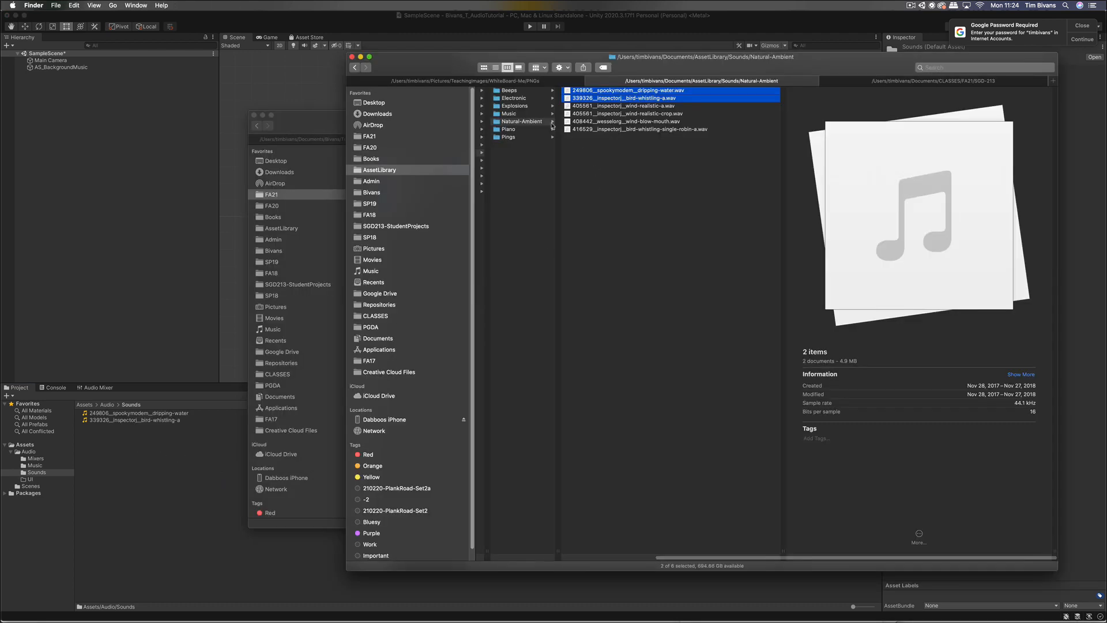
click(536, 106)
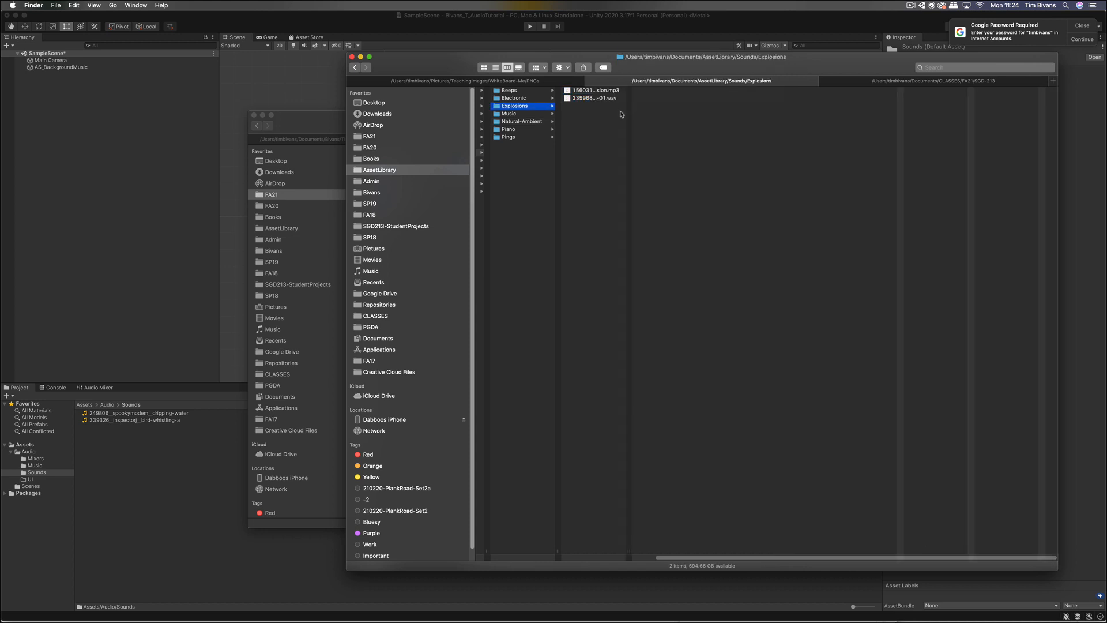
click(610, 132)
key(super+a)
drag(594, 92, 235, 507)
key(super+Tab)
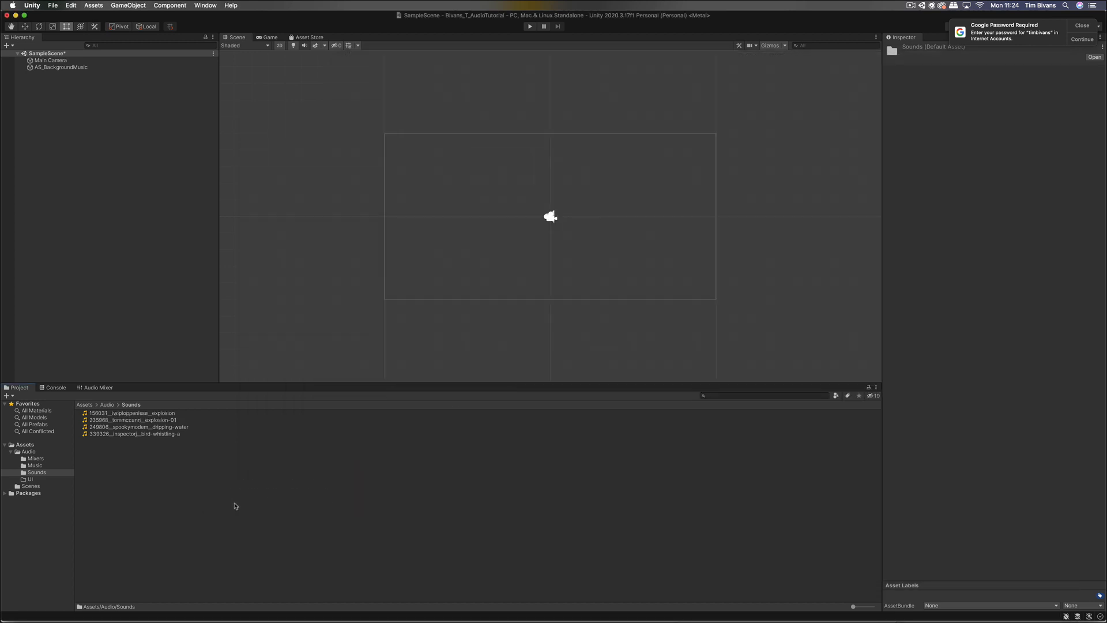
Step: Import the three ping sound files from the Pings folder into Sounds
key(super+Tab)
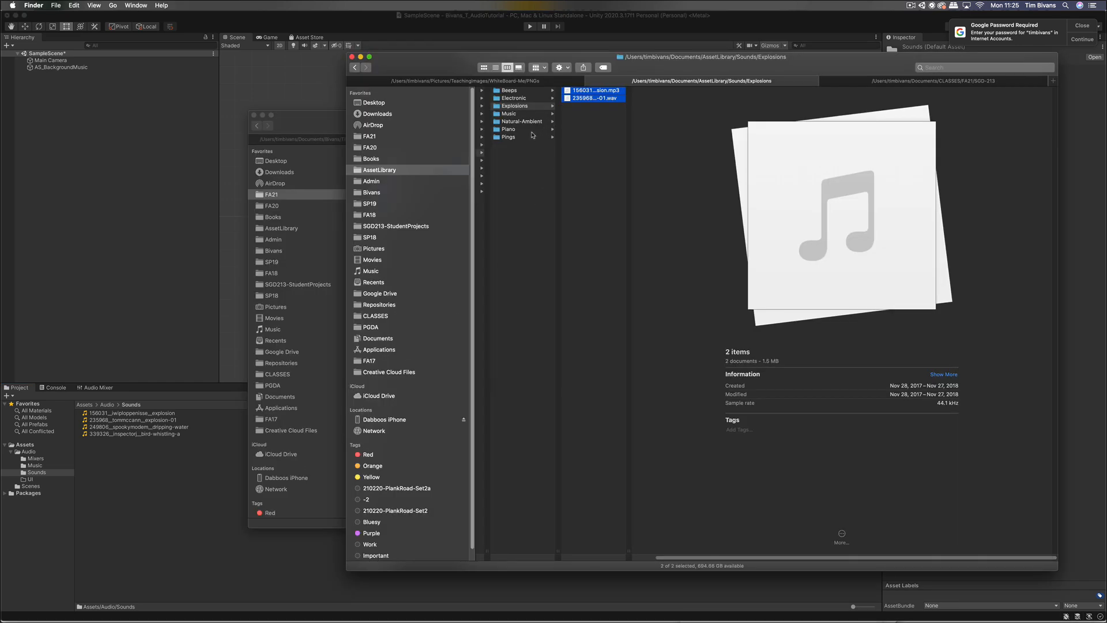
click(532, 91)
click(527, 137)
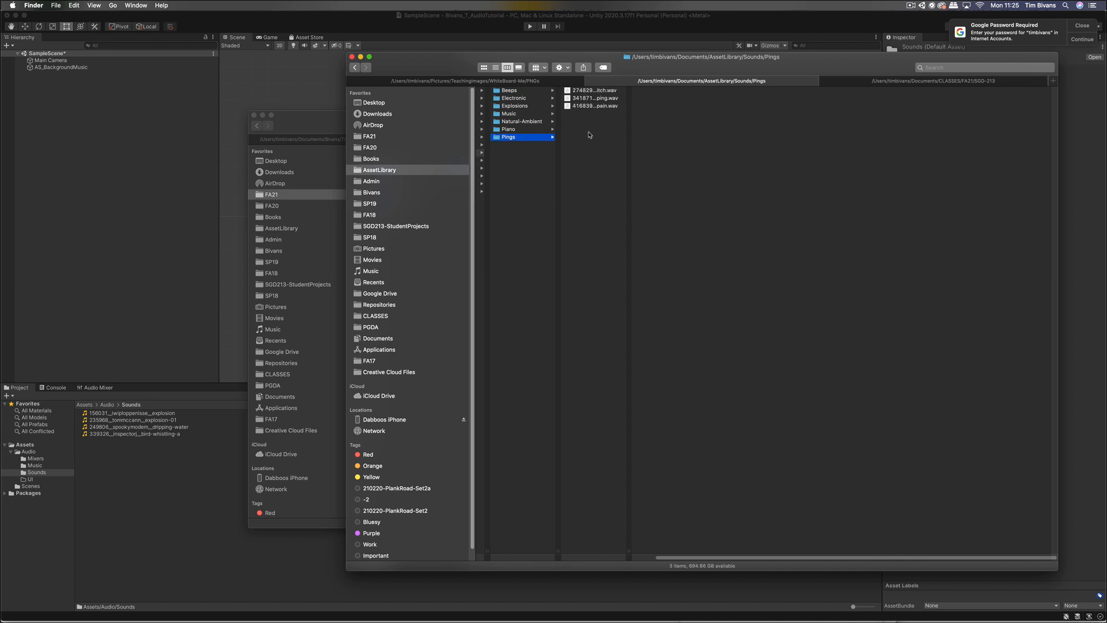
drag(605, 138, 214, 536)
key(super+Tab)
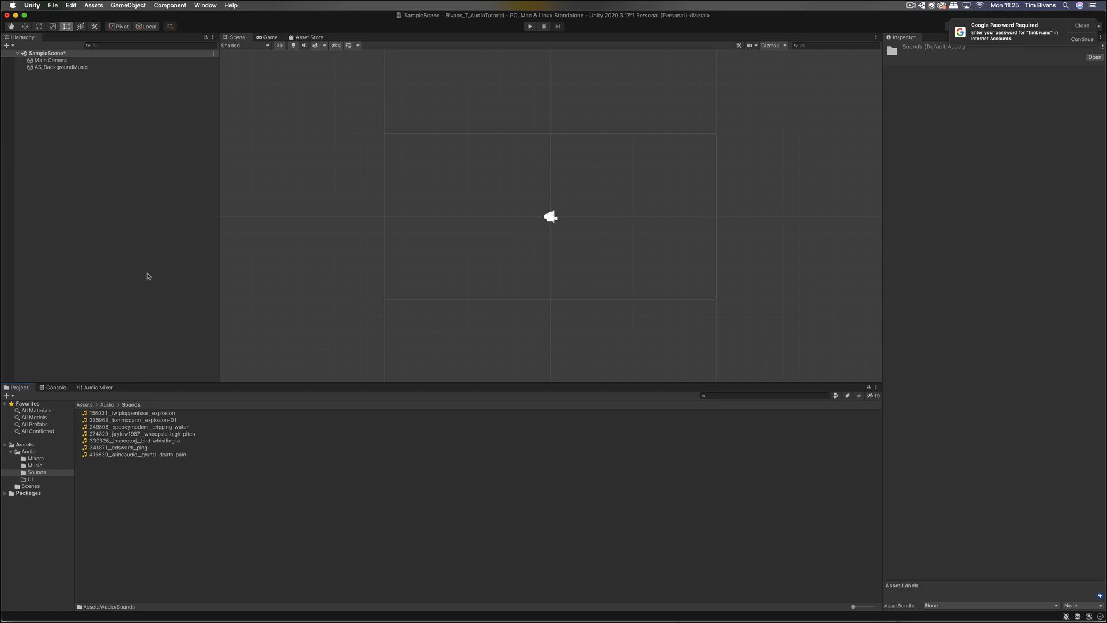
click(144, 254)
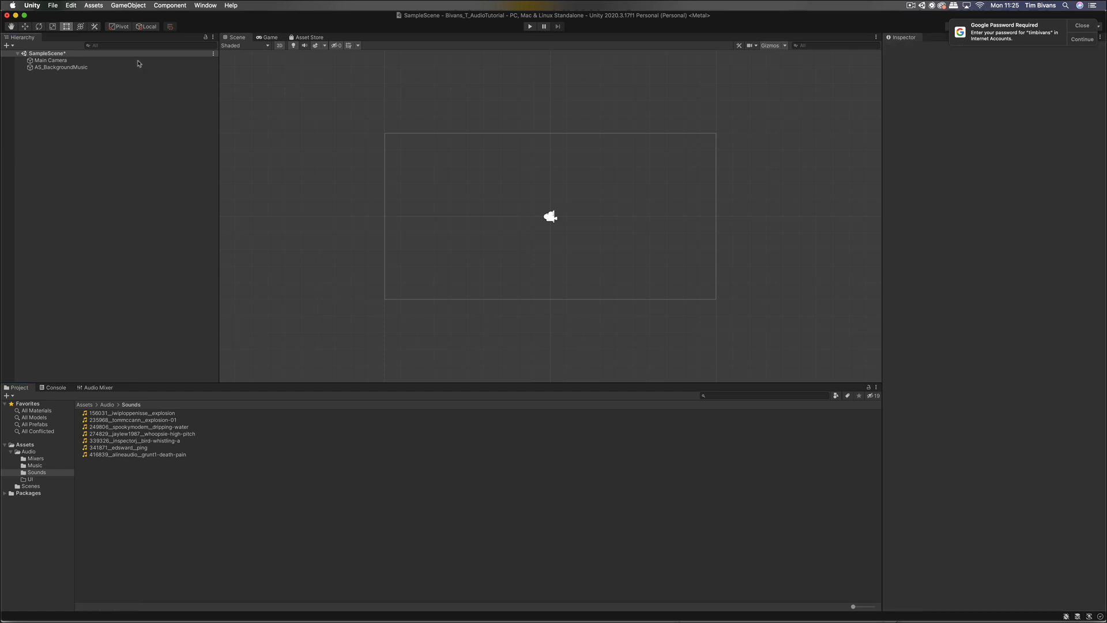
Step: Add an Audio Source object to the scene and name it AS_Ping
click(124, 7)
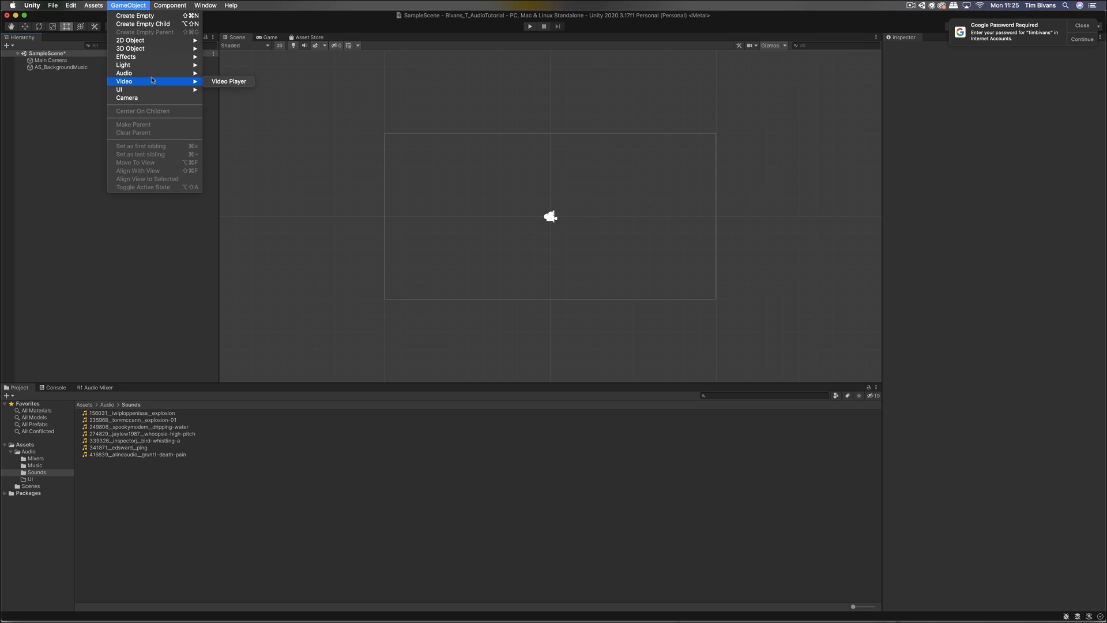
click(227, 73)
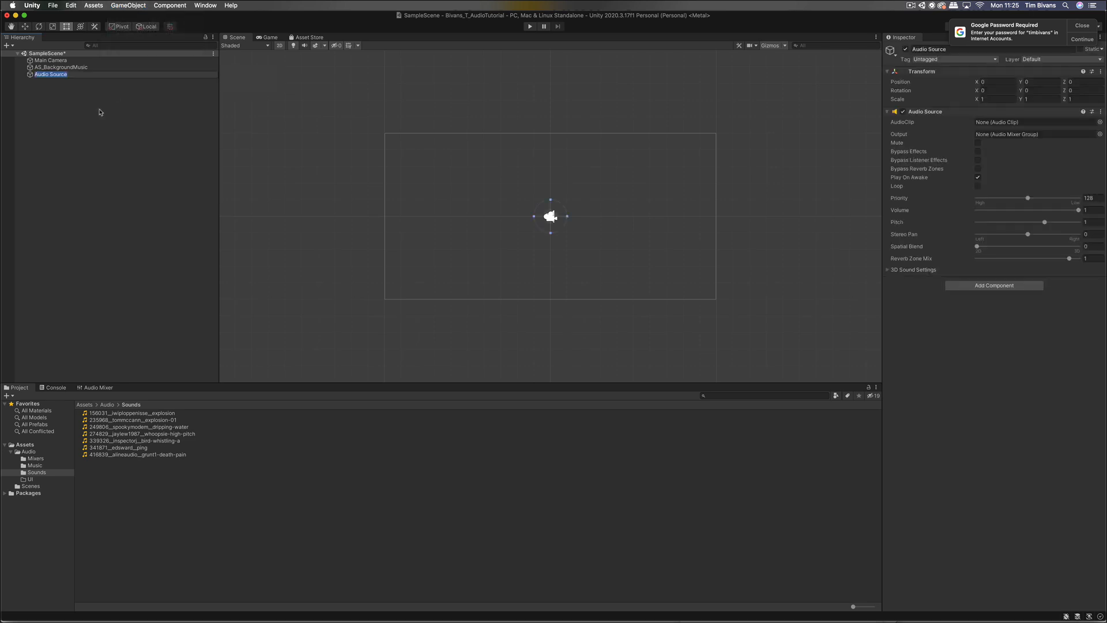
text(AS_Ping)
key(Return)
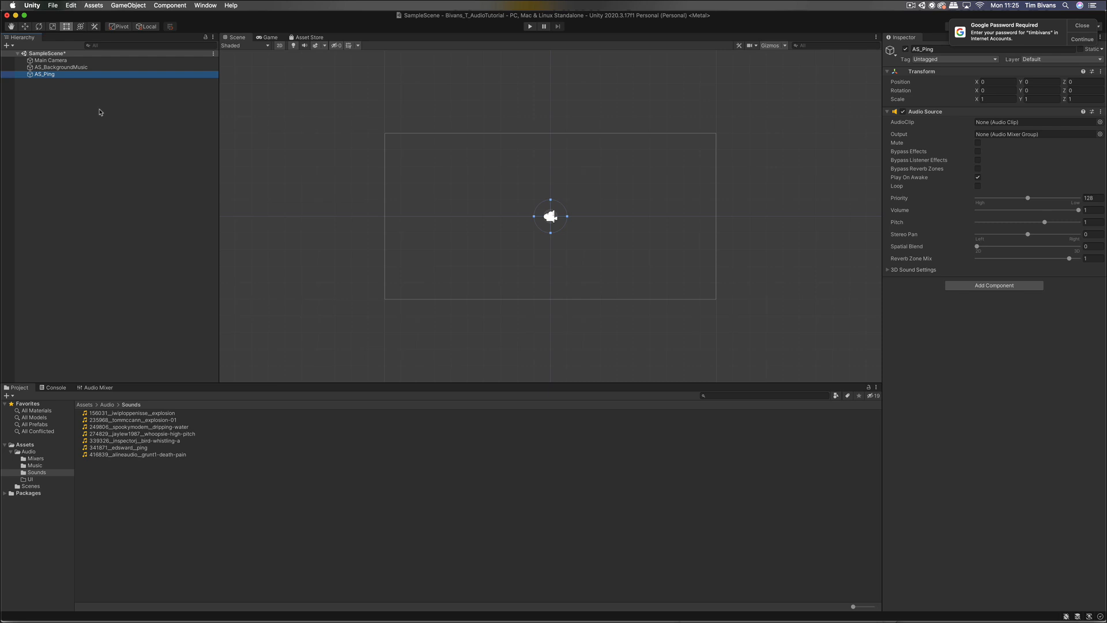
Step: Import the five-beeps .wav from Finder's Beeps folder into Sounds
key(super+Tab)
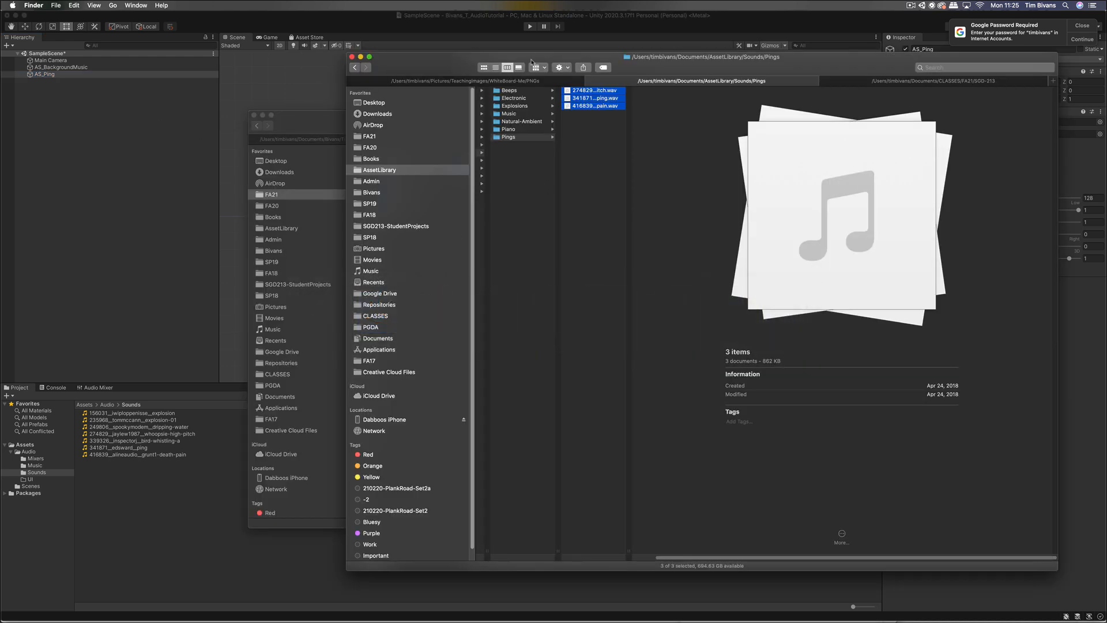
click(529, 91)
drag(583, 91, 181, 519)
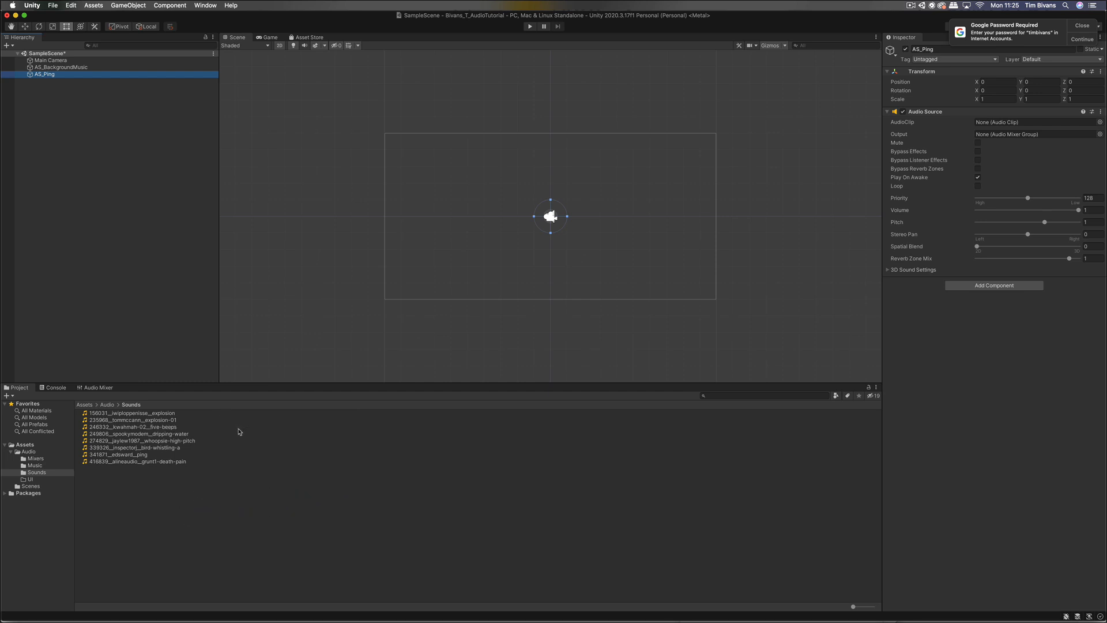
Step: Duplicate AS_Ping and rename the copy AS_Beep
click(110, 135)
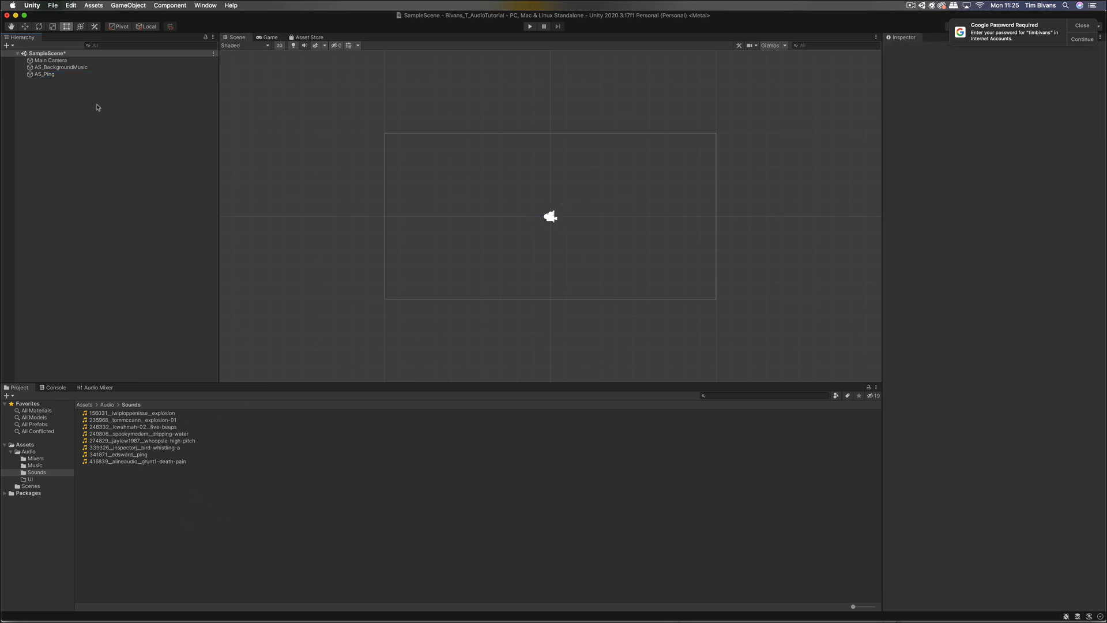
click(65, 75)
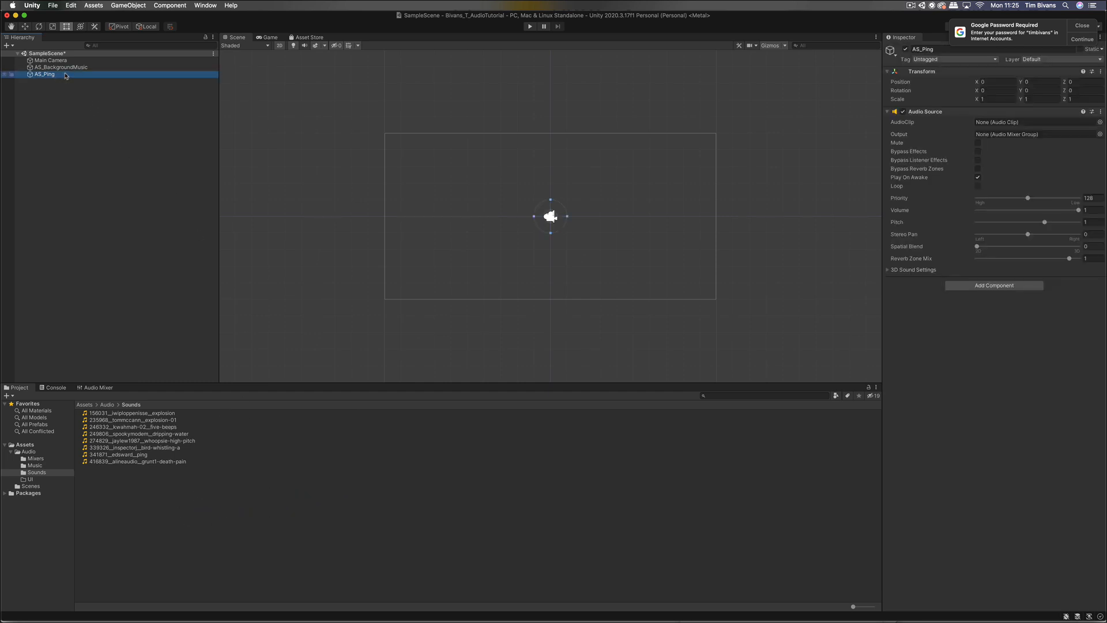
key(super+d)
click(69, 81)
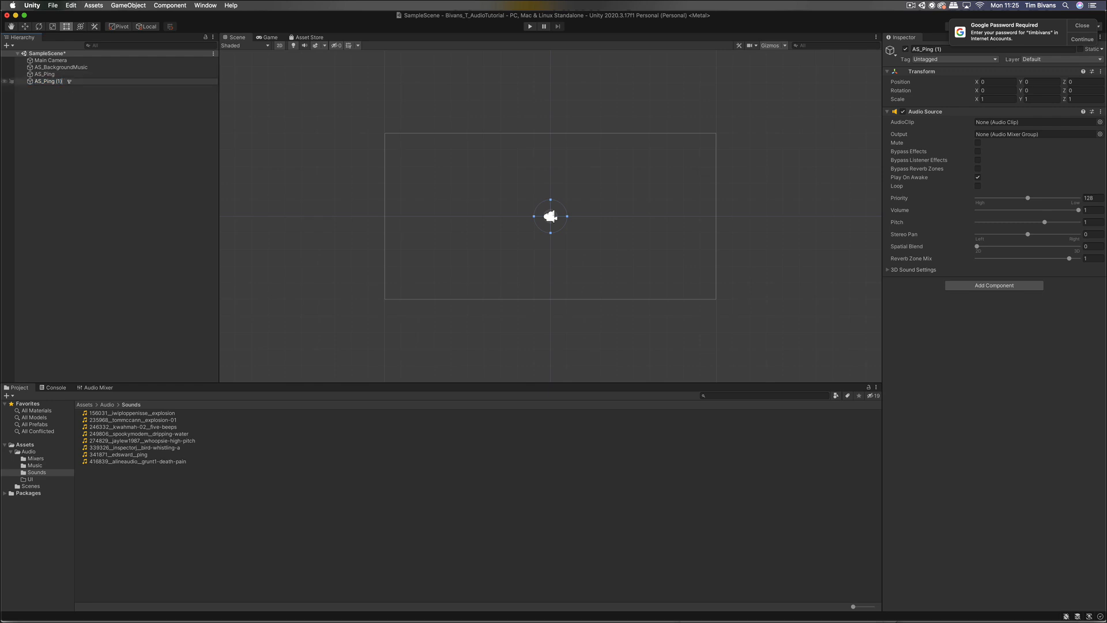
key(shift+Left)
key(shift+Left)
key(shift+Left)
key(shift+Left)
key(shift+Left)
key(shift+Left)
key(shift+Left)
key(shift+Left)
text(Beep)
key(Return)
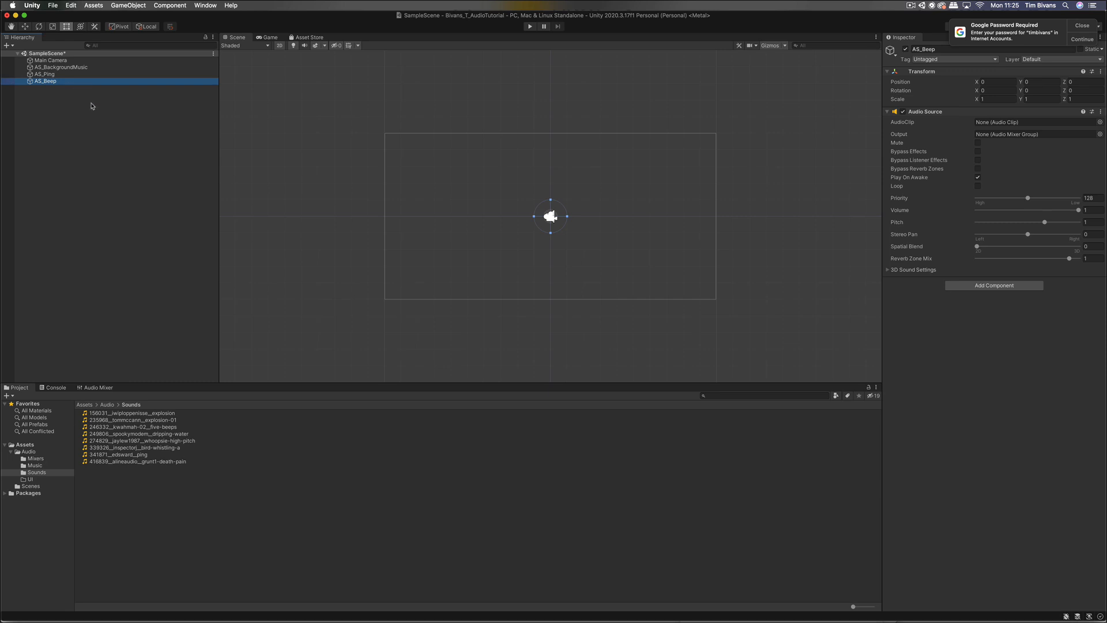
Step: Duplicate AS_Beep and rename the copy AS_Explosion1
click(85, 99)
click(60, 83)
key(super+d)
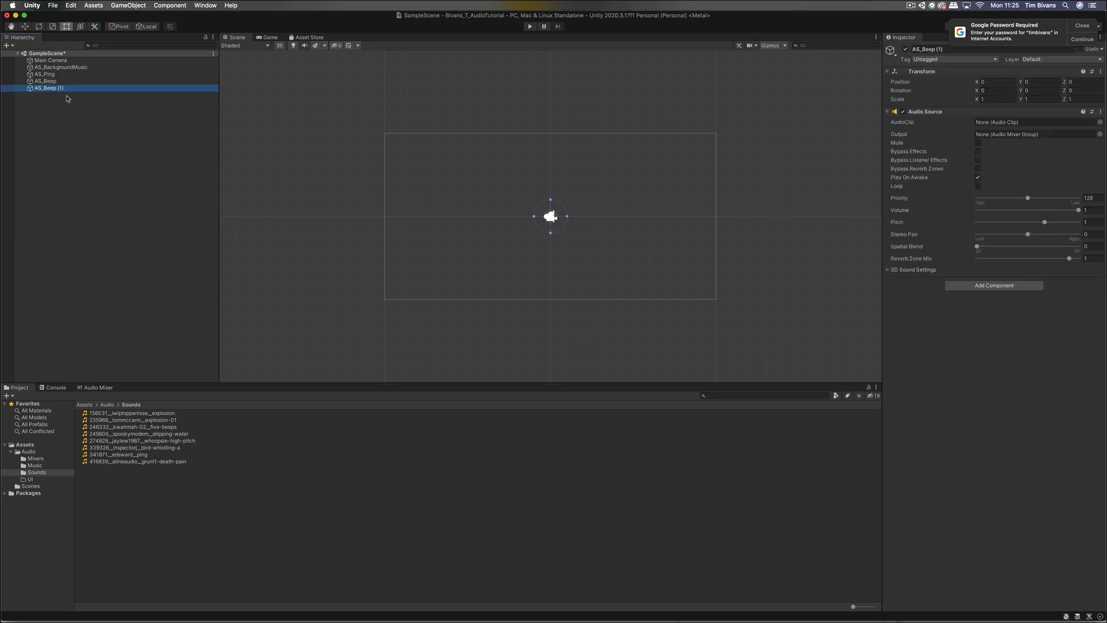
key(Return)
key(Right)
key(shift+Left)
key(shift+Left)
key(shift+Left)
key(shift+Left)
key(shift+Left)
key(shift+Left)
key(shift+Left)
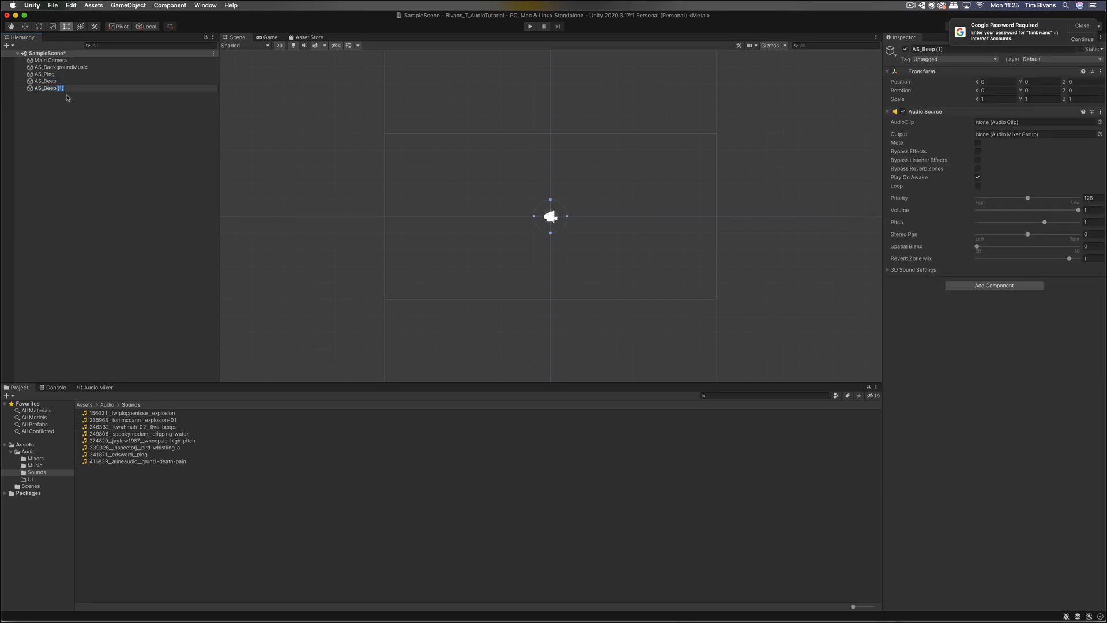
text(Explosion1)
key(Return)
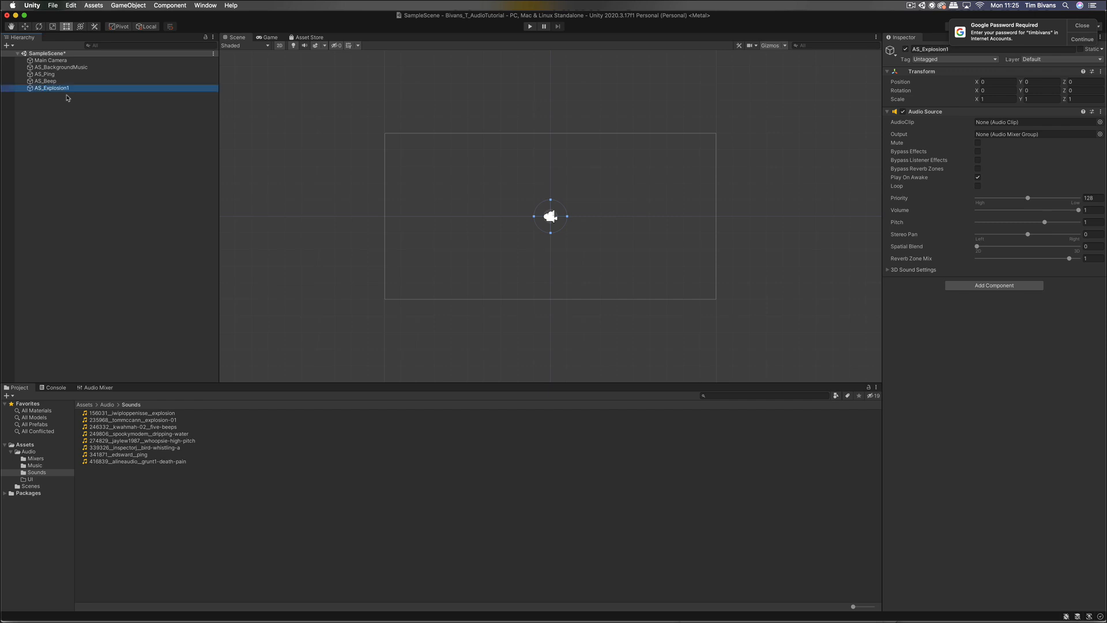
Step: Duplicate AS_Explosion1 and rename the copy AS_Explosion2
key(super+d)
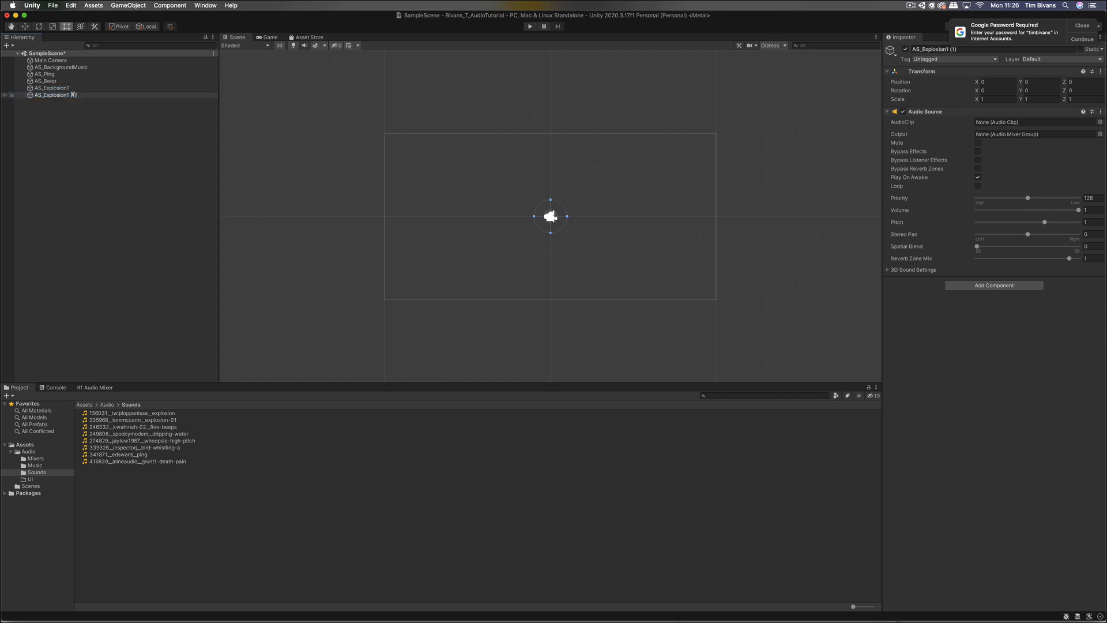
key(BackSpace)
key(BackSpace)
key(BackSpace)
key(BackSpace)
key(BackSpace)
text(2)
key(Return)
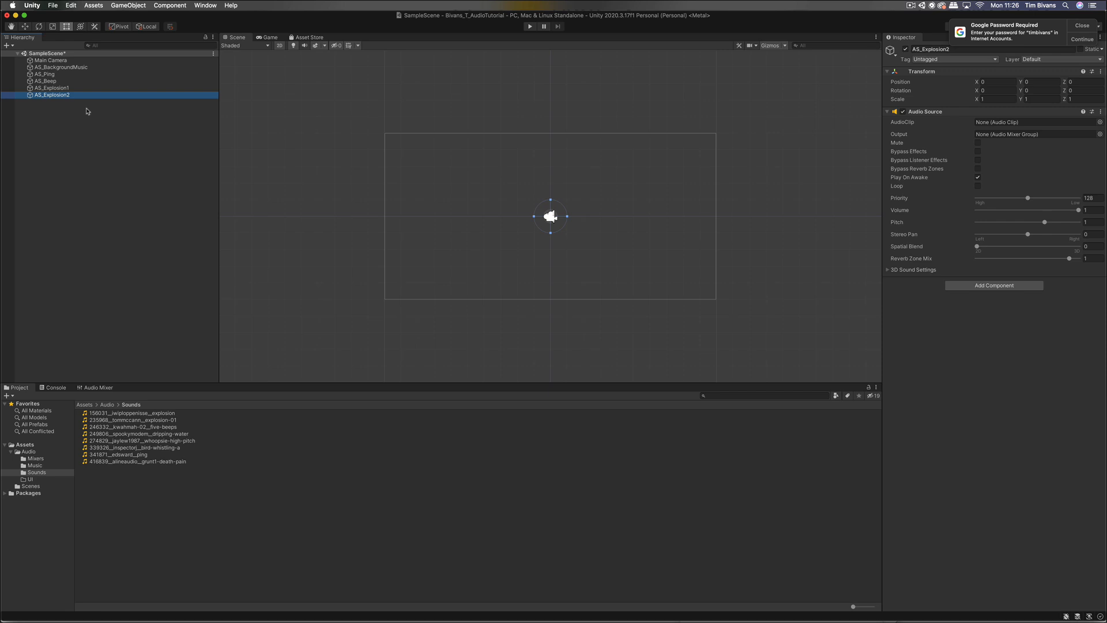
Step: Duplicate AS_Explosion2 and rename the copy AS_waterDripping
click(88, 111)
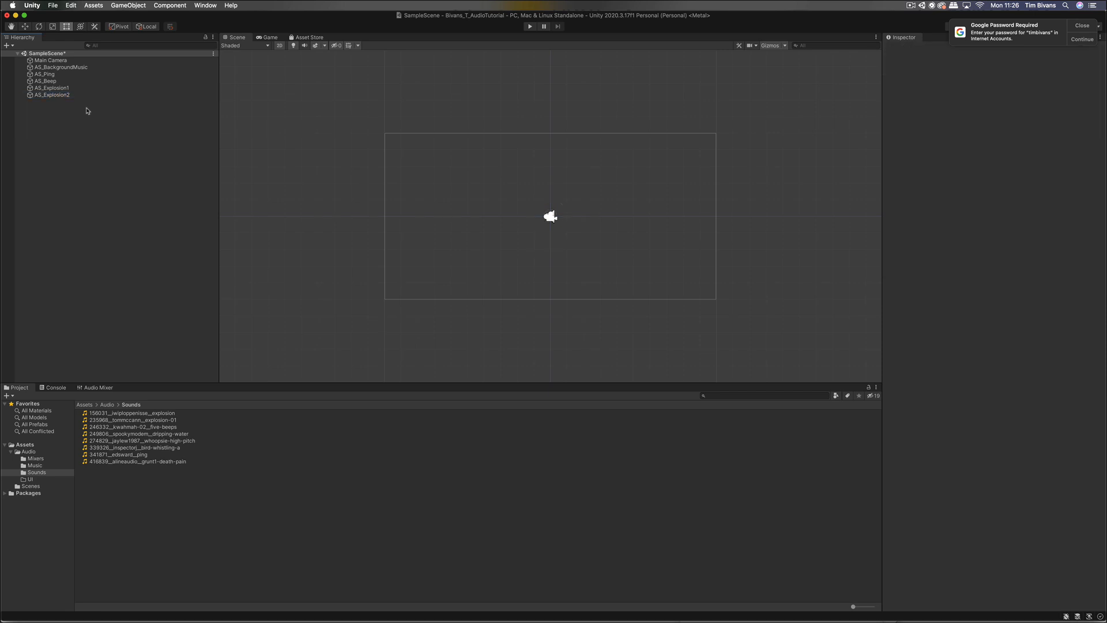
click(79, 95)
key(super+d)
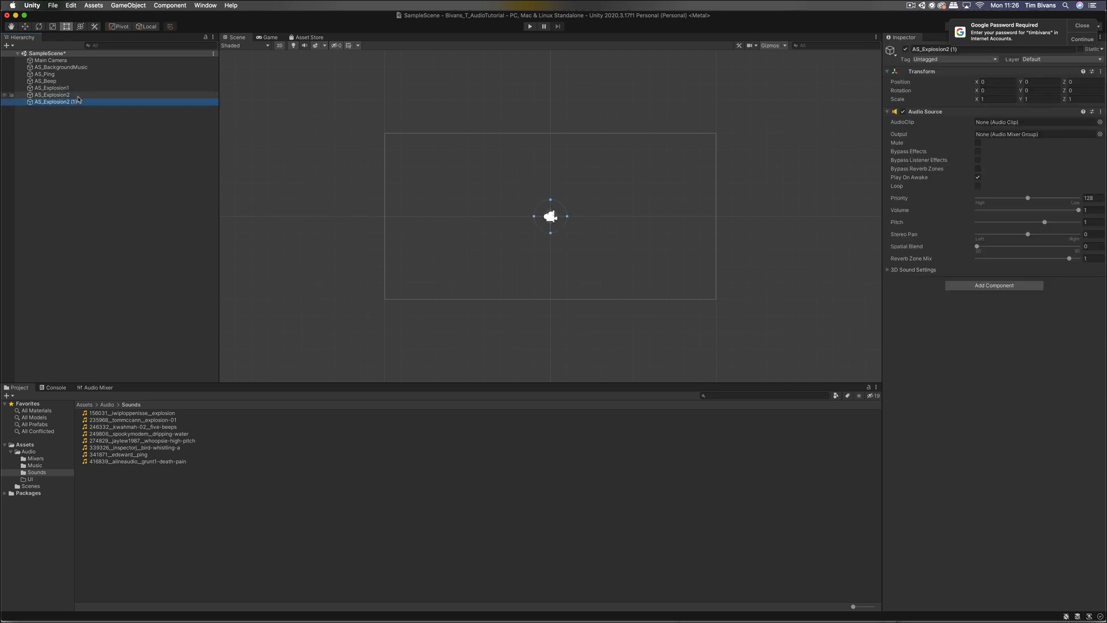
key(Return)
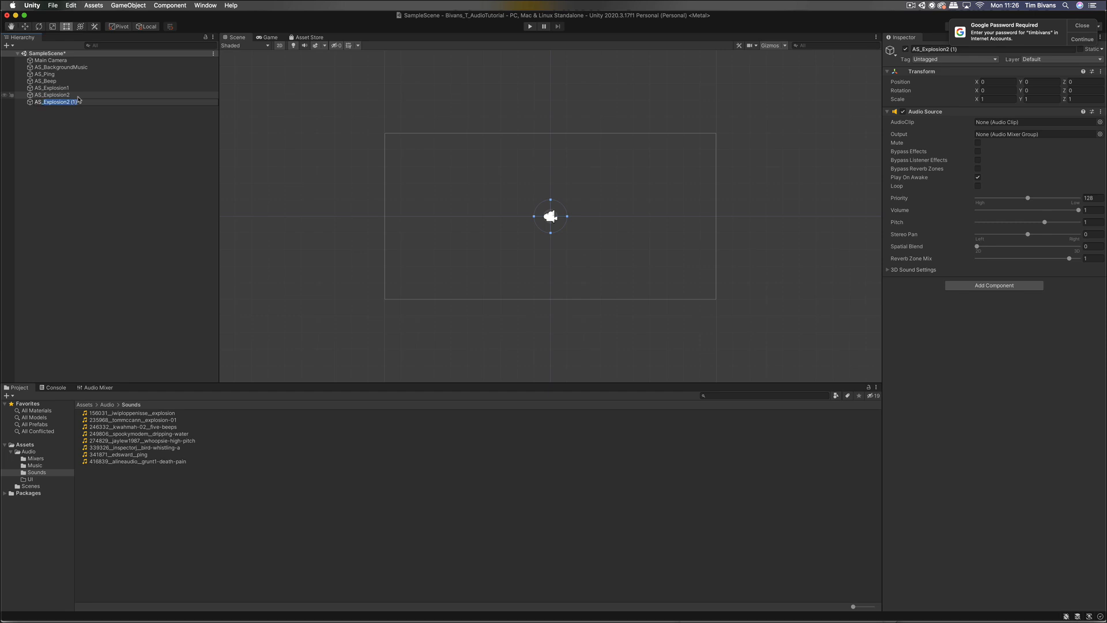
text(waterDripping)
key(Return)
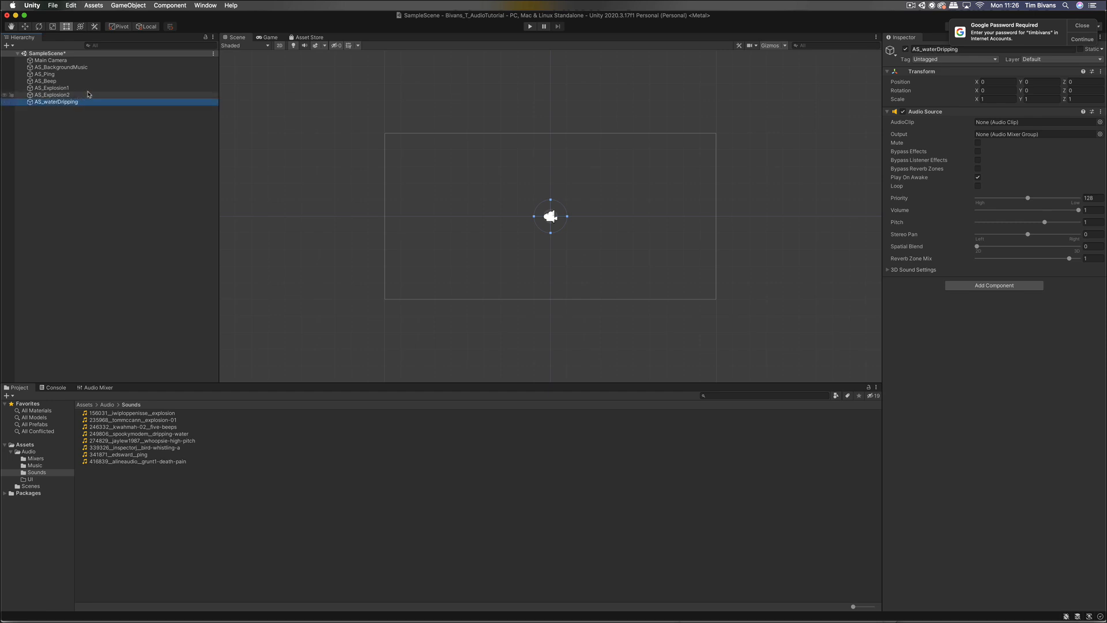
click(86, 88)
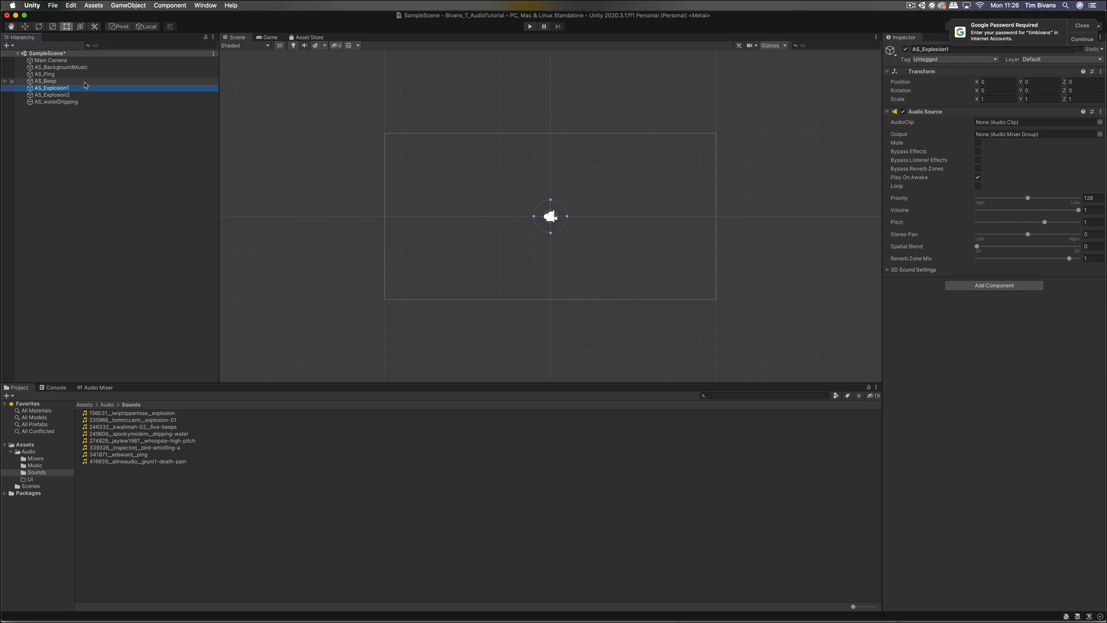
Step: Assign the ping clip to AS_Ping's Audio Source
click(87, 68)
click(90, 74)
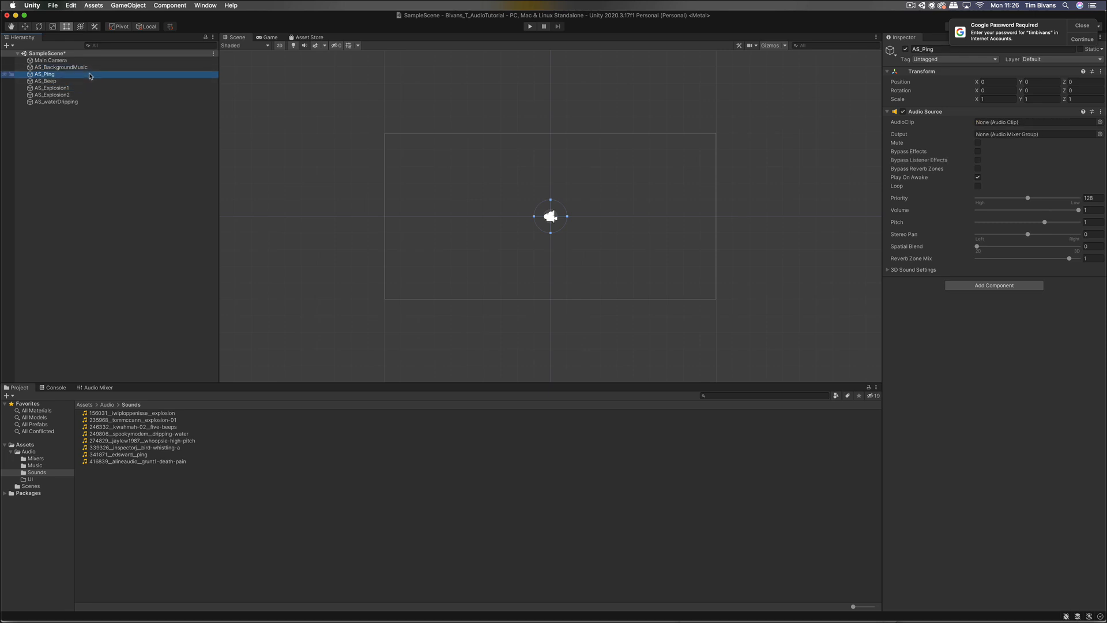
click(1099, 122)
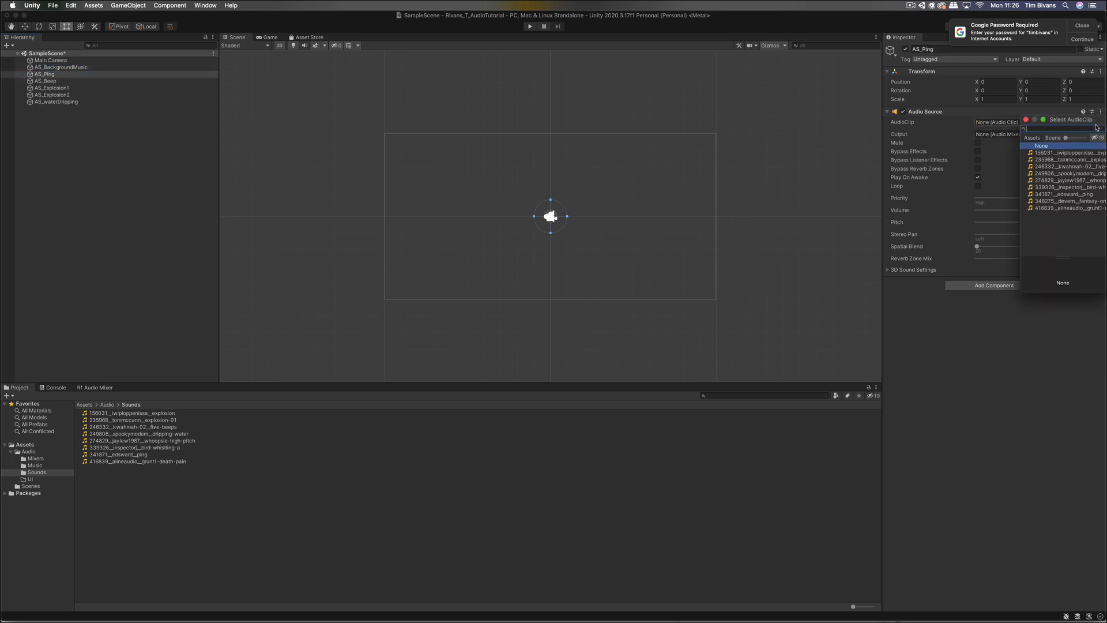
drag(1066, 120, 908, 124)
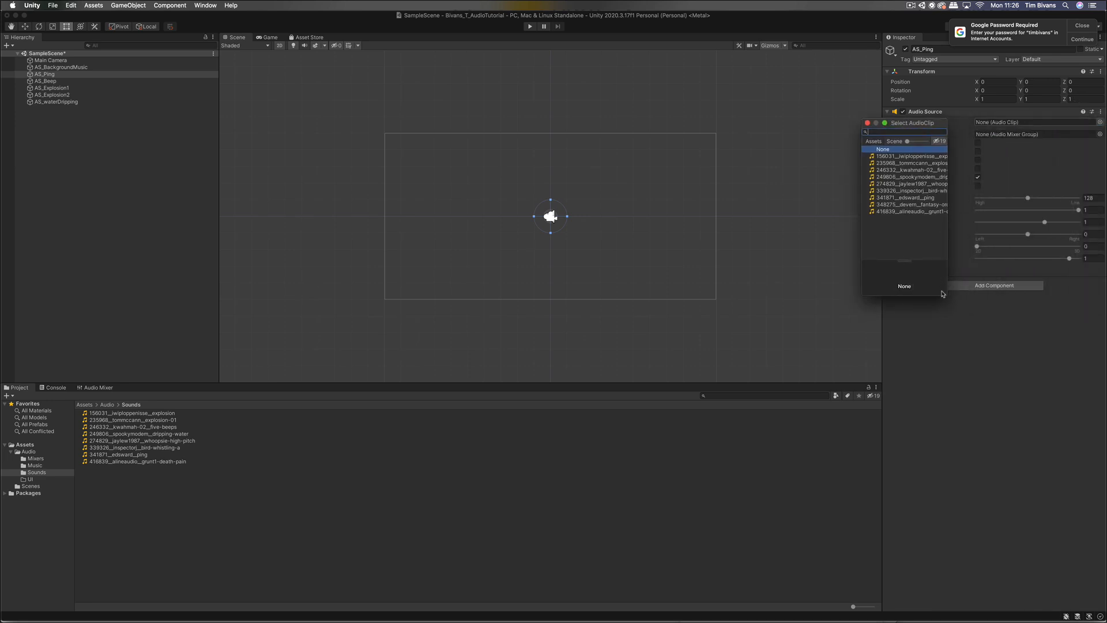
drag(947, 295, 1016, 285)
double_click(942, 198)
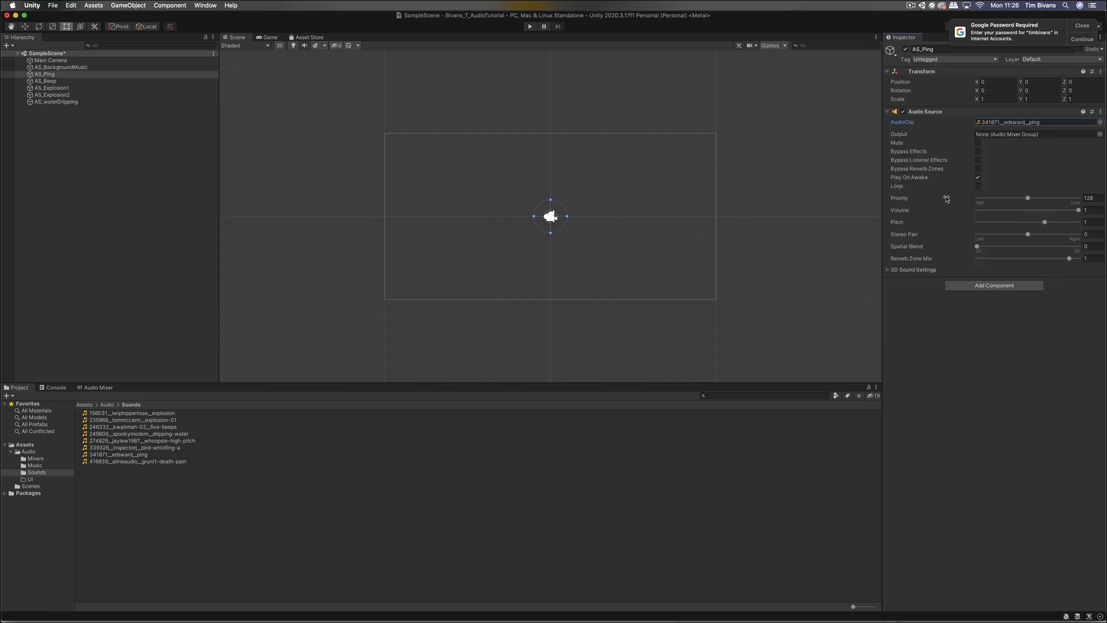
Step: Assign the five-beeps clip to AS_Beep and the first explosion clip to AS_Explosion1
click(88, 82)
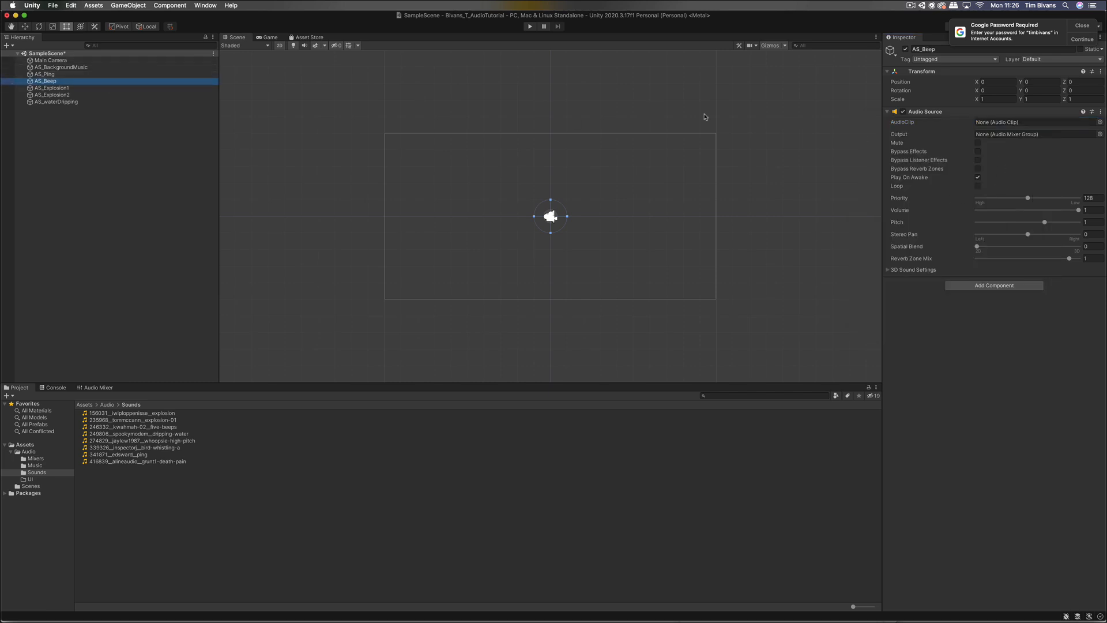
click(1100, 122)
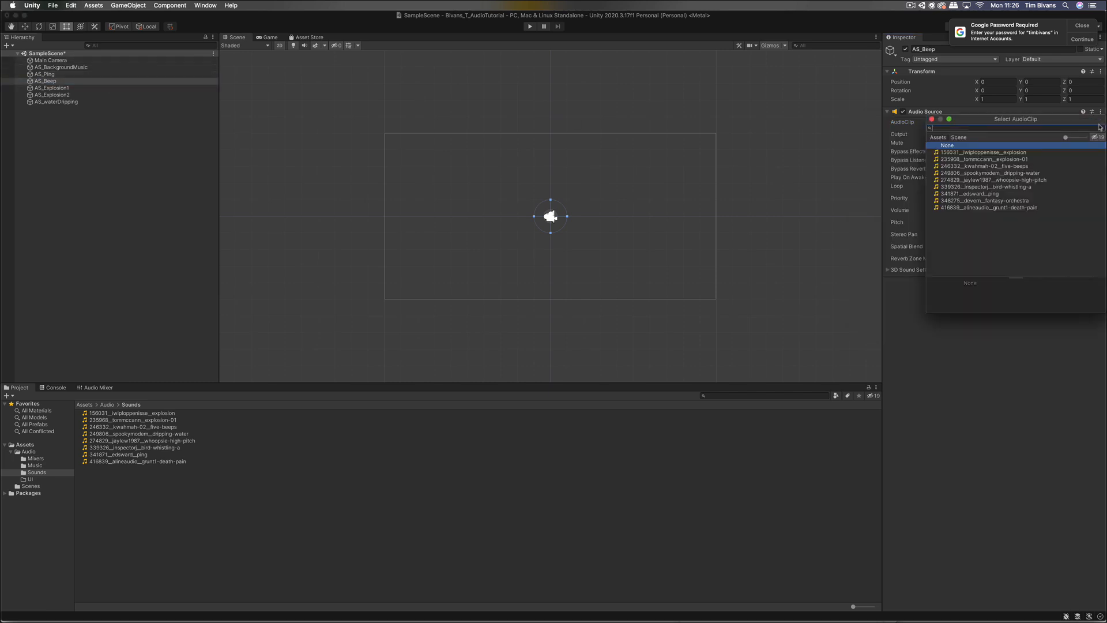
double_click(1049, 166)
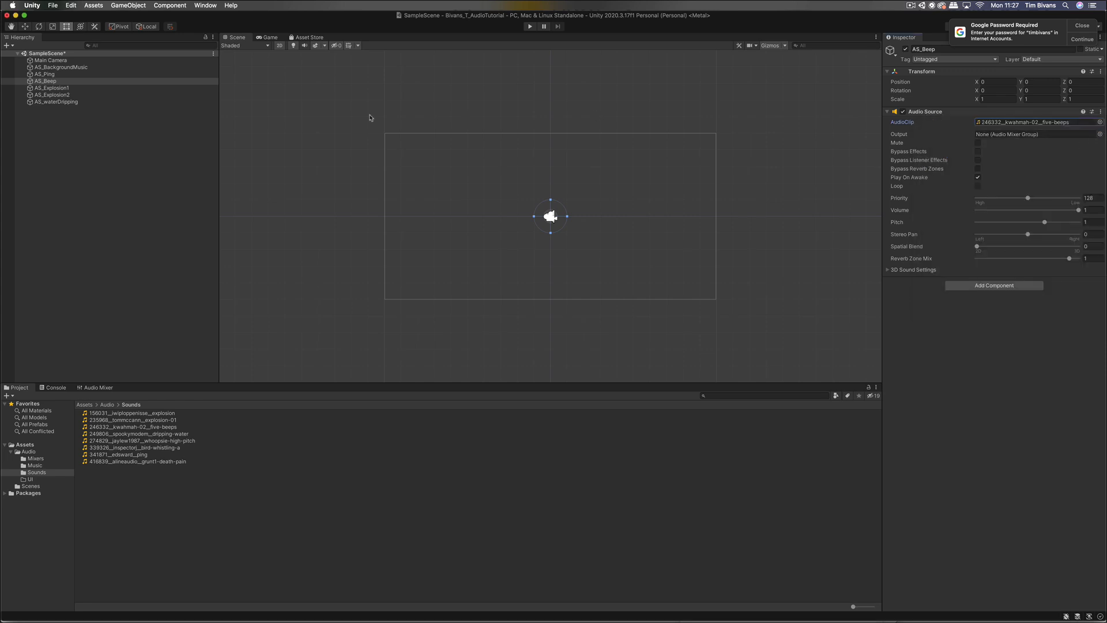
click(183, 88)
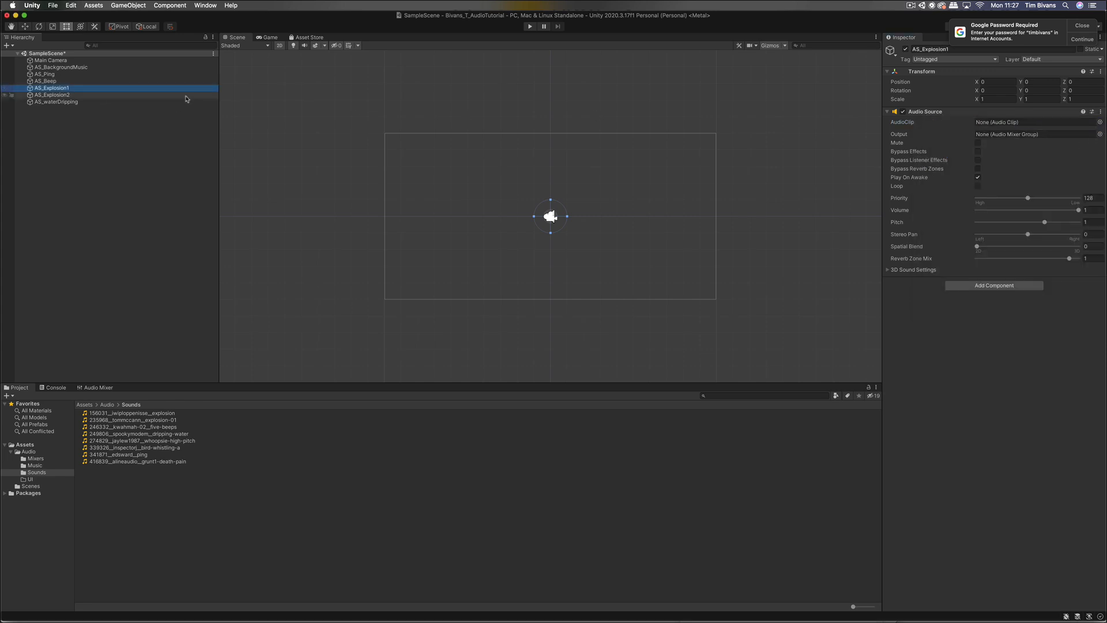
click(1100, 123)
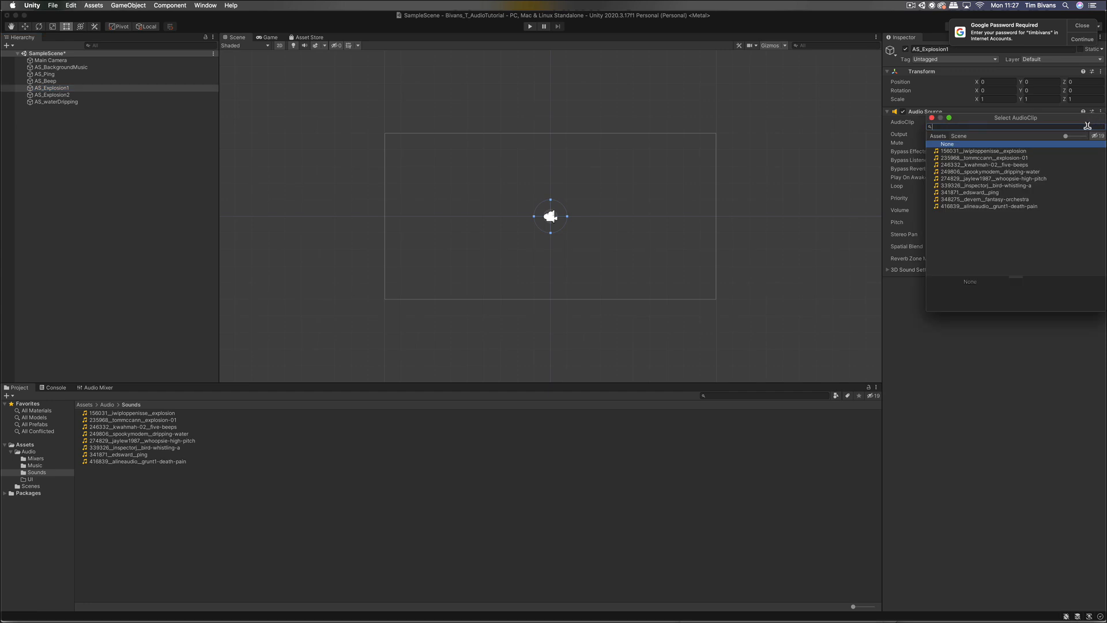
double_click(1030, 152)
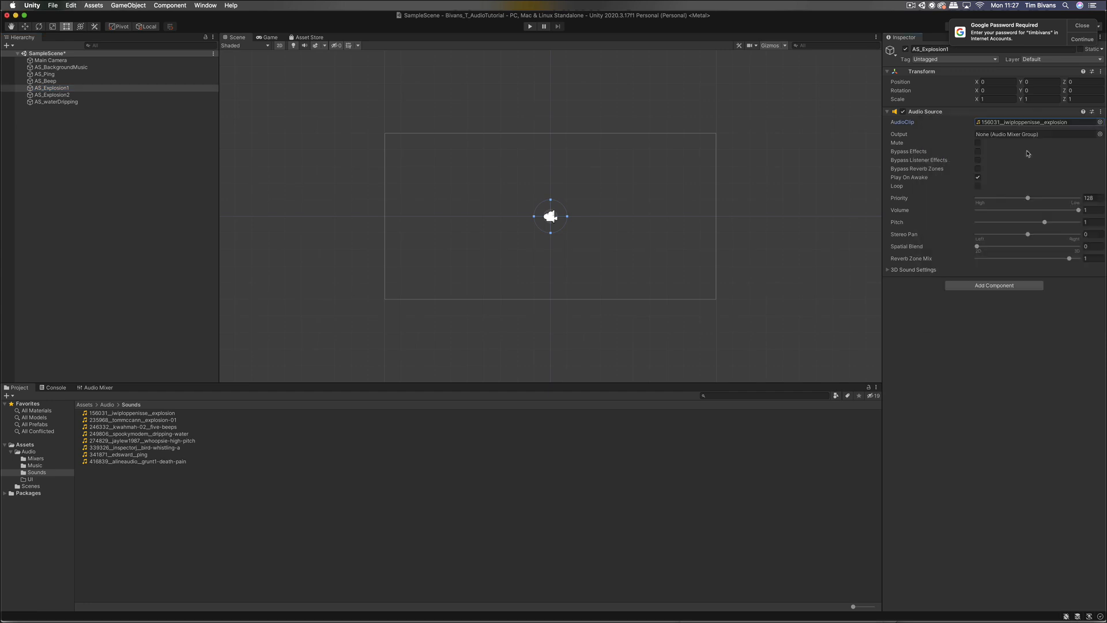
Step: Assign the explosion-01 clip to AS_Explosion2 and the dripping-water clip to AS_waterDripping
click(135, 95)
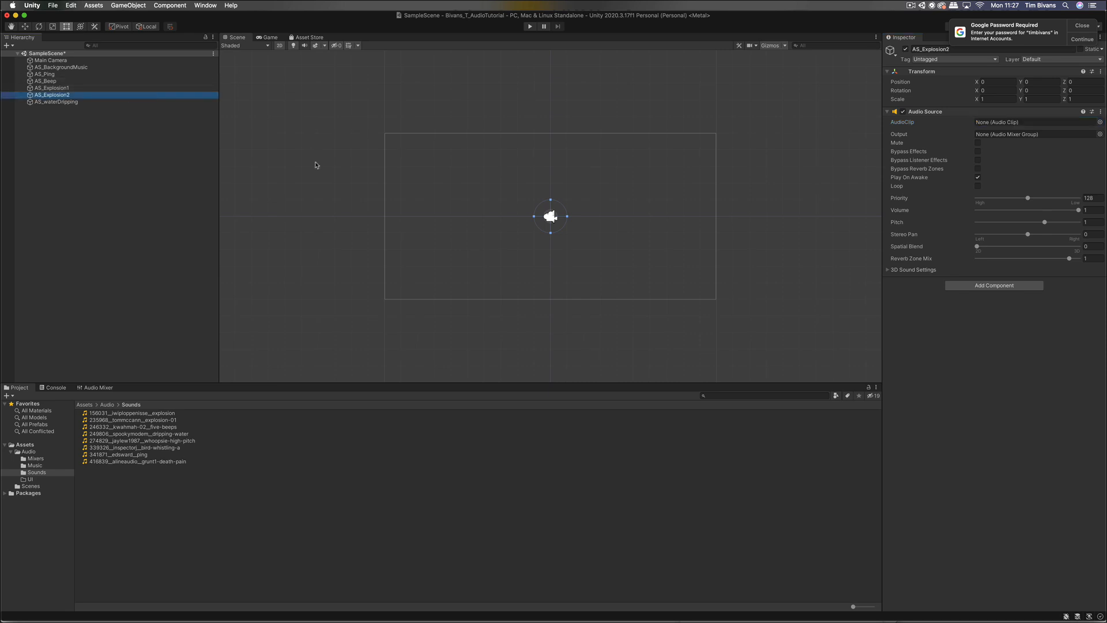
click(1100, 123)
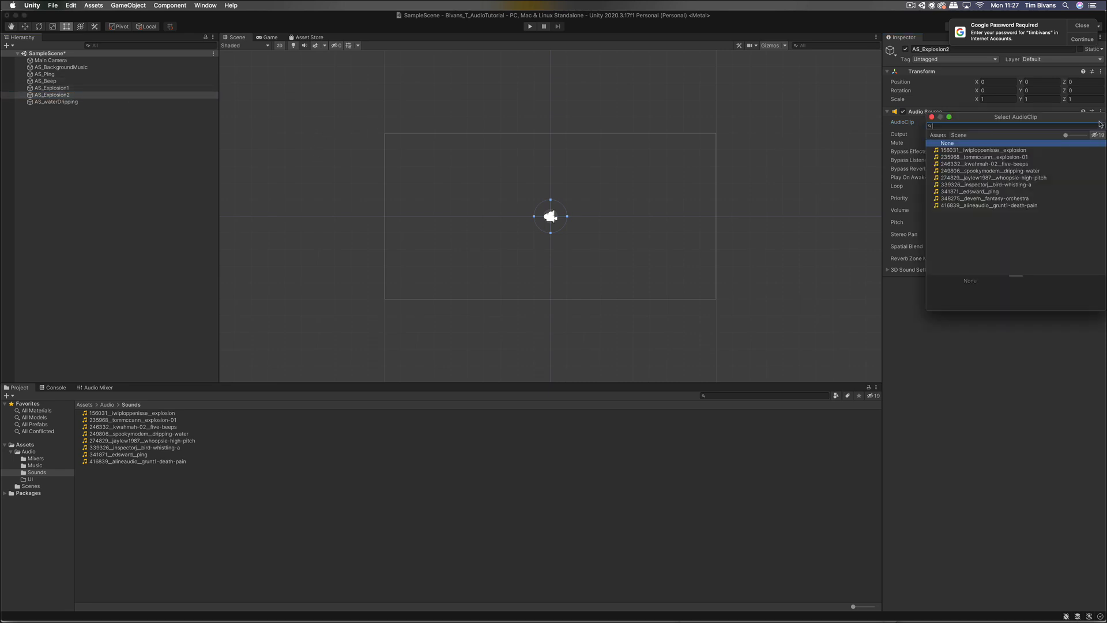
double_click(1022, 158)
click(105, 102)
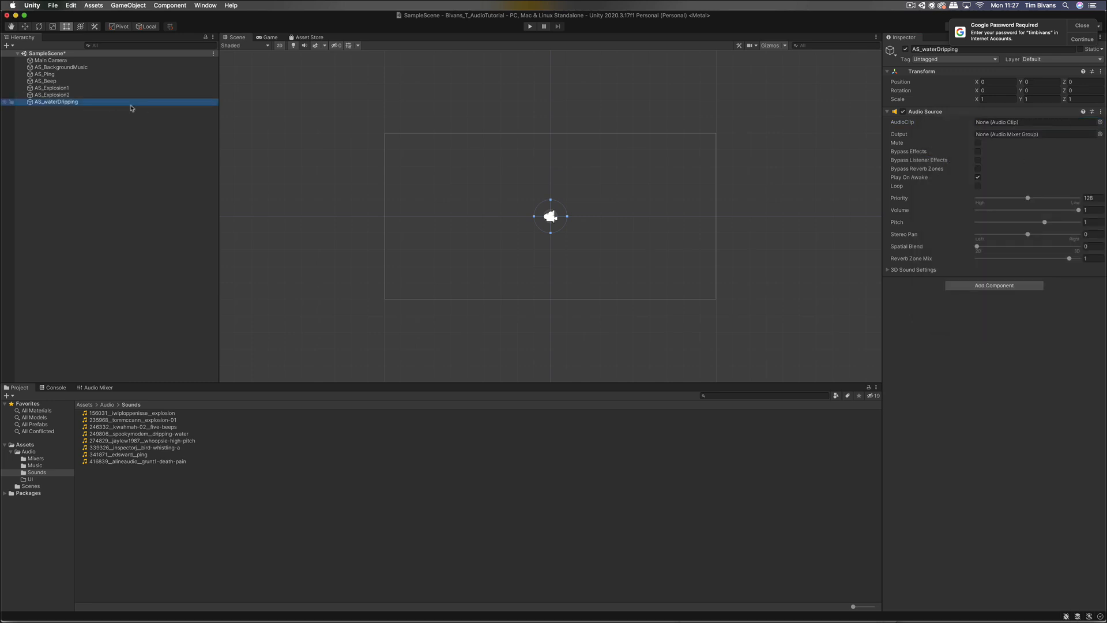
click(1100, 122)
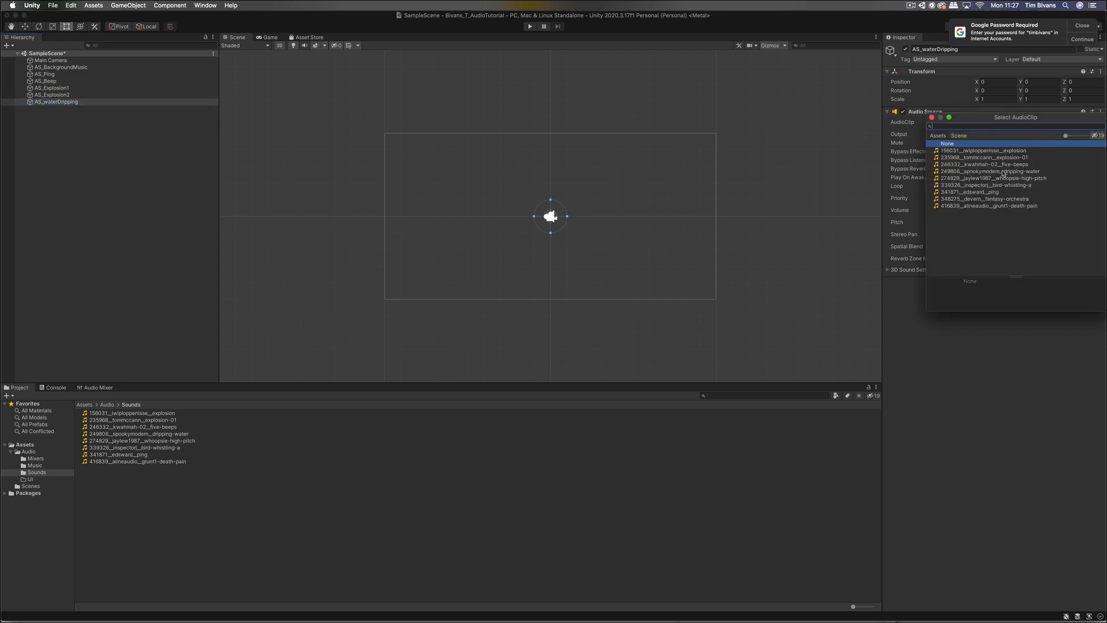
double_click(1003, 172)
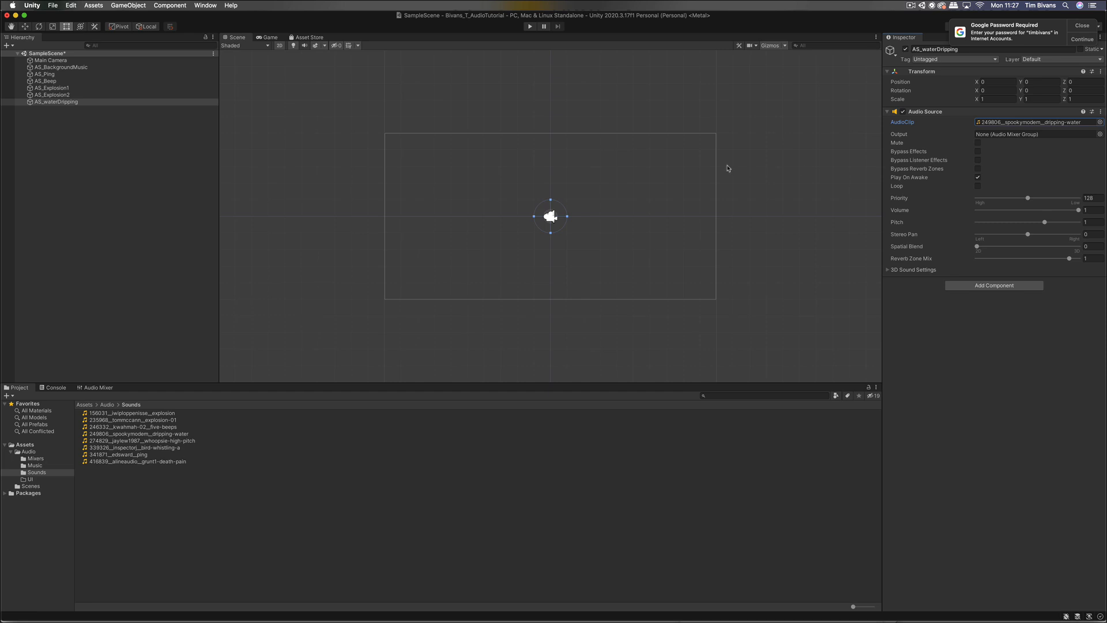
click(92, 74)
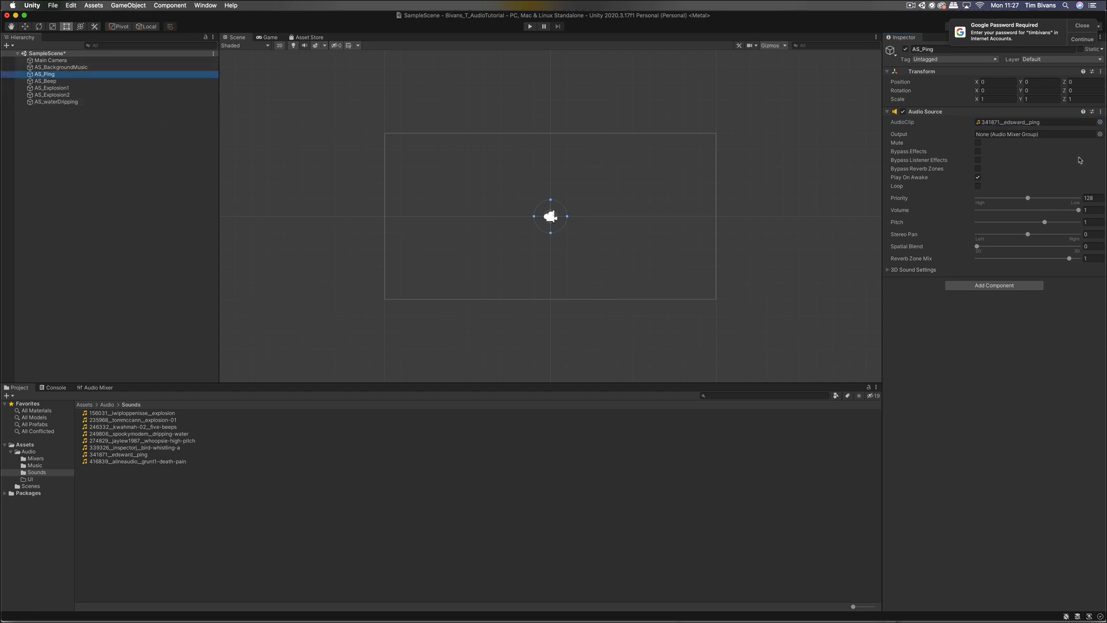
Step: Route AS_Ping and AS_Beep outputs to the UI mixer group
click(1058, 134)
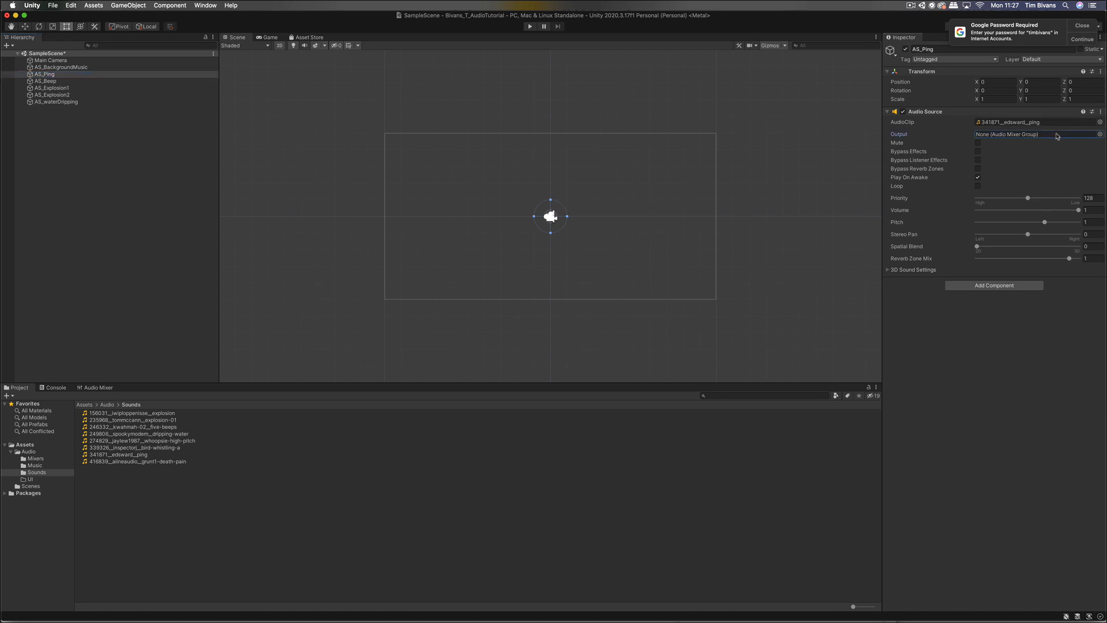
click(1099, 135)
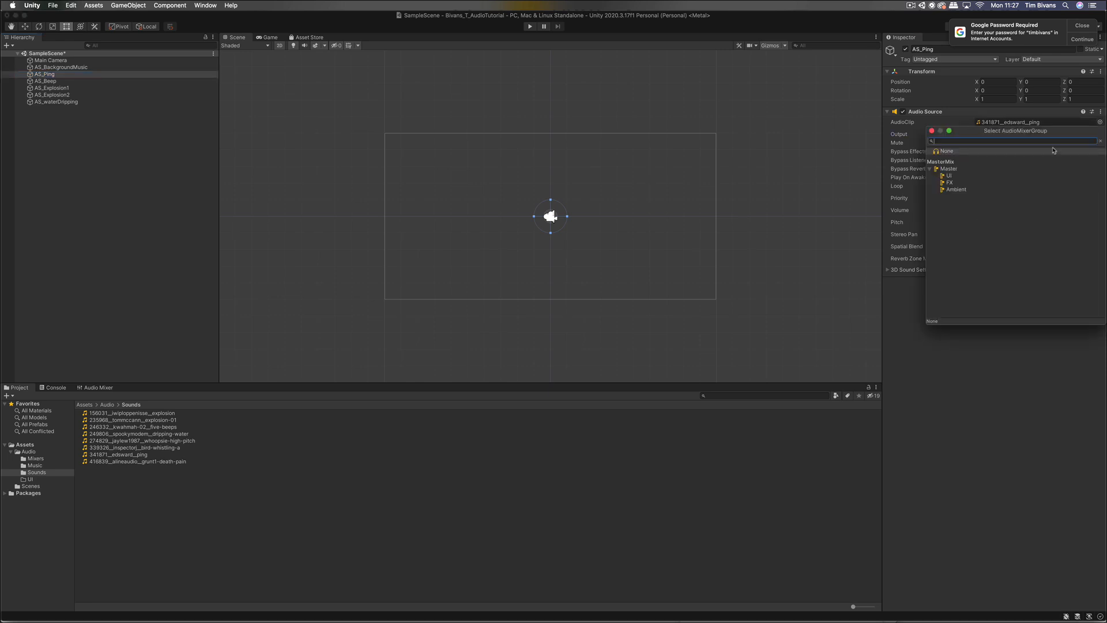
click(967, 180)
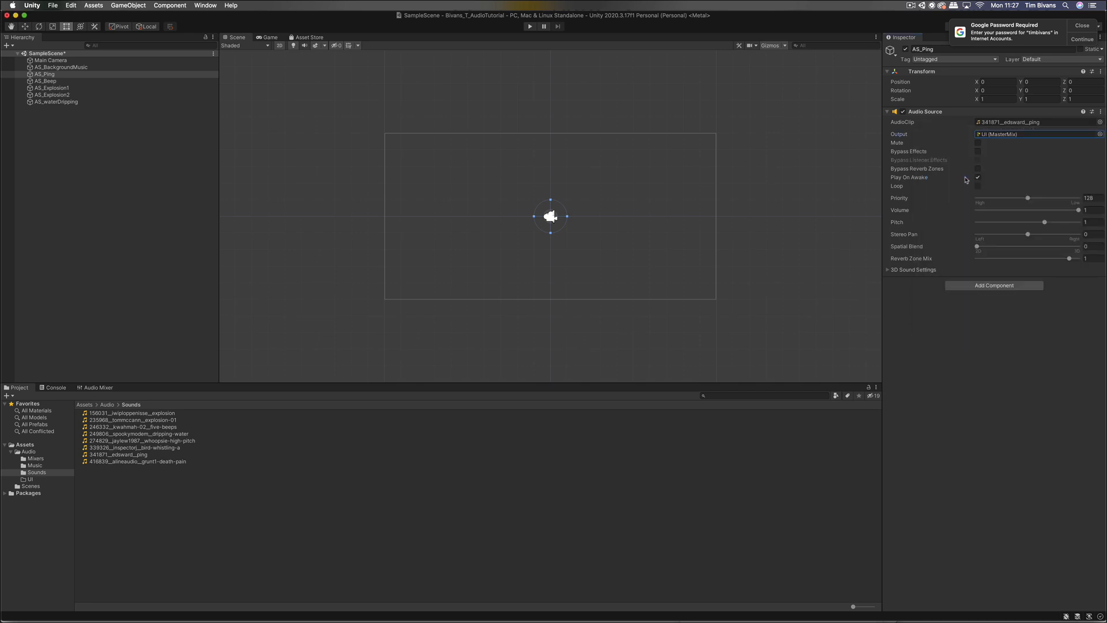
click(99, 81)
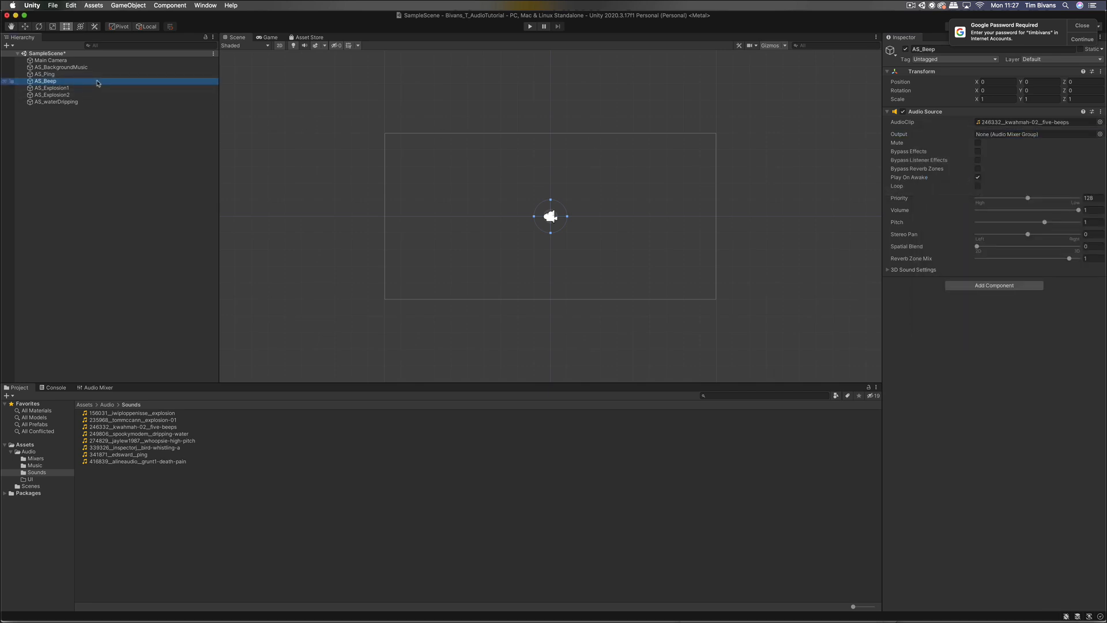
click(1100, 134)
double_click(950, 177)
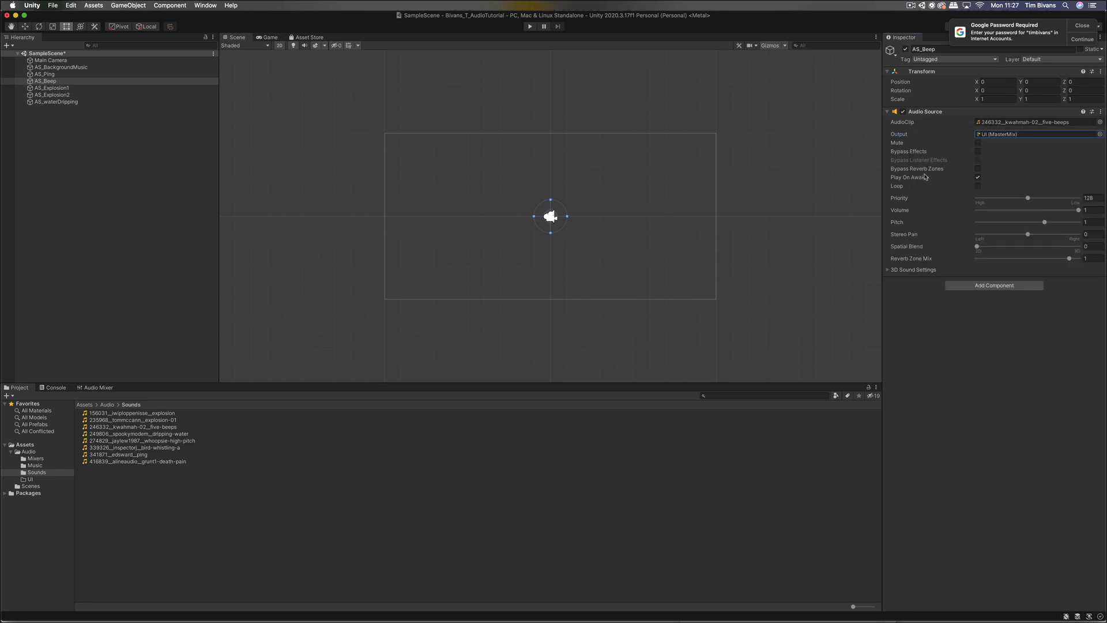
Step: Route AS_Explosion1 and AS_Explosion2 outputs to the FX mixer group
click(173, 88)
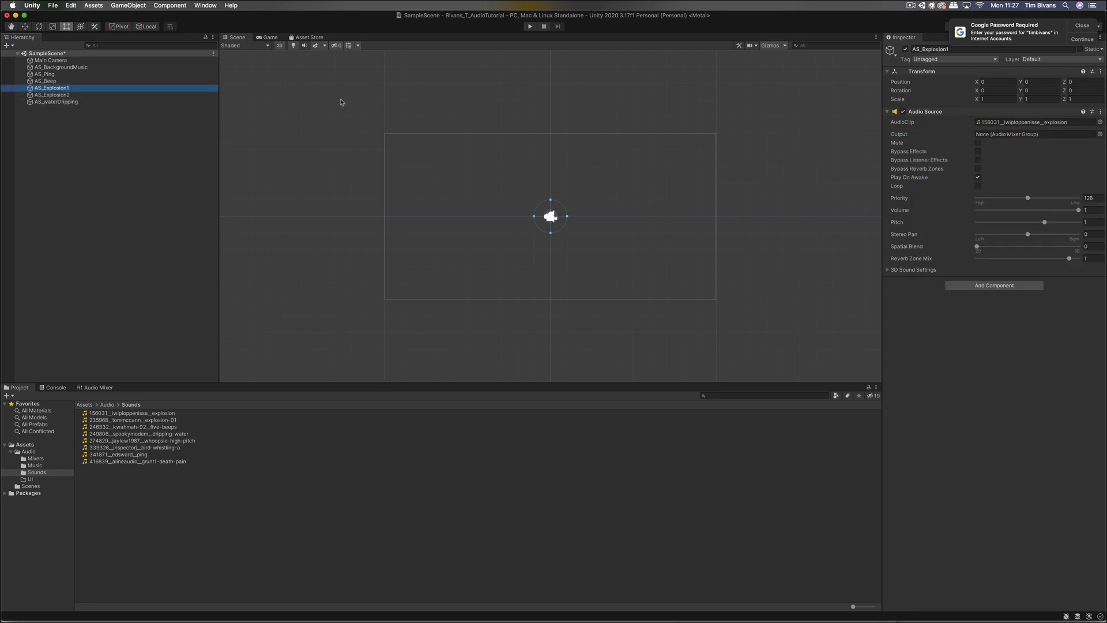
click(1100, 134)
double_click(950, 182)
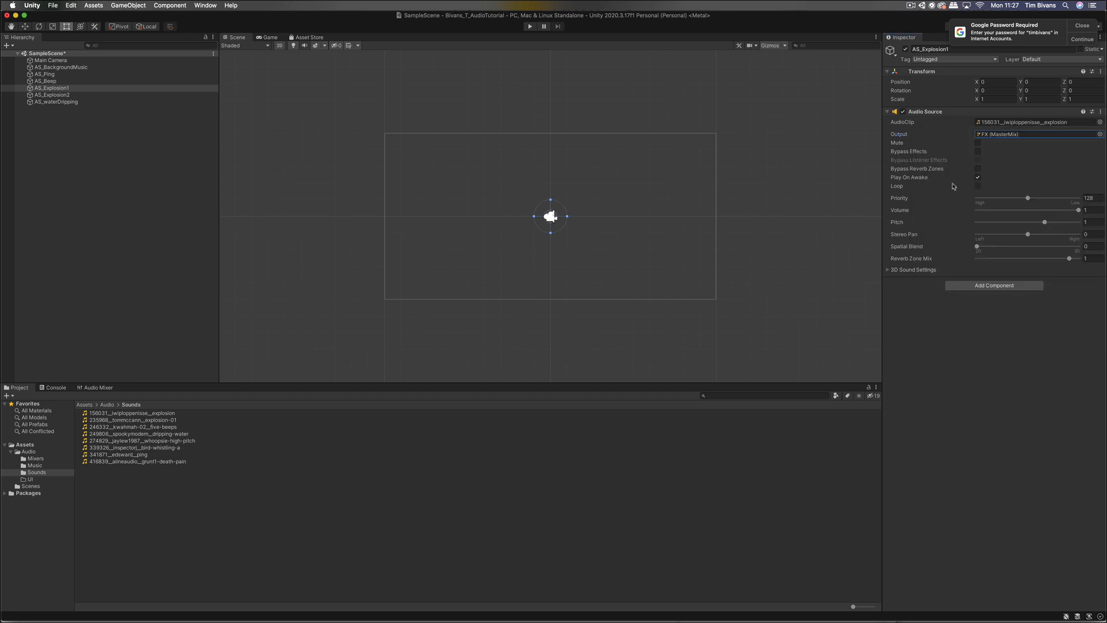
click(61, 95)
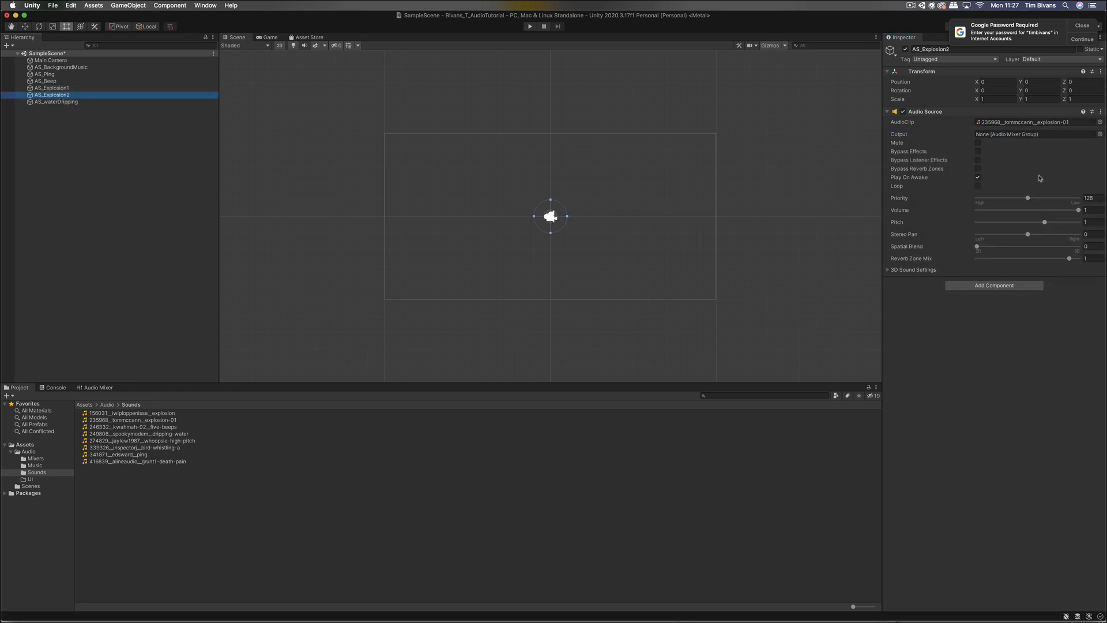
click(1099, 135)
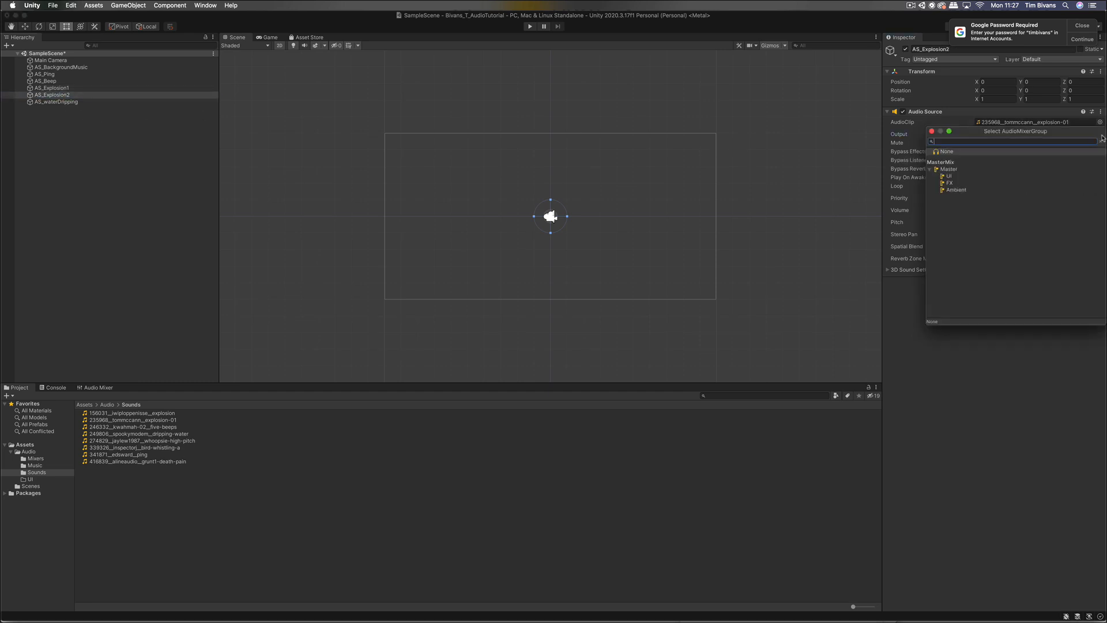
double_click(956, 186)
Step: Route AS_waterDripping to the Ambient group and show the MasterMix Audio Mixer
click(58, 102)
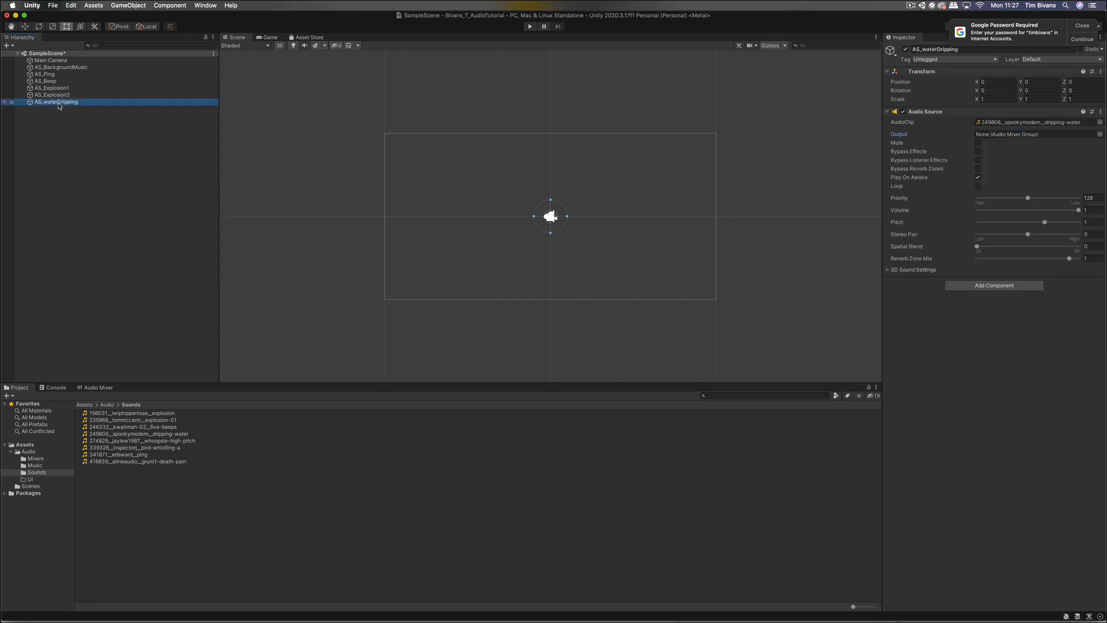
click(1100, 135)
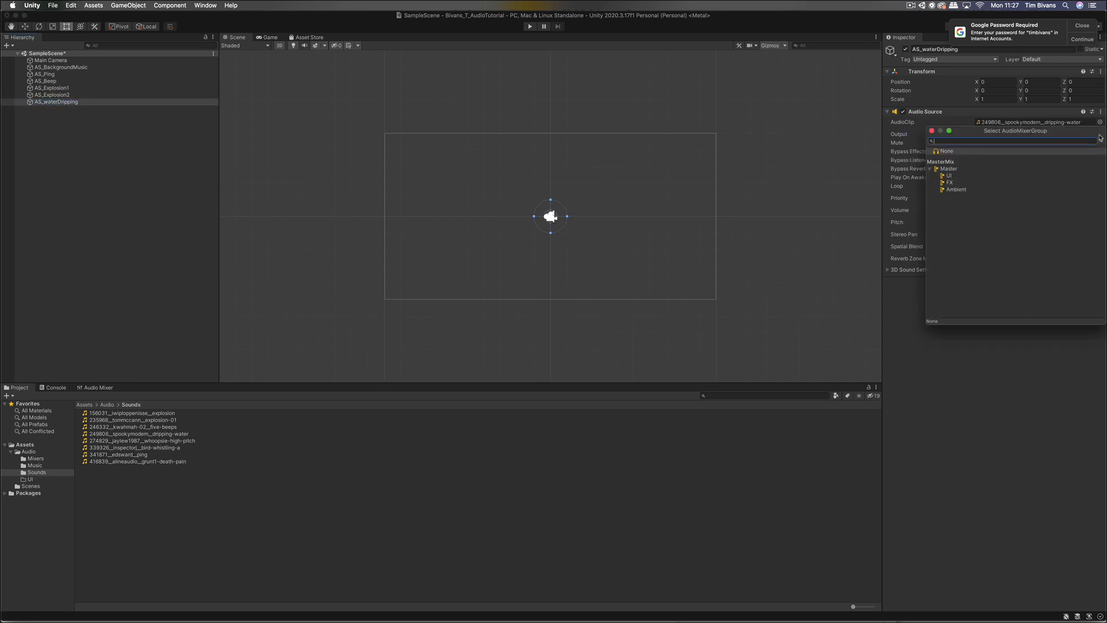
click(957, 190)
click(968, 192)
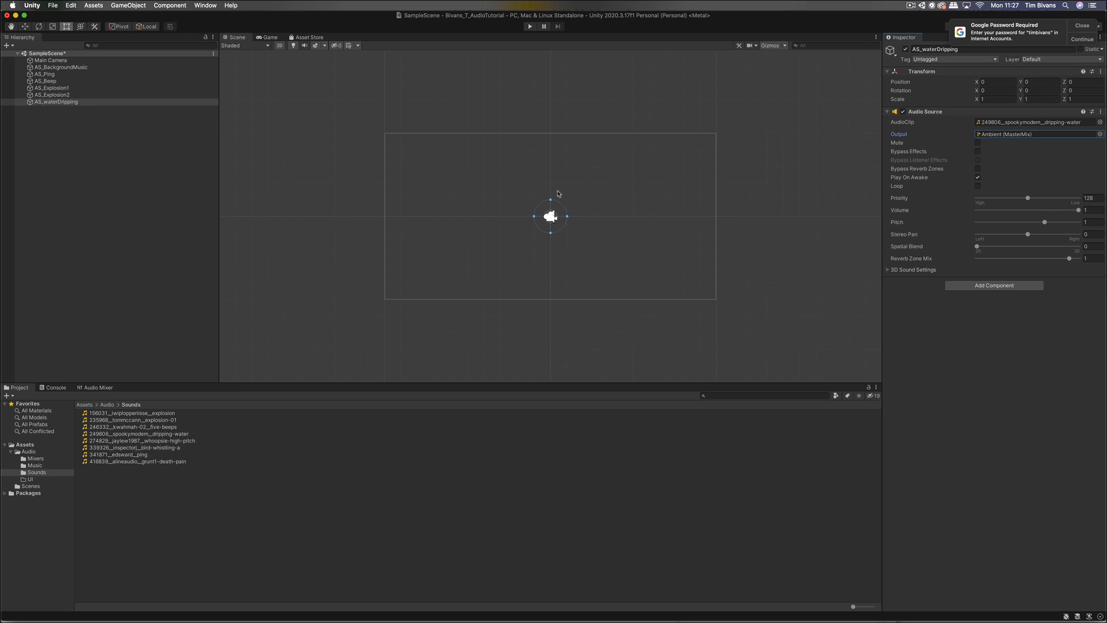
click(104, 388)
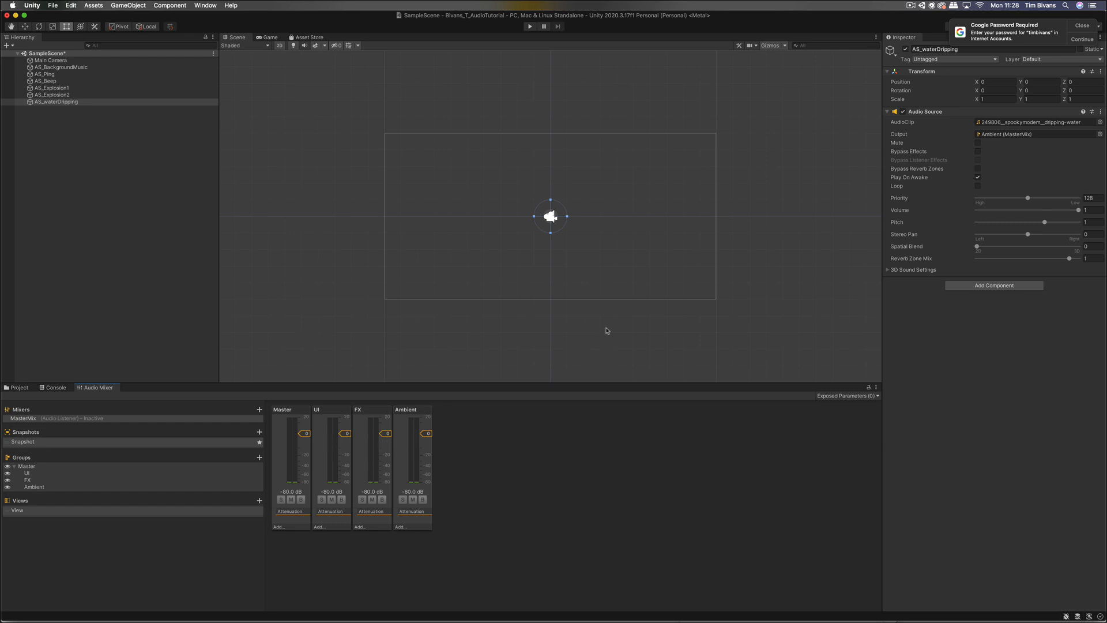
Step: Select AS_BackgroundMusic through AS_waterDripping and enable Loop on all six Audio Sources
key(super+Tab)
key(super+shift+Tab)
click(93, 68)
shift+click(86, 102)
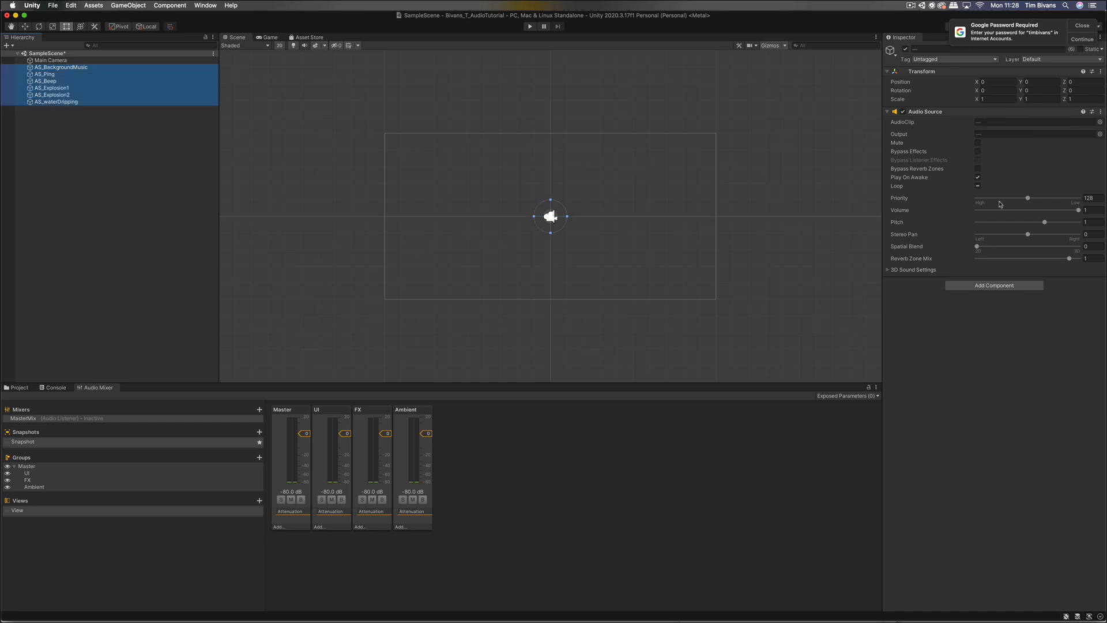
click(978, 185)
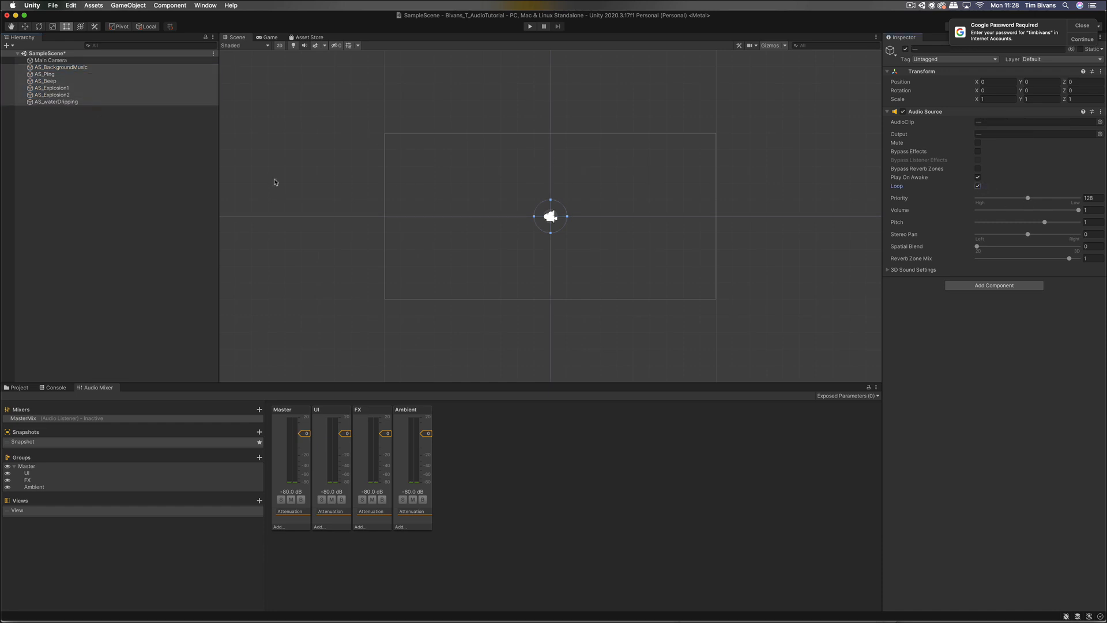
click(165, 186)
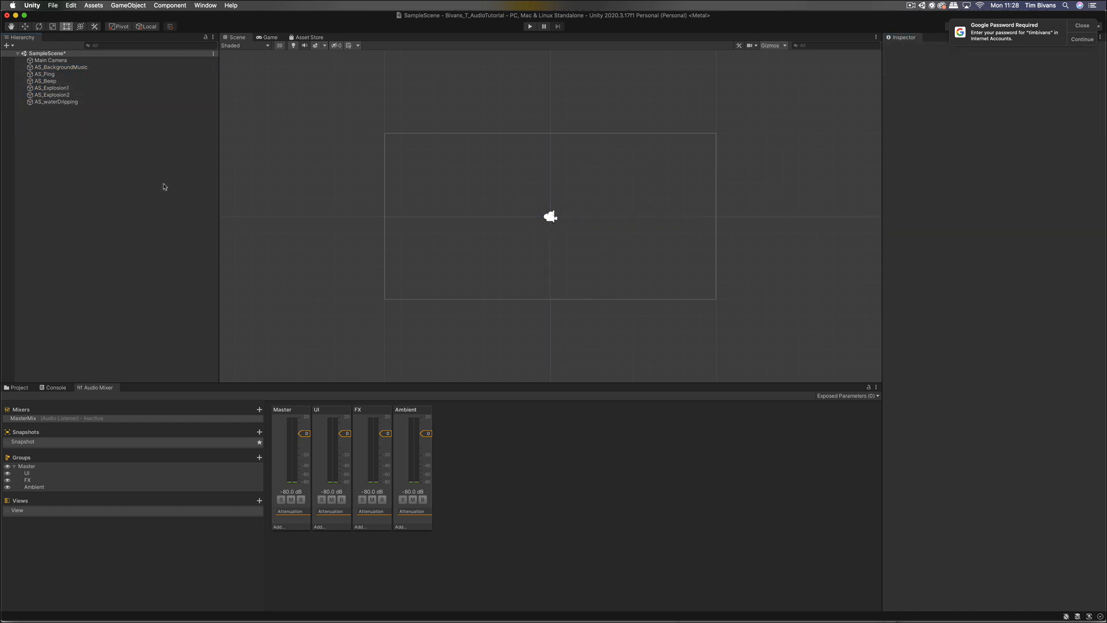
click(99, 67)
shift+click(100, 102)
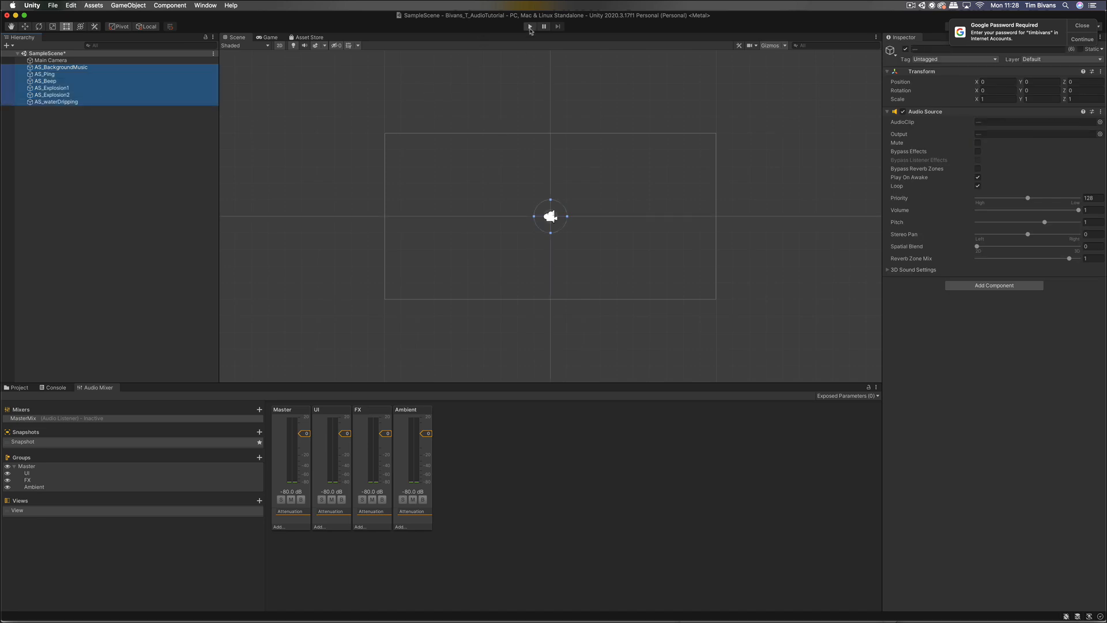
key(XF86AudioRaiseVolume)
Step: With Edit in Play Mode on, set the FX fader to about -7 dB during play, then stop
click(530, 26)
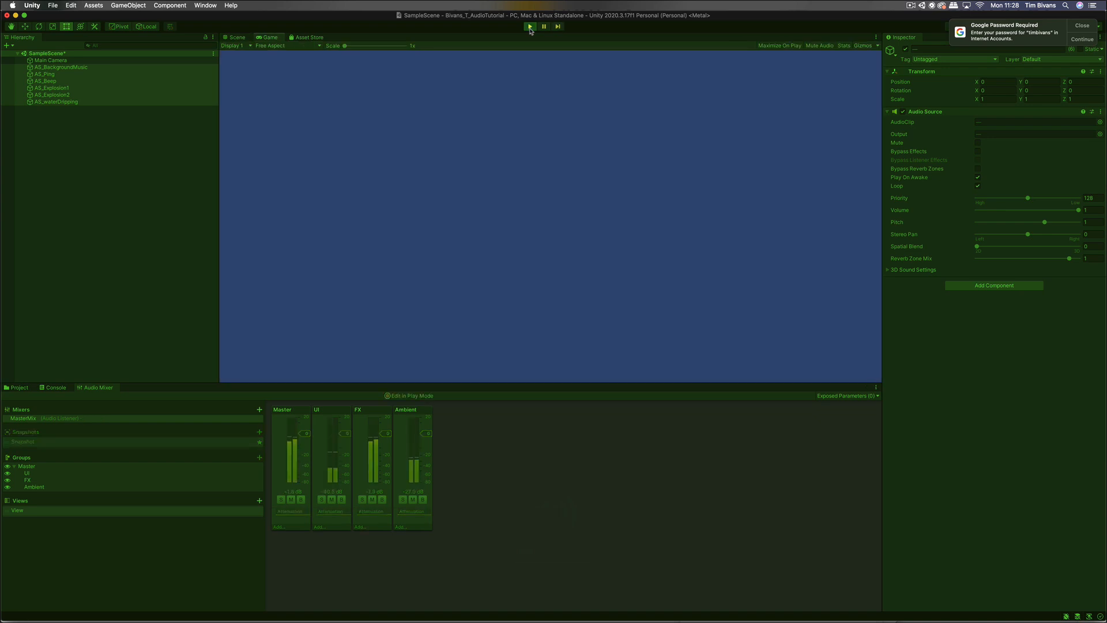
key(XF86AudioRaiseVolume)
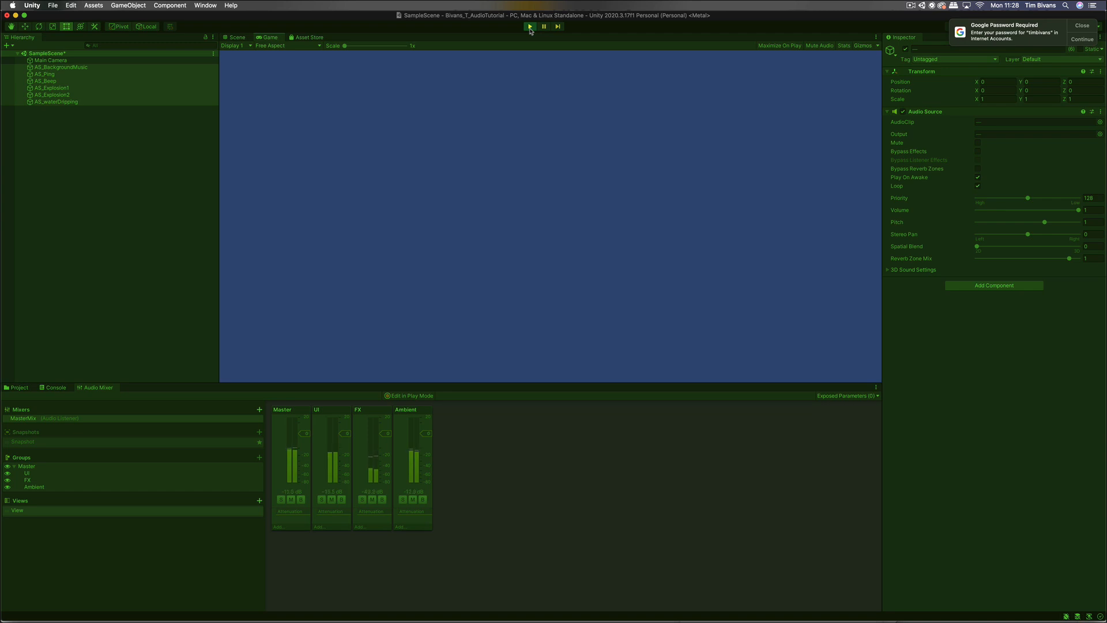
click(389, 445)
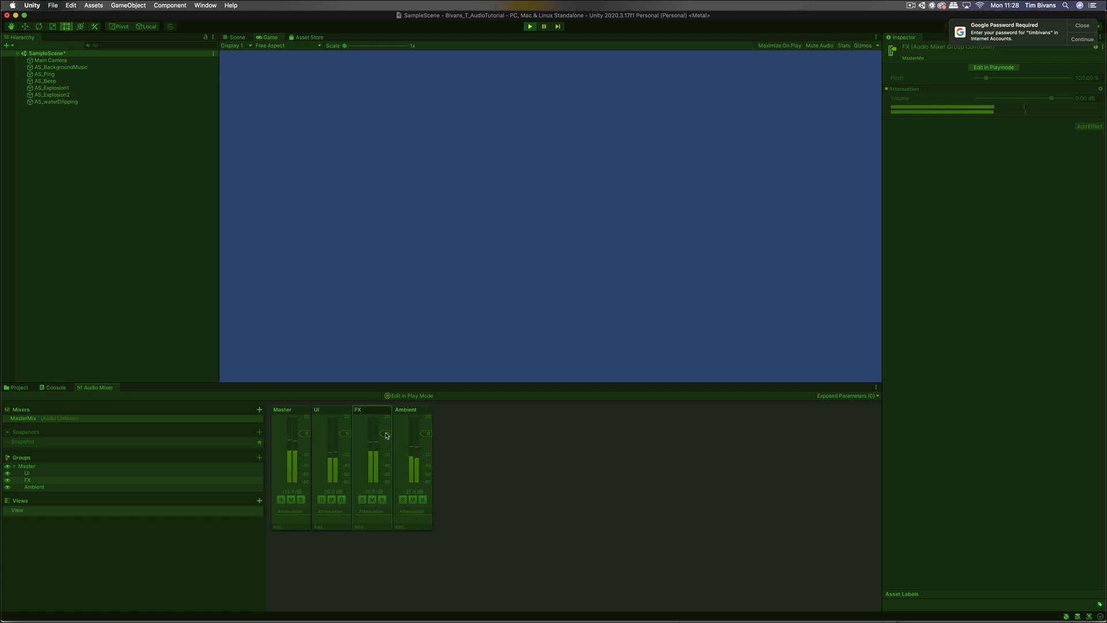
click(389, 396)
mouse_move(384, 433)
mouse_down()
mouse_move(388, 466)
mouse_move(389, 430)
mouse_move(345, 464)
mouse_move(347, 507)
mouse_move(347, 427)
mouse_move(346, 437)
mouse_move(389, 429)
mouse_up()
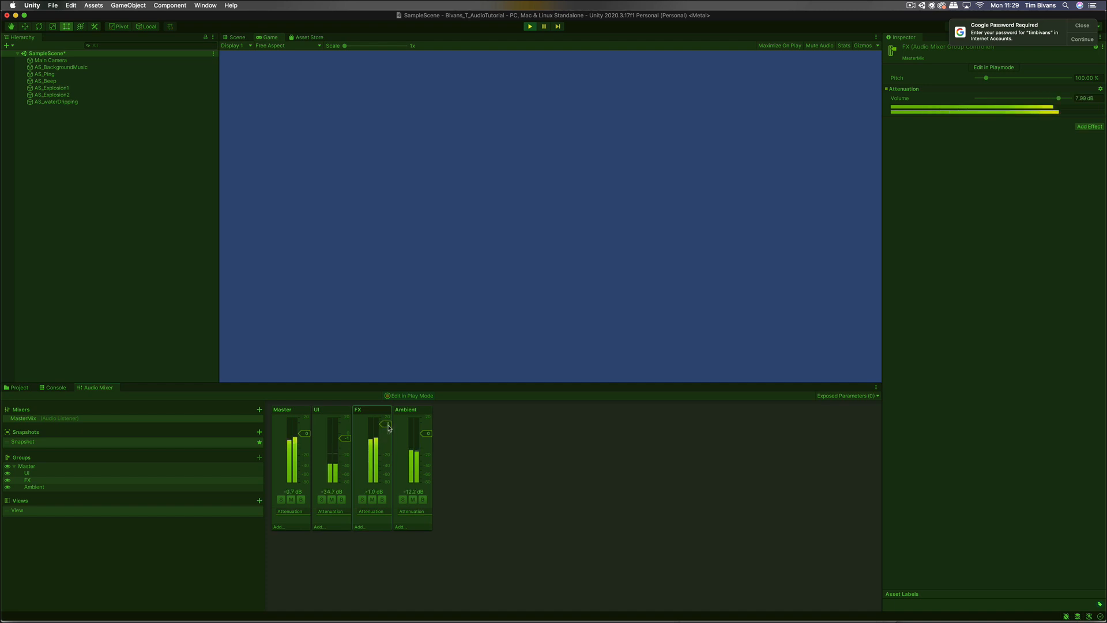
drag(389, 428, 429, 445)
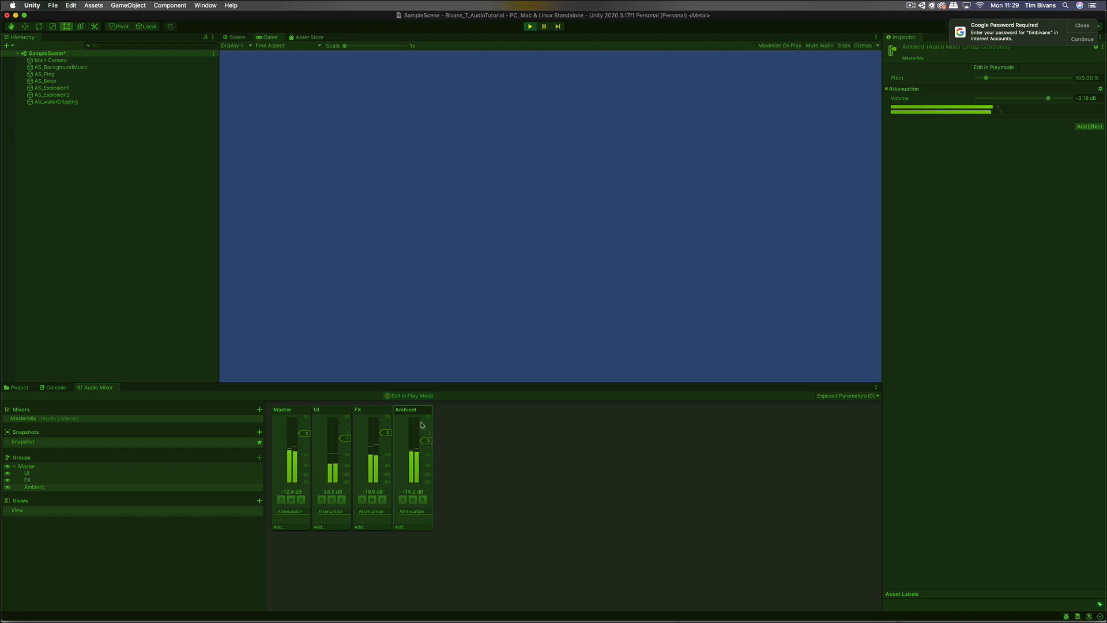
click(530, 26)
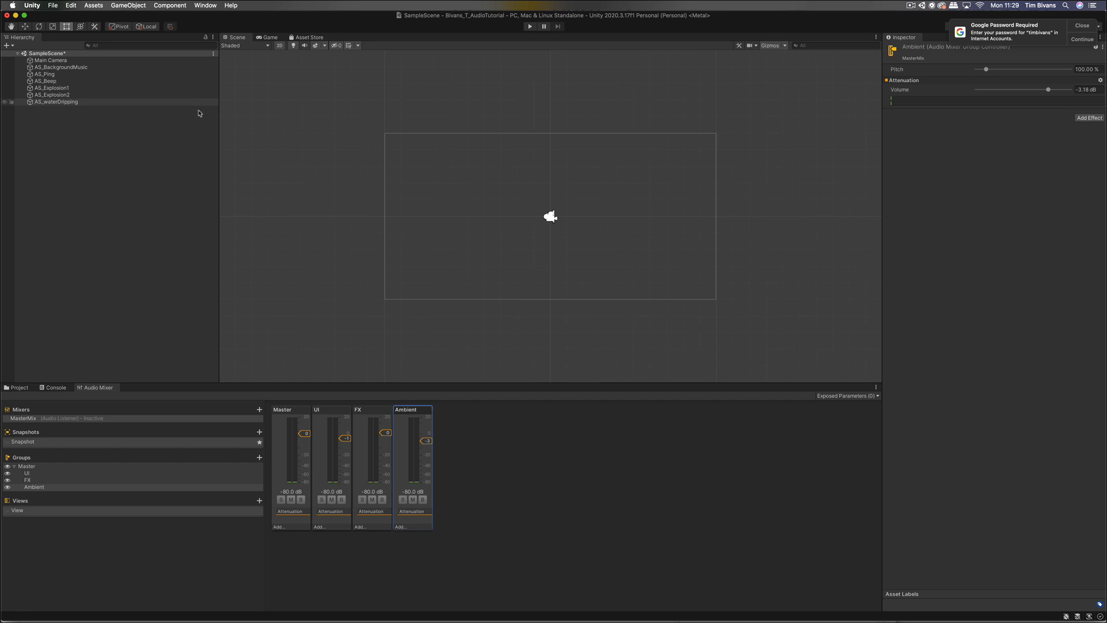
Step: Add Explosion1 as a child group of FX, then Explosion2 as its sibling
click(48, 481)
right_click(49, 482)
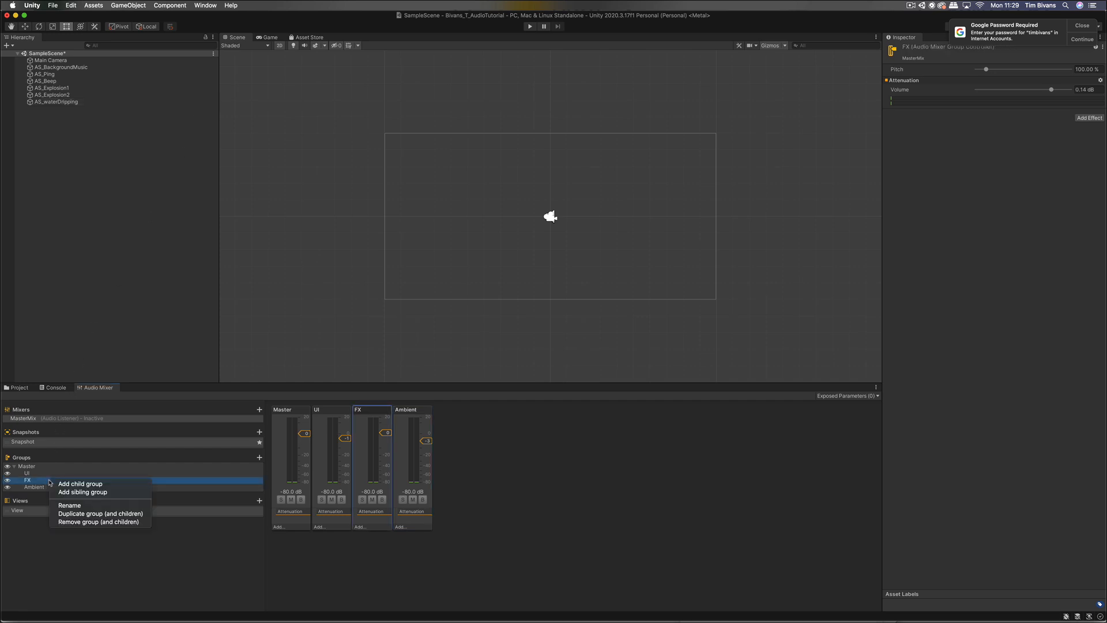
click(86, 484)
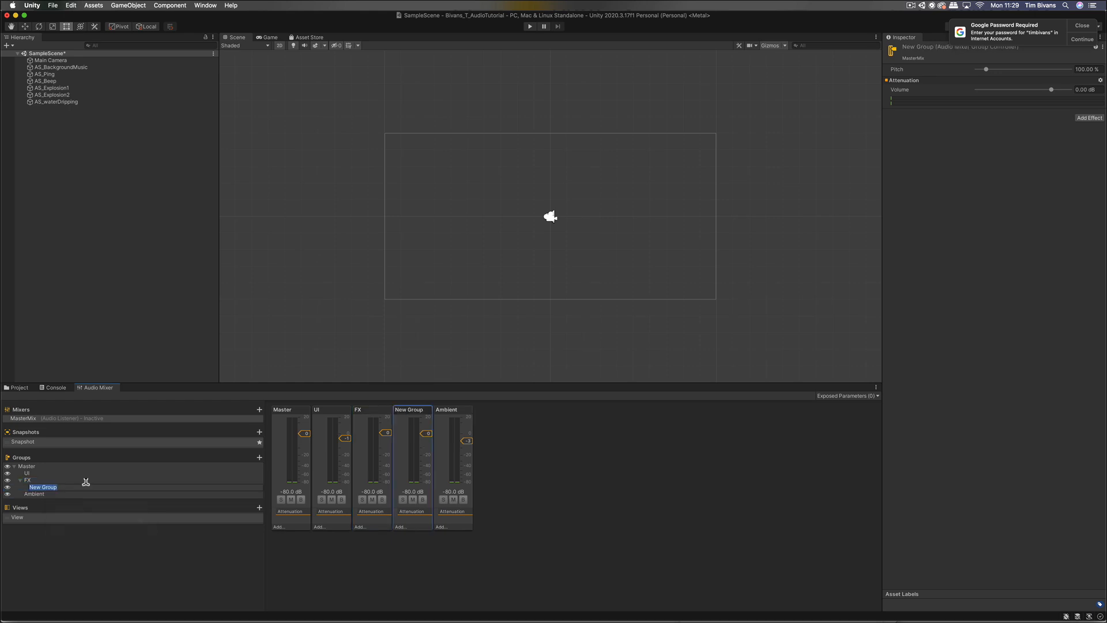
text(Explosion1)
key(Return)
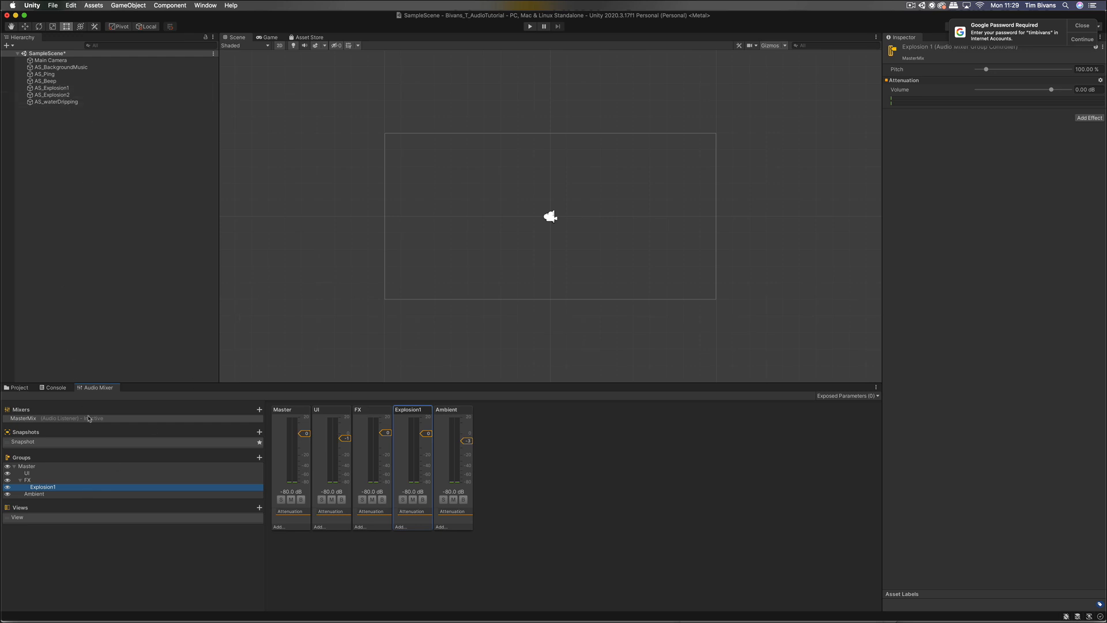
right_click(64, 490)
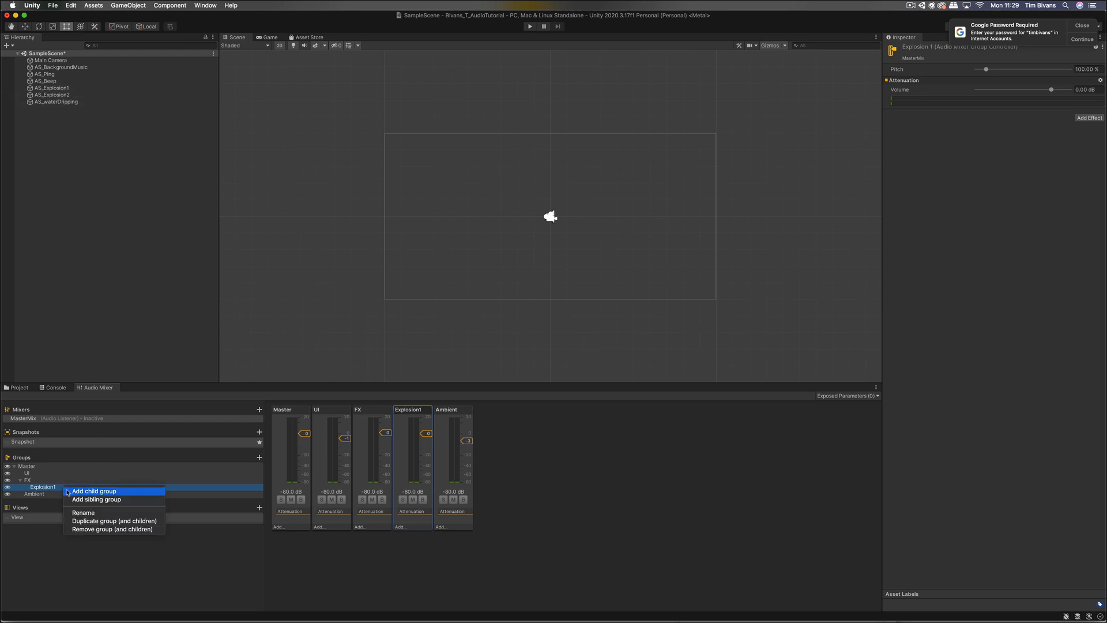
click(88, 500)
text(Ex)
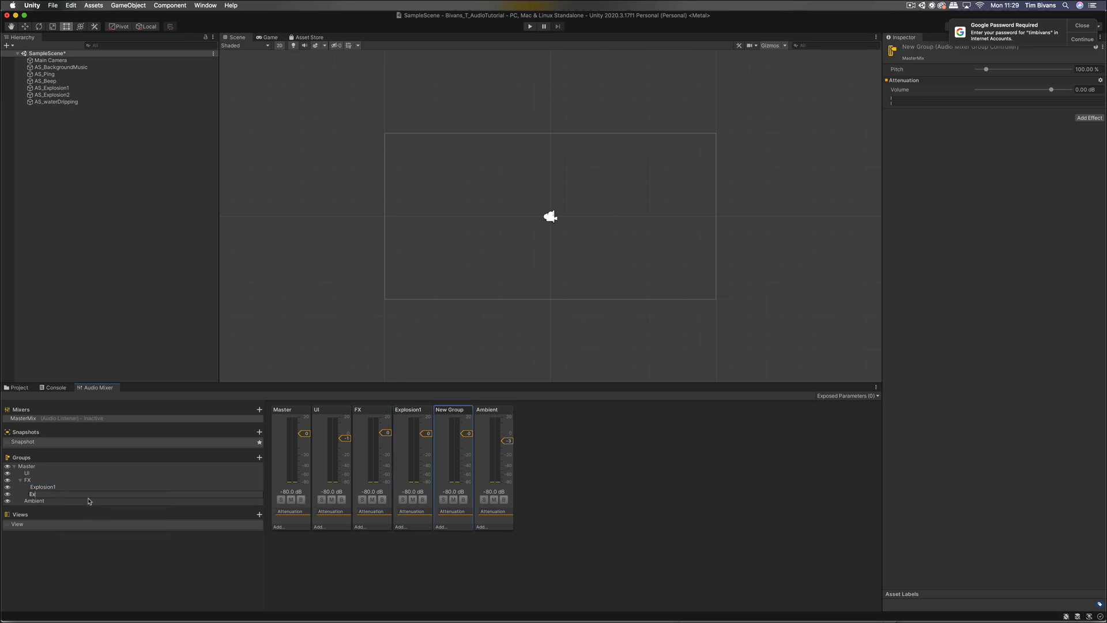
text(plosion2)
key(Return)
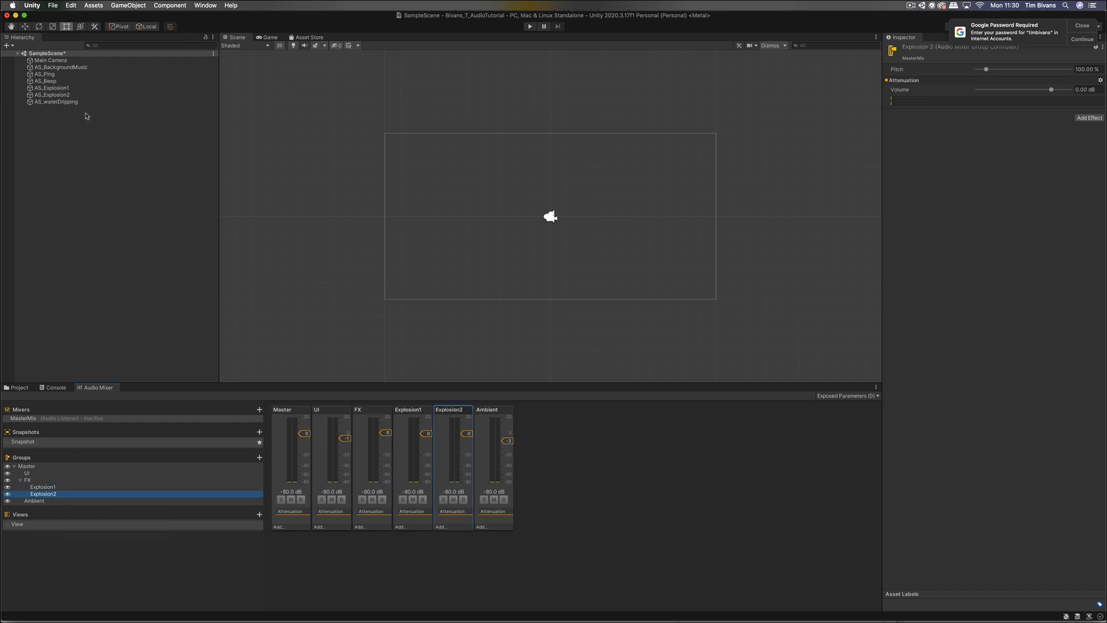
Step: Route AS_Explosion1 to Explosion1 and AS_Explosion2 to Explosion2, then play the scene
click(83, 90)
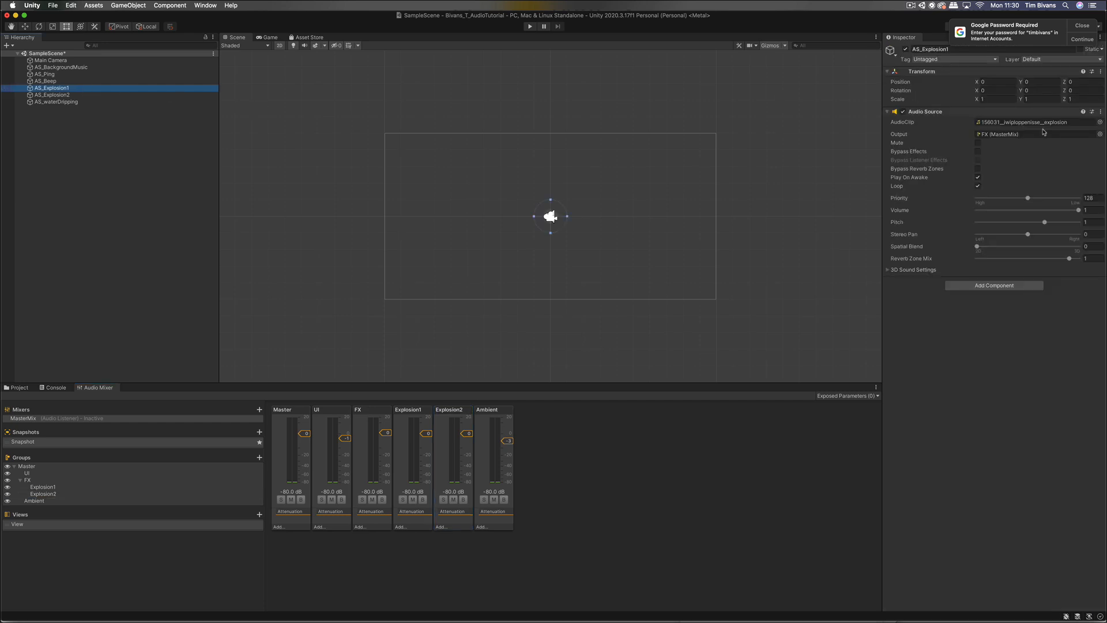
click(1100, 135)
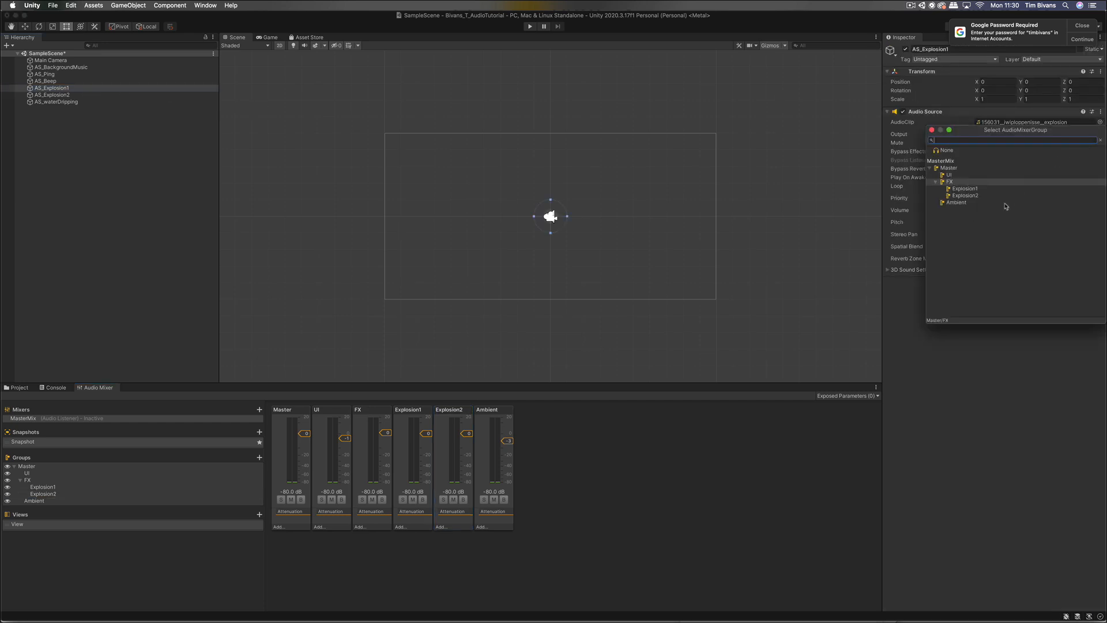
double_click(987, 189)
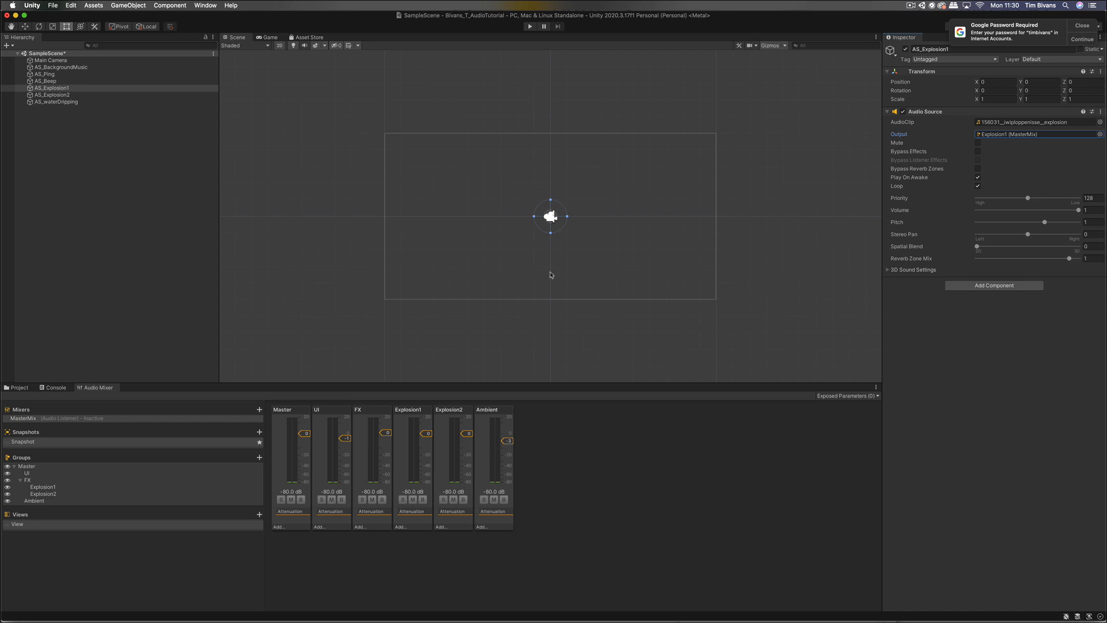
click(79, 495)
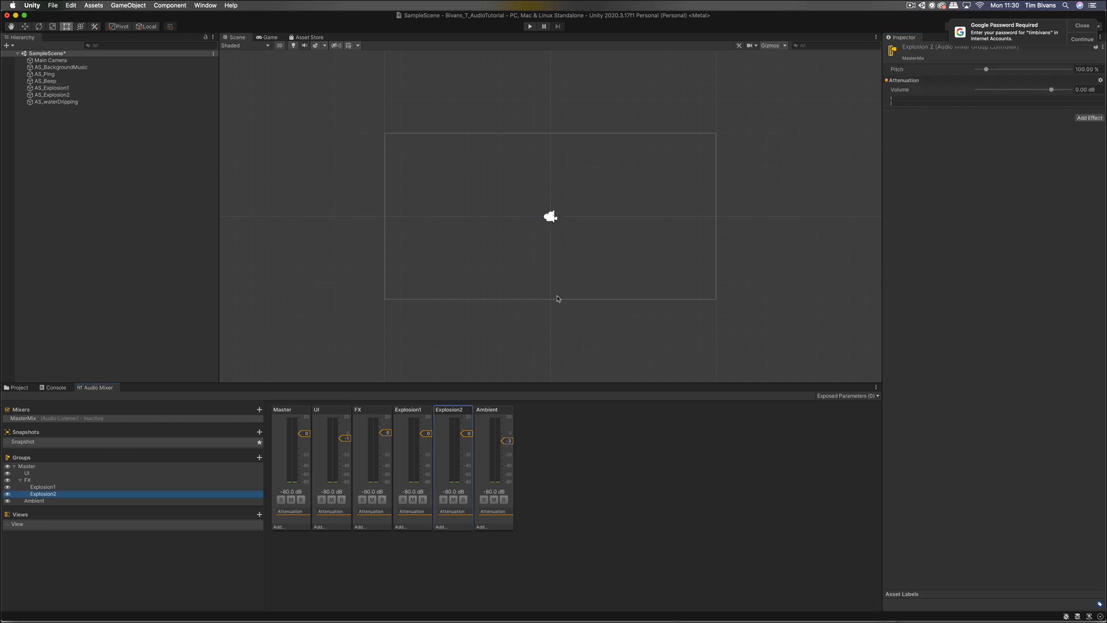
click(105, 96)
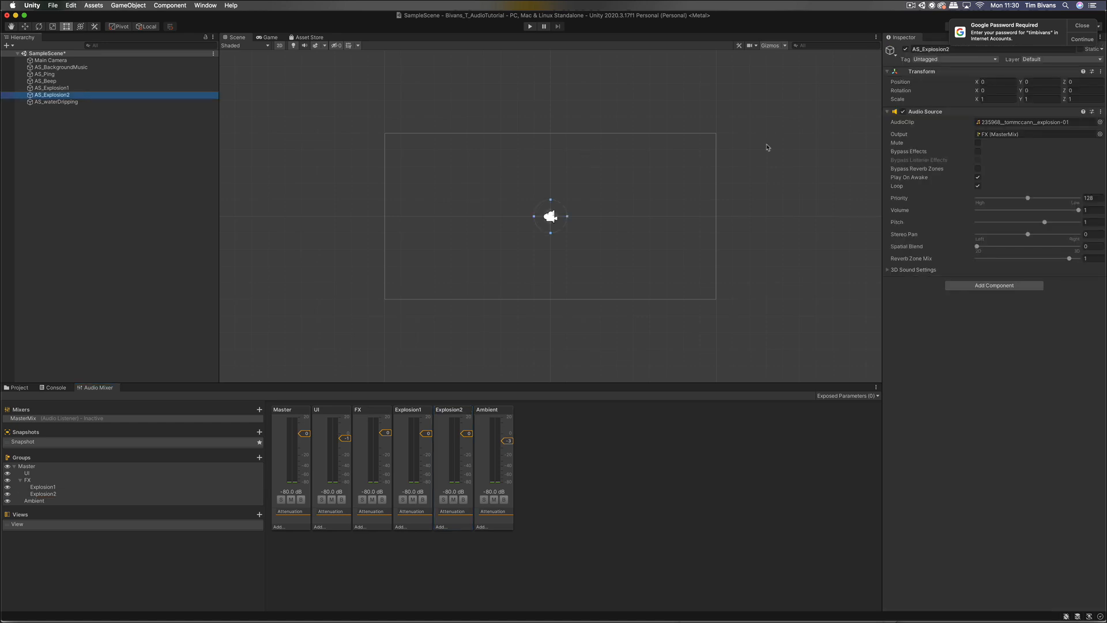
click(1100, 134)
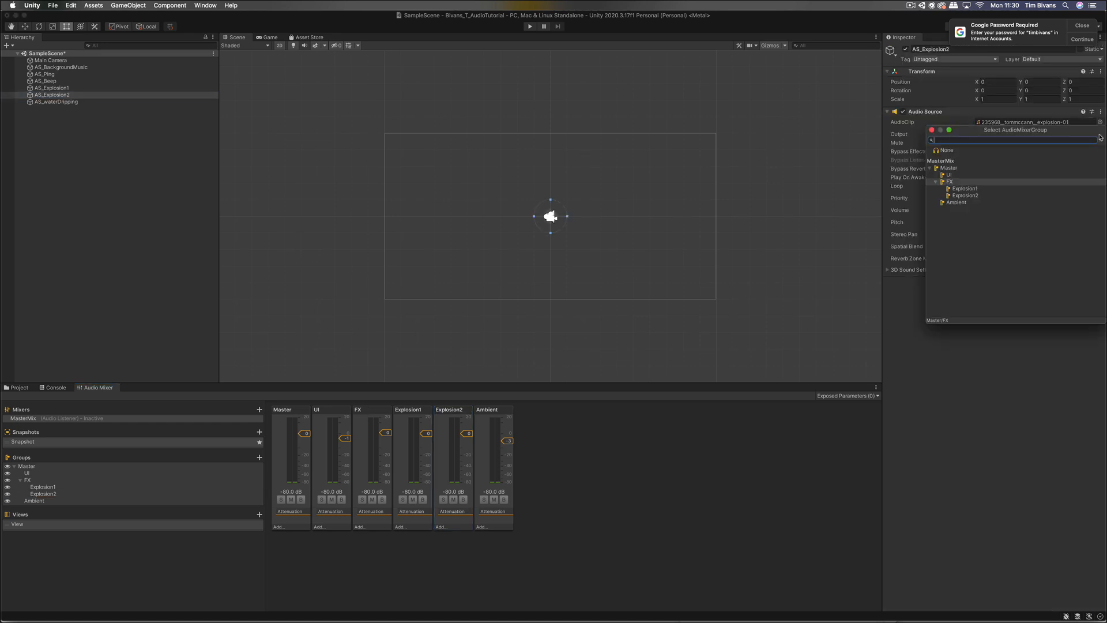
double_click(972, 197)
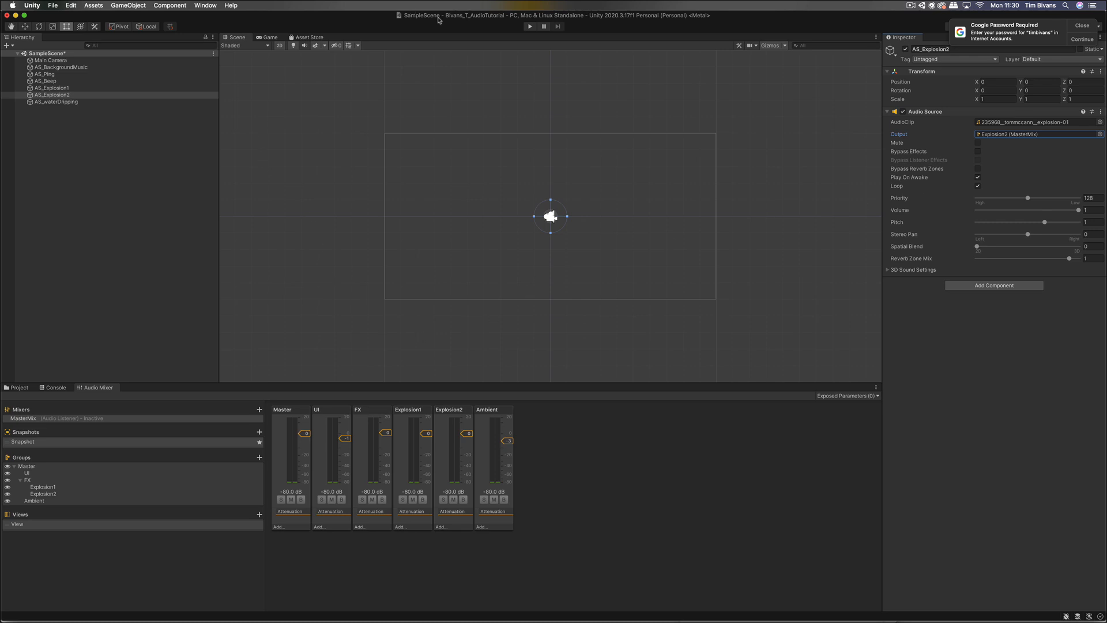
click(529, 26)
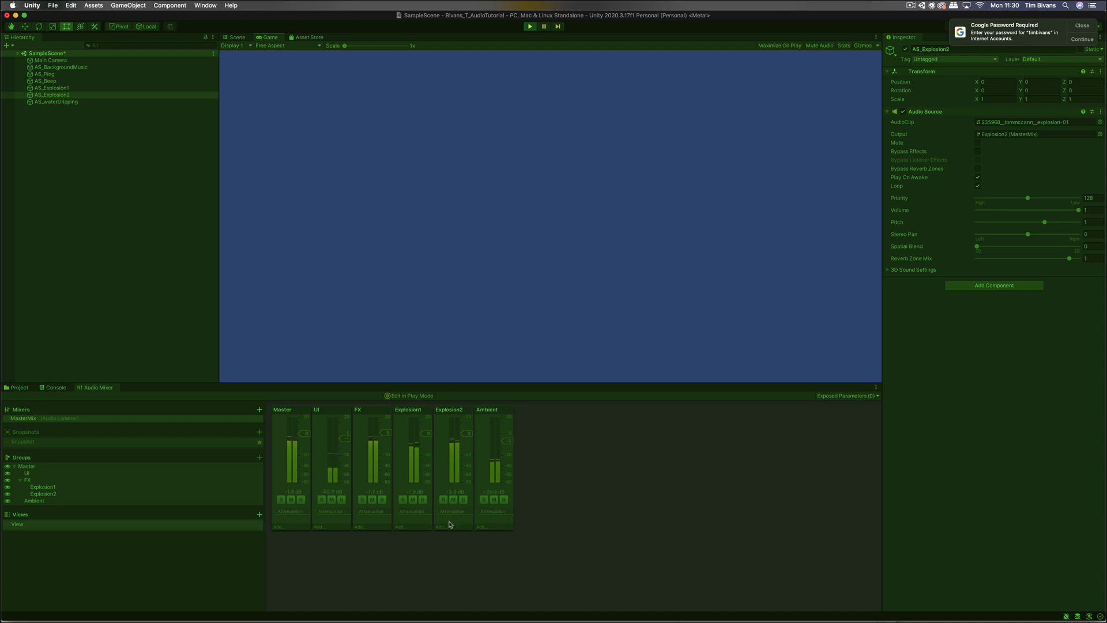
Step: During play, set Explosion1 to about -5 dB, Explosion2 near 0 dB, UI to 0.03 dB, then stop
click(427, 437)
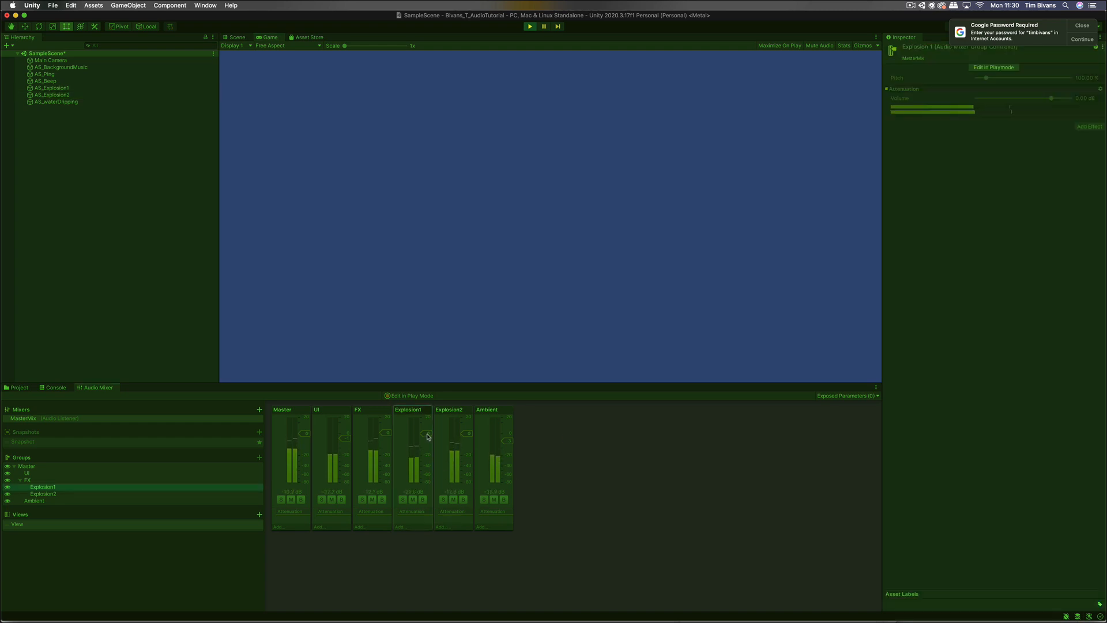
click(412, 396)
drag(426, 433, 427, 470)
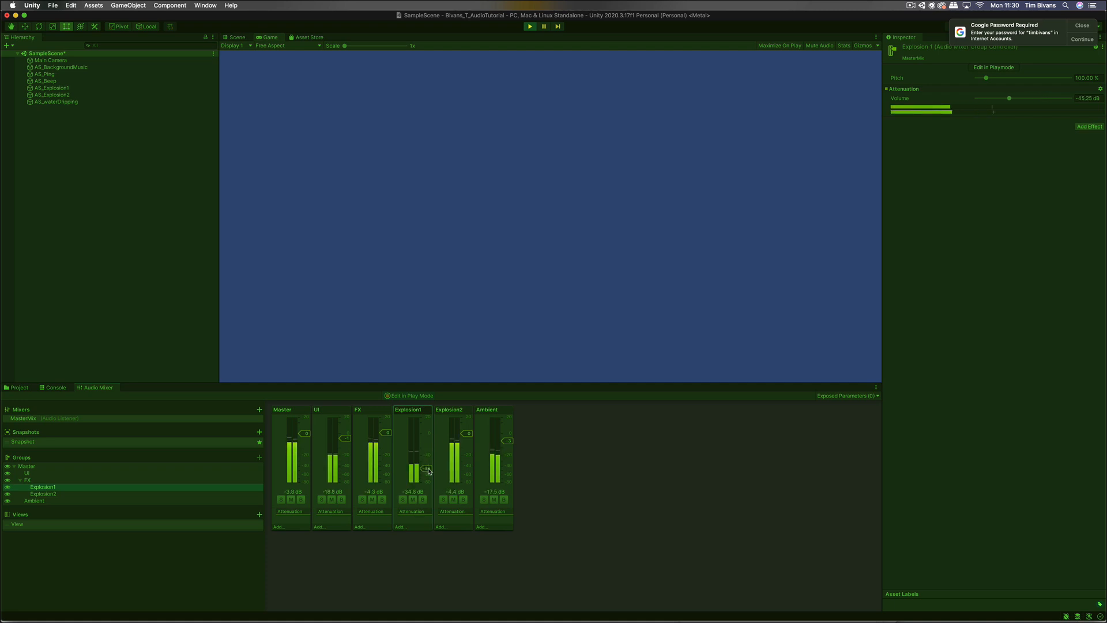
drag(468, 434, 430, 434)
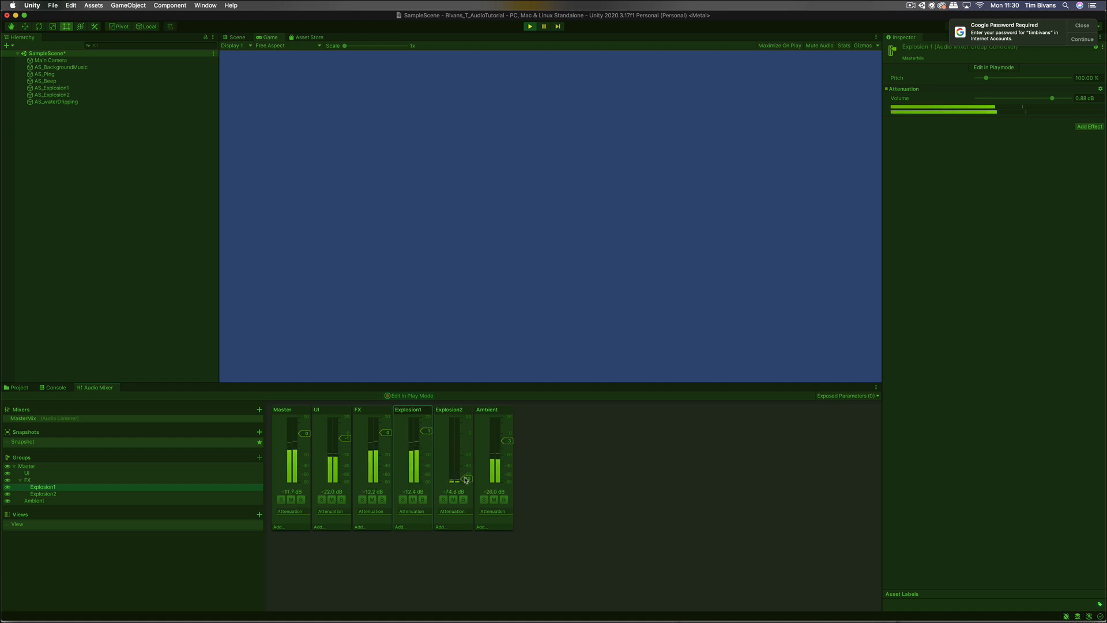
drag(463, 477, 464, 463)
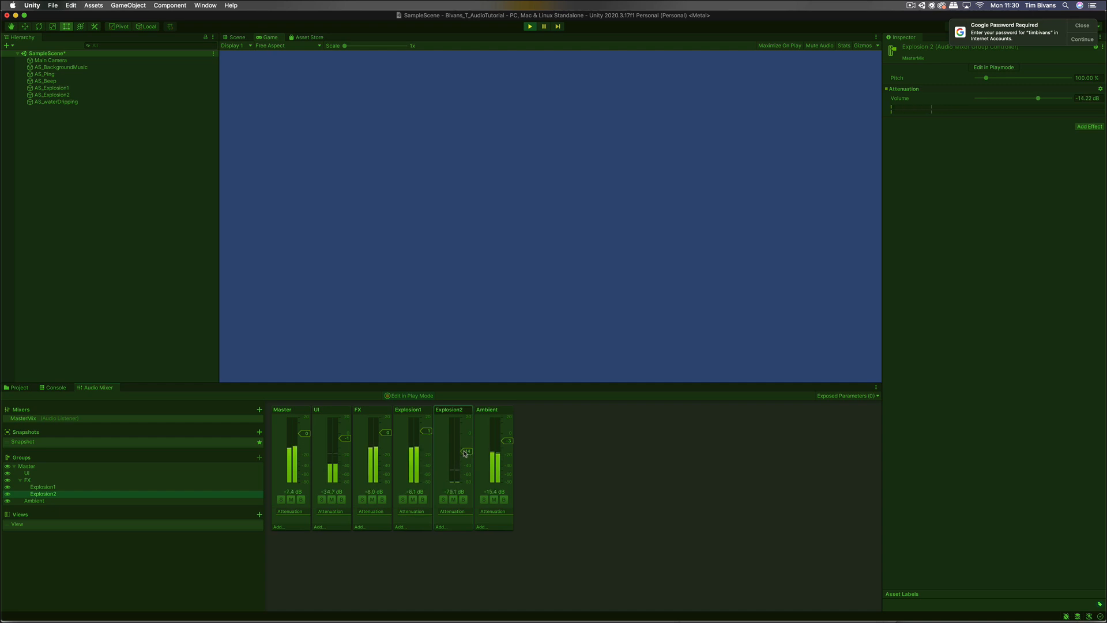
mouse_move(466, 454)
mouse_down()
mouse_move(465, 437)
mouse_move(428, 442)
mouse_move(466, 441)
mouse_up()
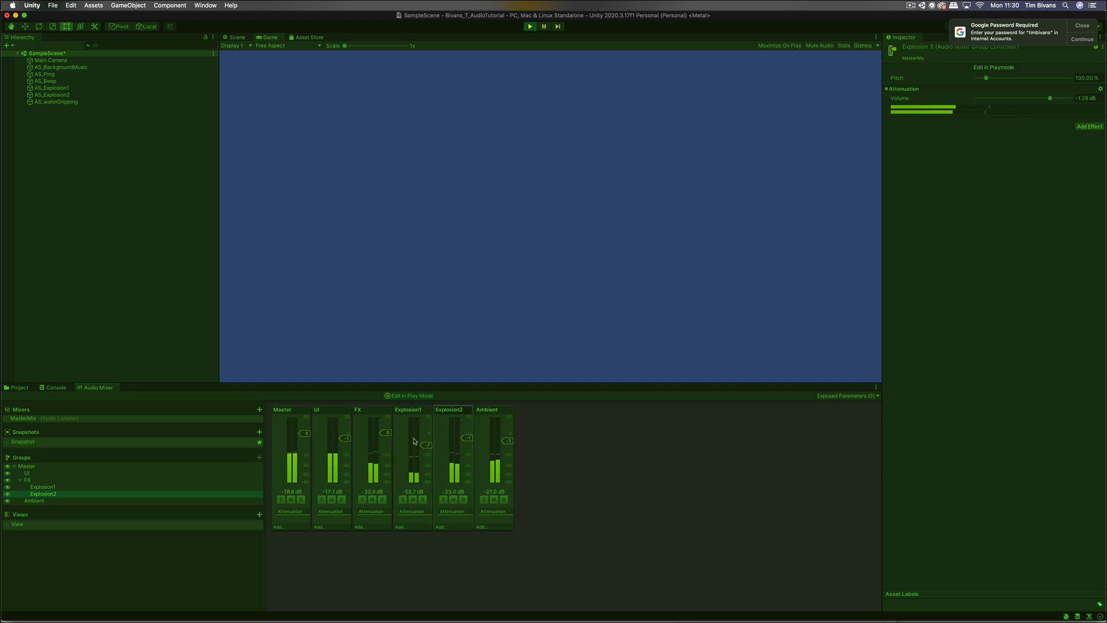
drag(345, 438, 346, 436)
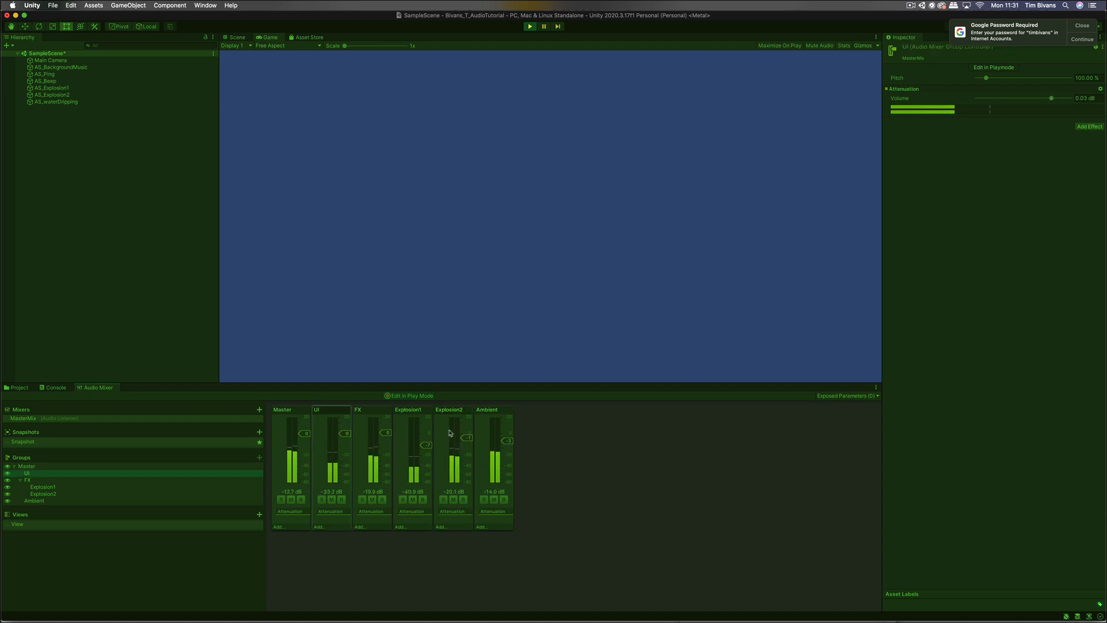
key(super+p)
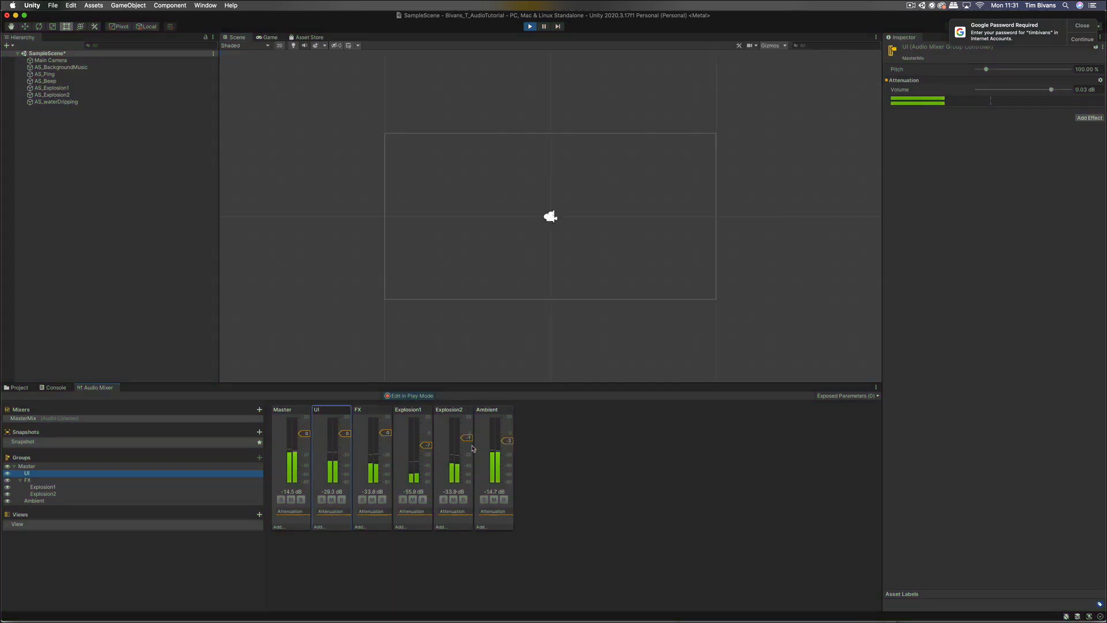